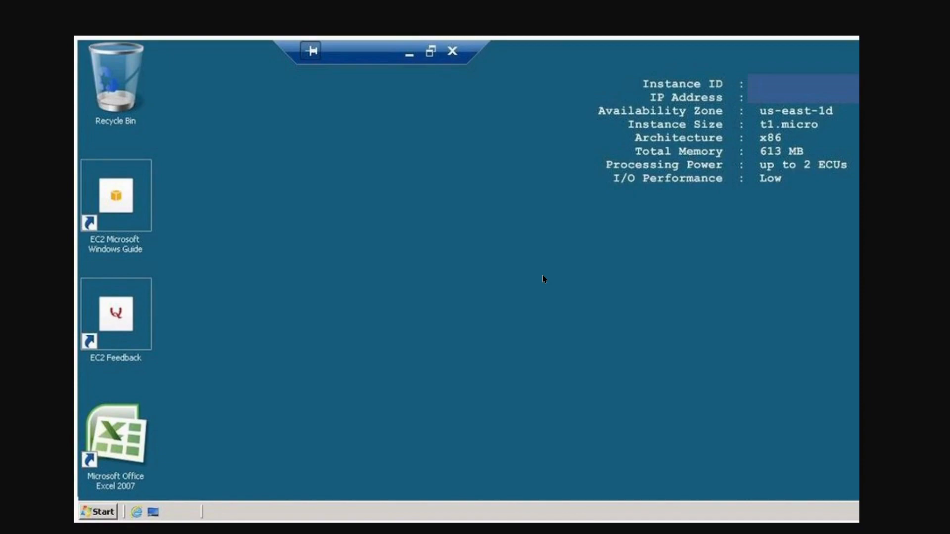
Switch to the AWS Console Home page in the browser, search for ec2 and open the EC2 service
key("alt+Tab")
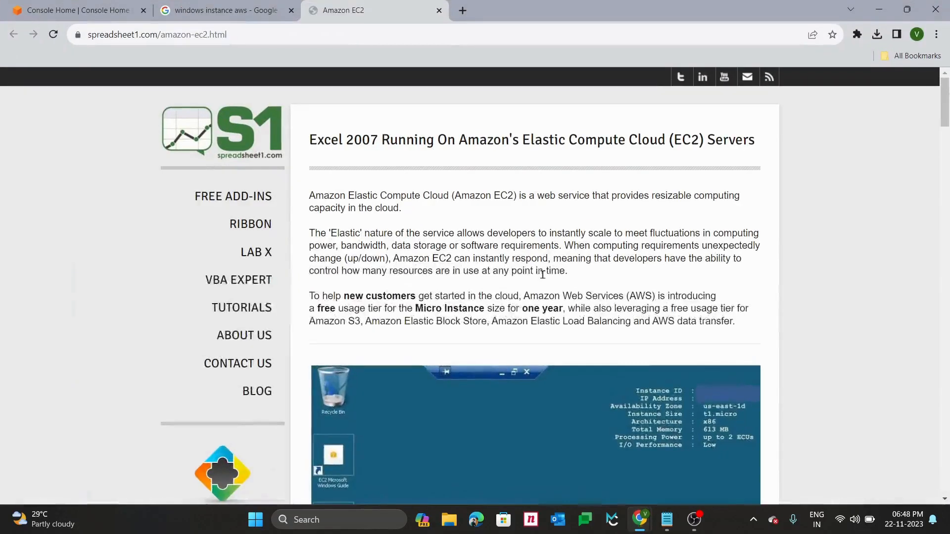
left_click(64, 7)
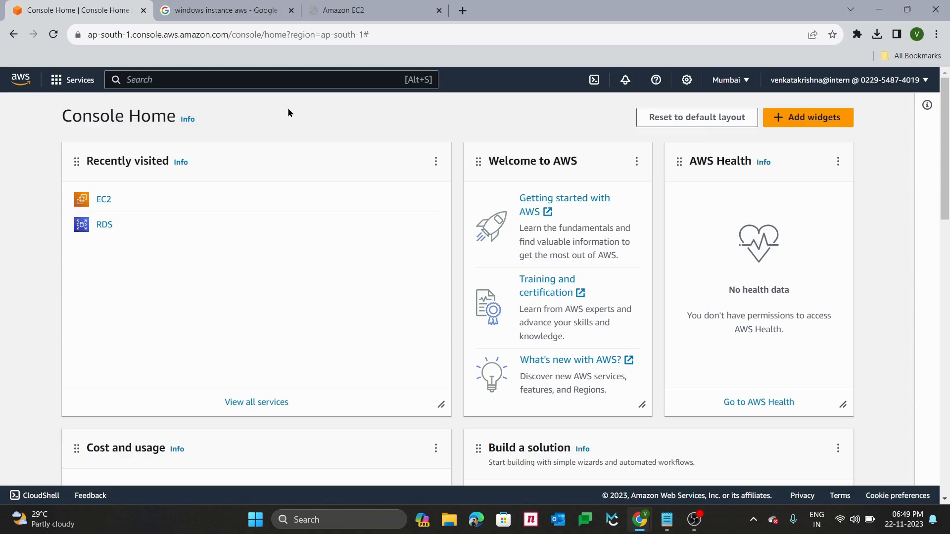
left_click(69, 84)
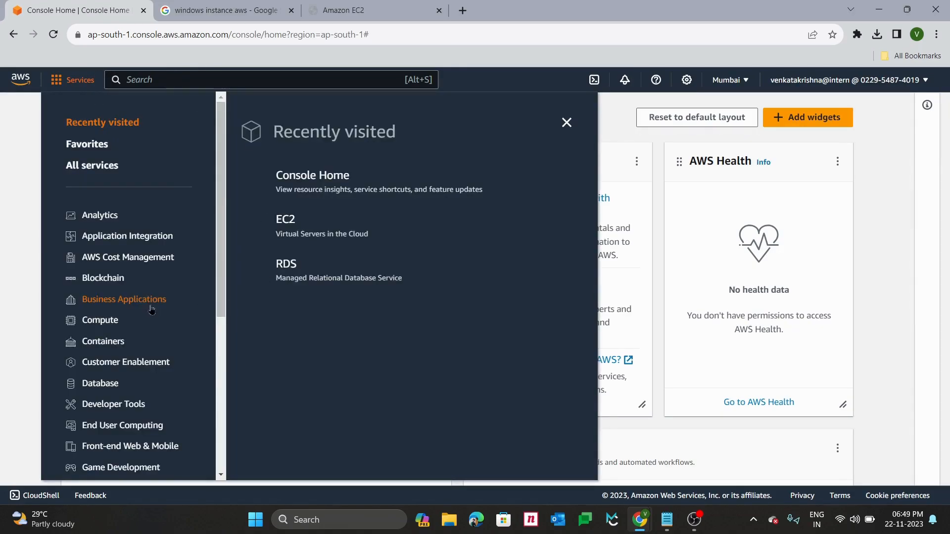
left_click(231, 84)
type("ec2")
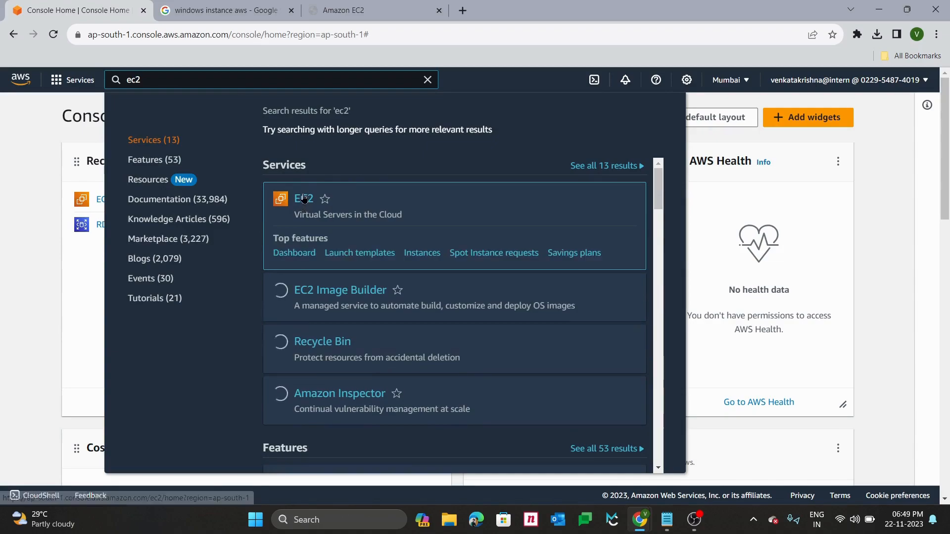
left_click(304, 198)
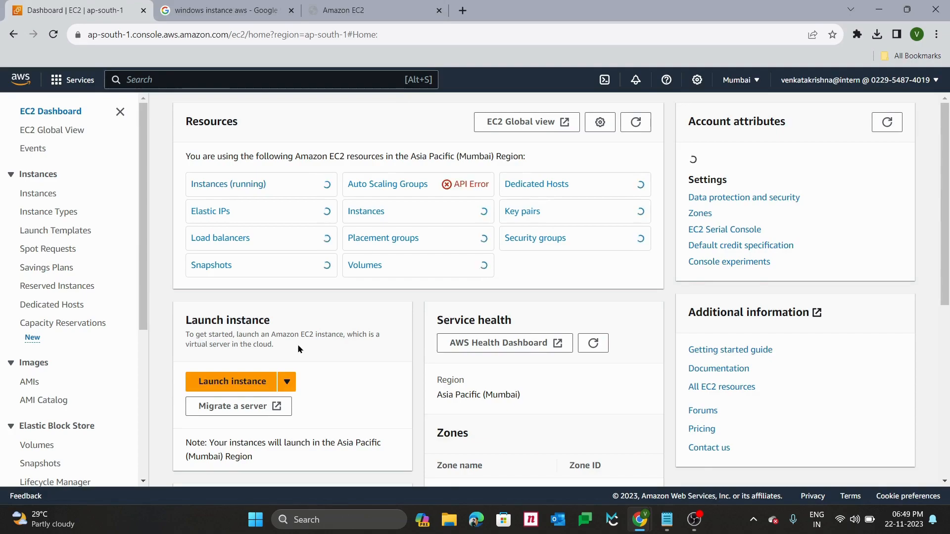
Start launching a new EC2 instance and name it DemoInstance-windows
scroll(299, 349, "down", 1)
scroll(298, 349, "down", 1)
left_click(229, 362)
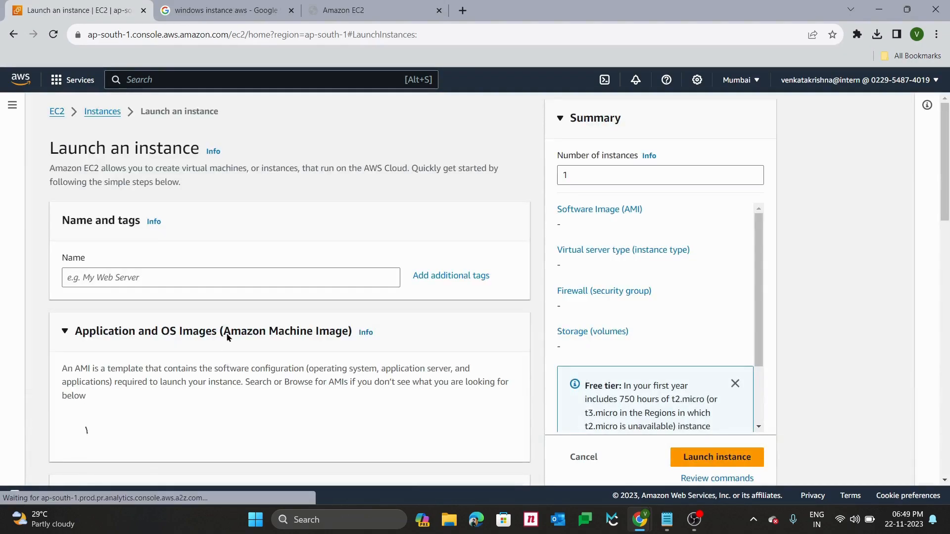
scroll(233, 207, "down", 1)
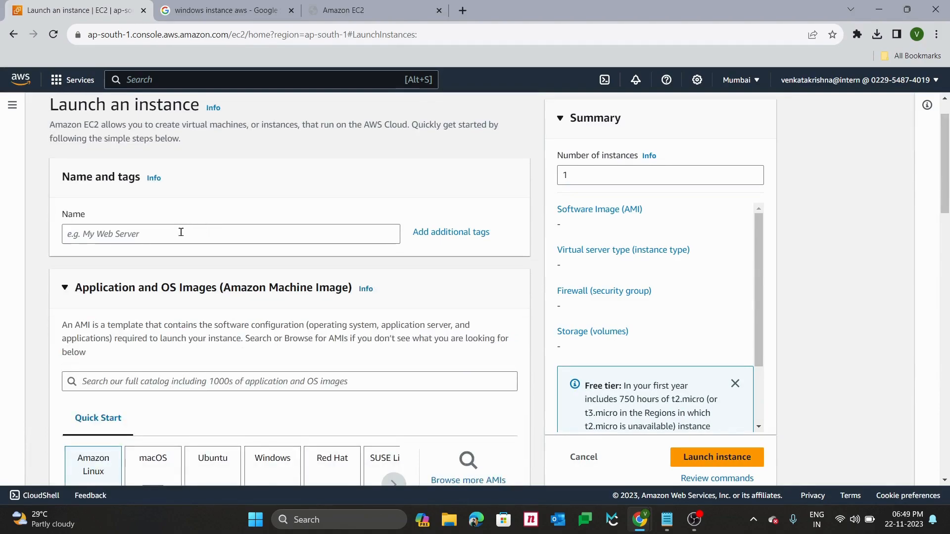
left_click(181, 232)
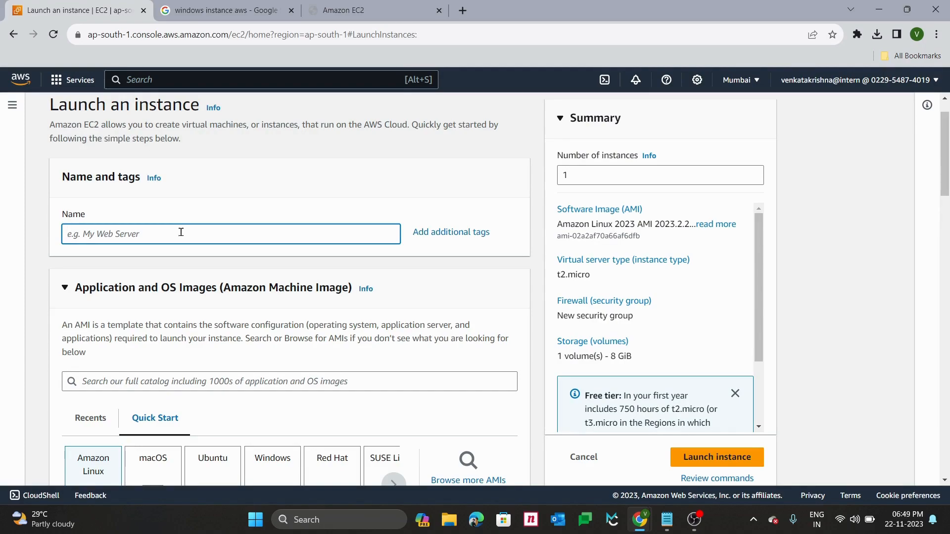
type("DemoInstance-windows")
Choose Windows as the operating system image for the instance, using the Microsoft Windows Server 2022 Base AMI
scroll(181, 233, "down", 5)
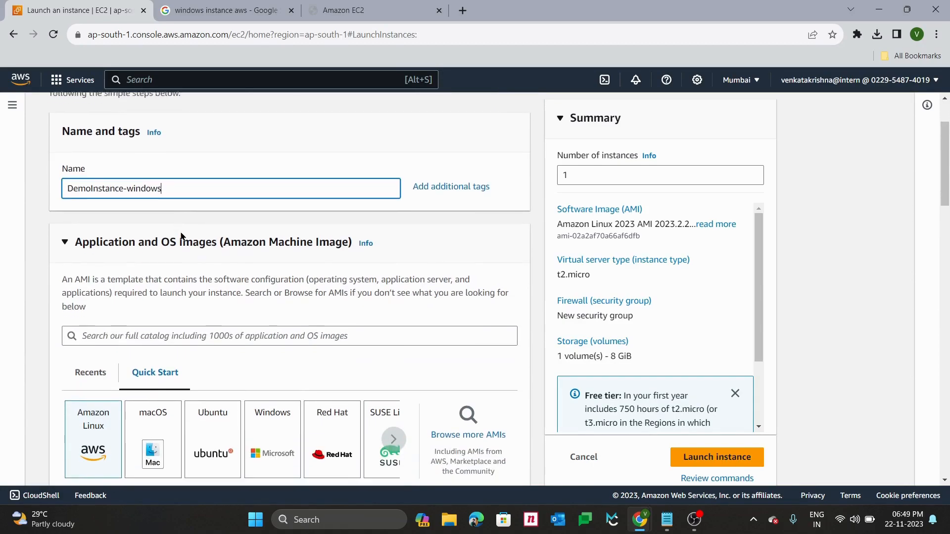
scroll(181, 236, "down", 1)
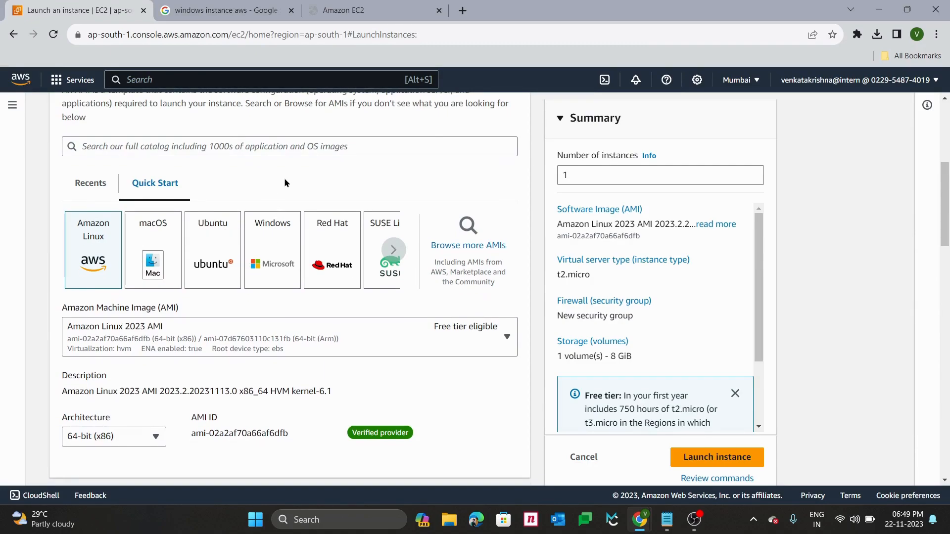
left_click(280, 258)
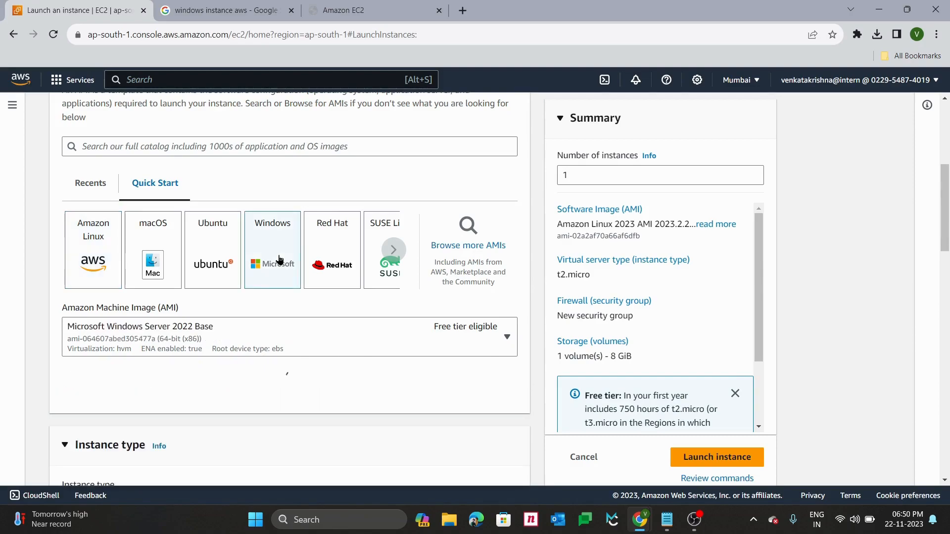
Set the instance type to t3a.small
scroll(280, 259, "down", 1)
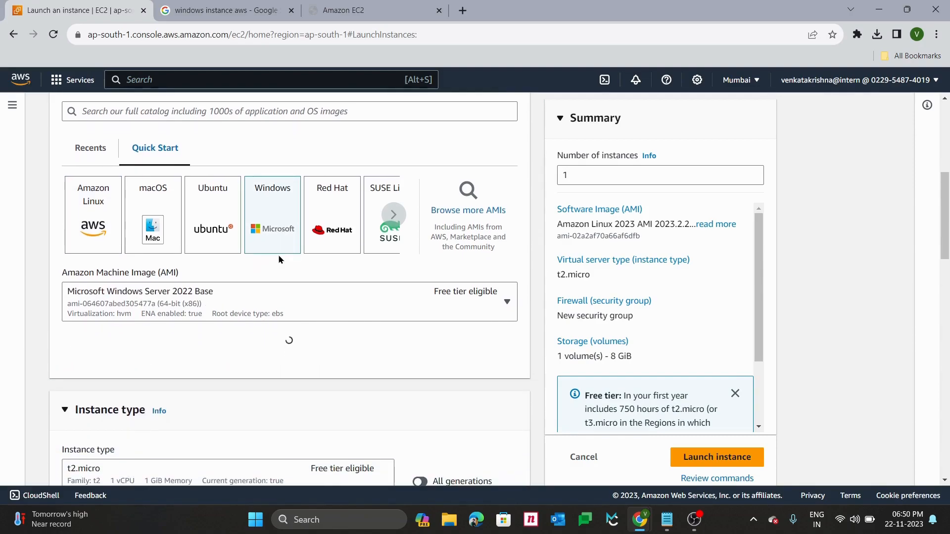
scroll(278, 258, "down", 3)
scroll(279, 257, "down", 3)
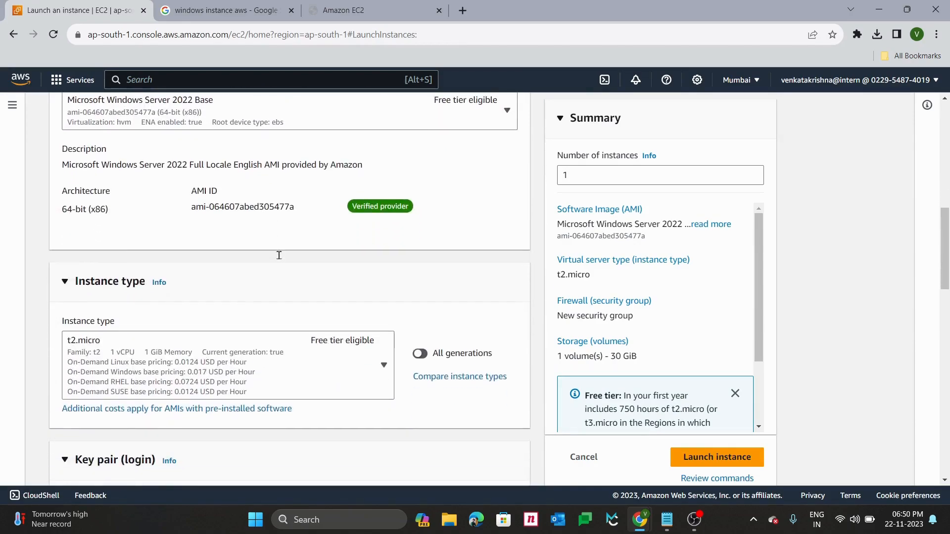
scroll(279, 255, "up", 1)
scroll(279, 256, "down", 3)
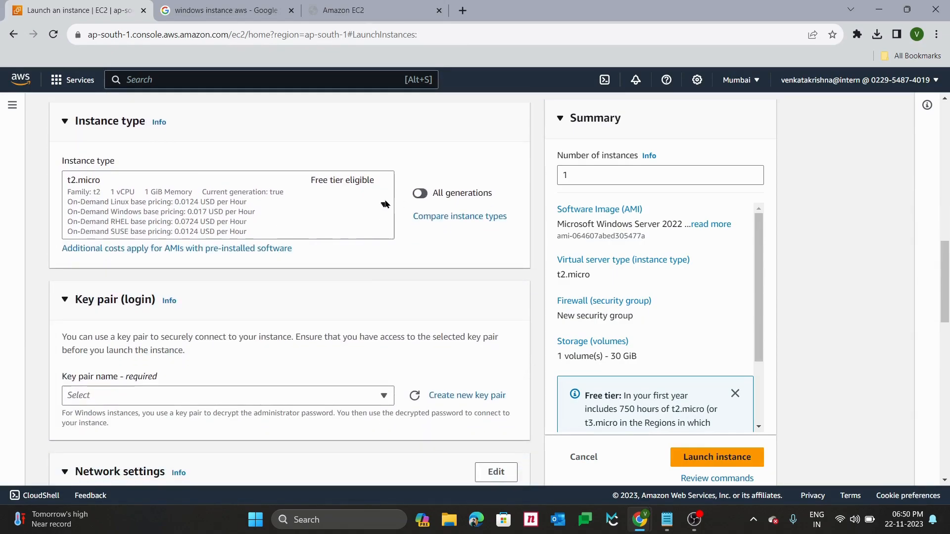
left_click(385, 205)
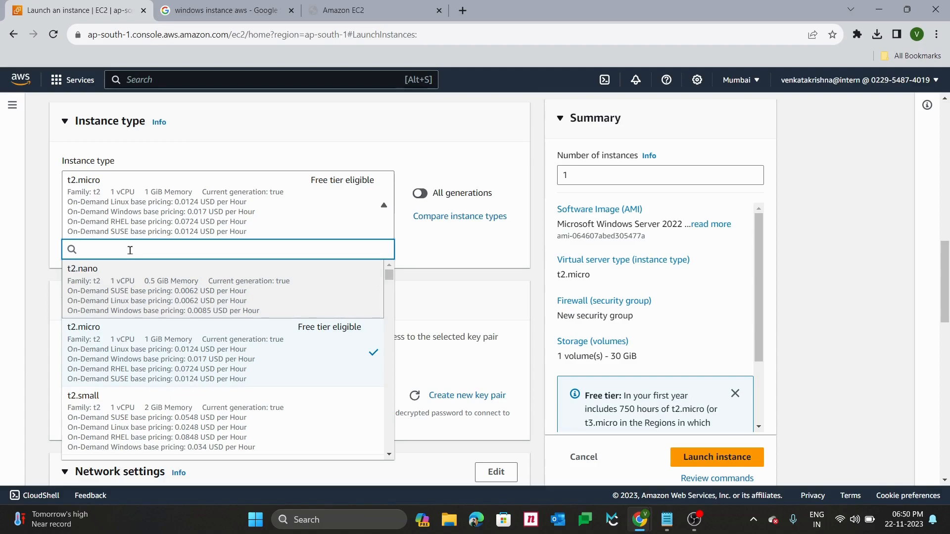
type("t3")
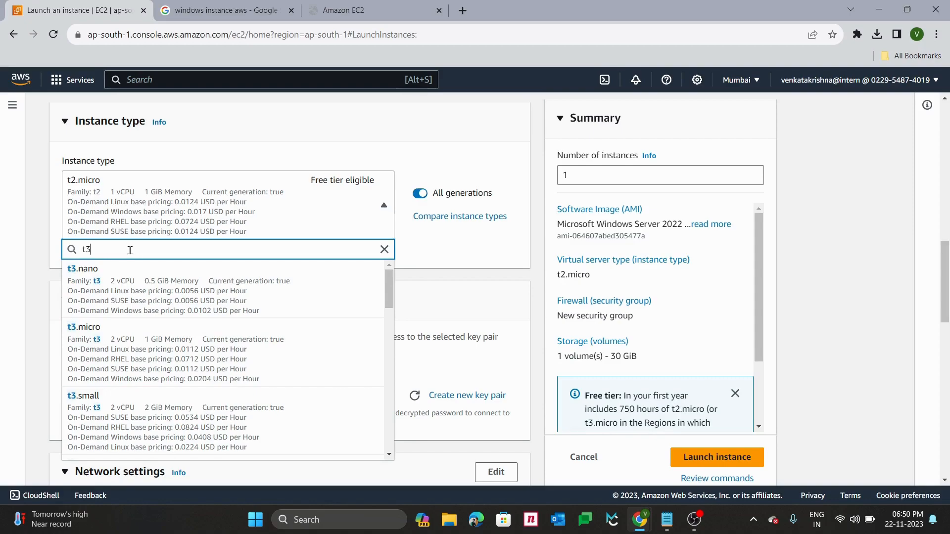
type("a.sma")
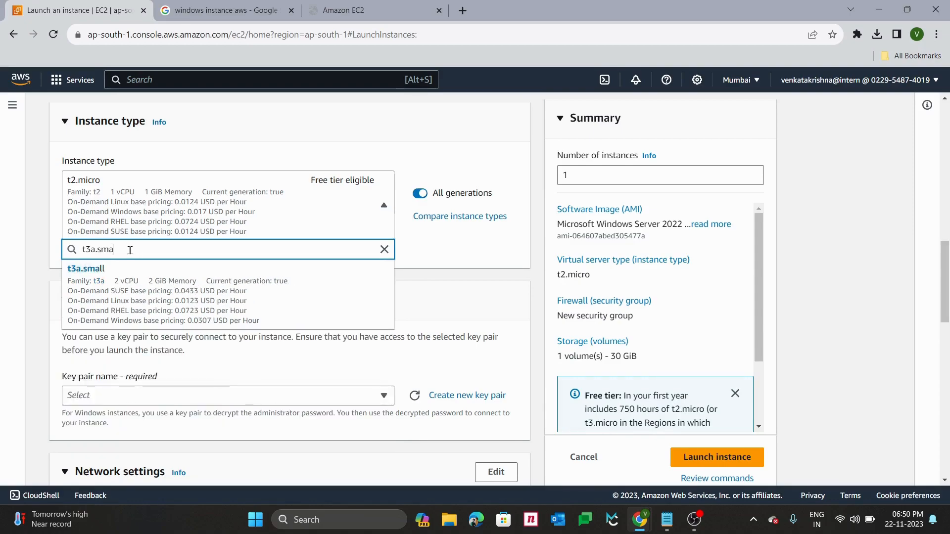
left_click(149, 295)
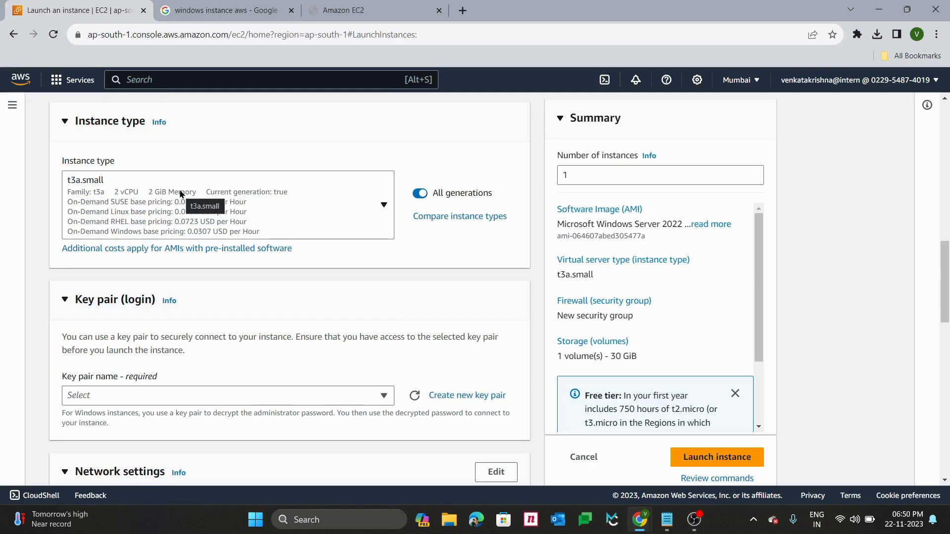
Create a new RSA key pair named DemoInstance-windowsKeyPair in .pem format for the instance login
scroll(373, 248, "down", 3)
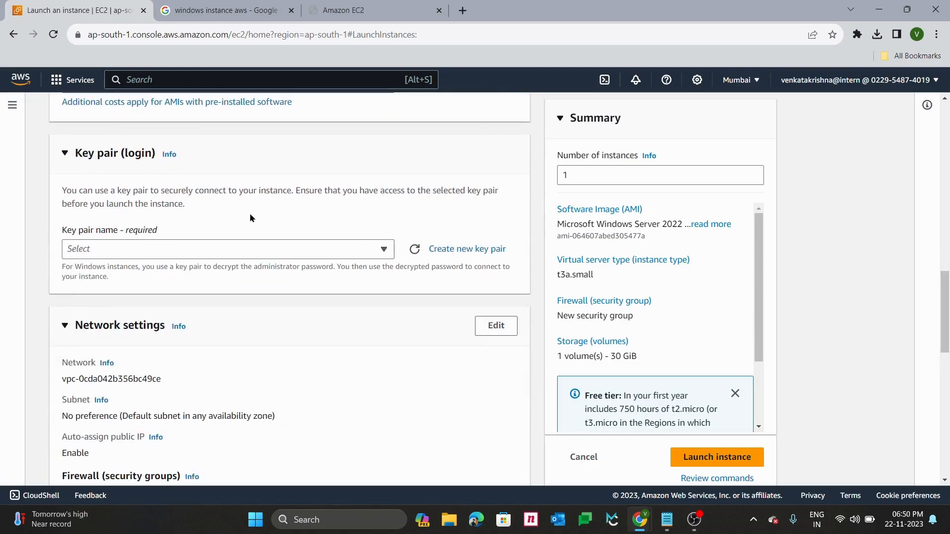
left_click(250, 251)
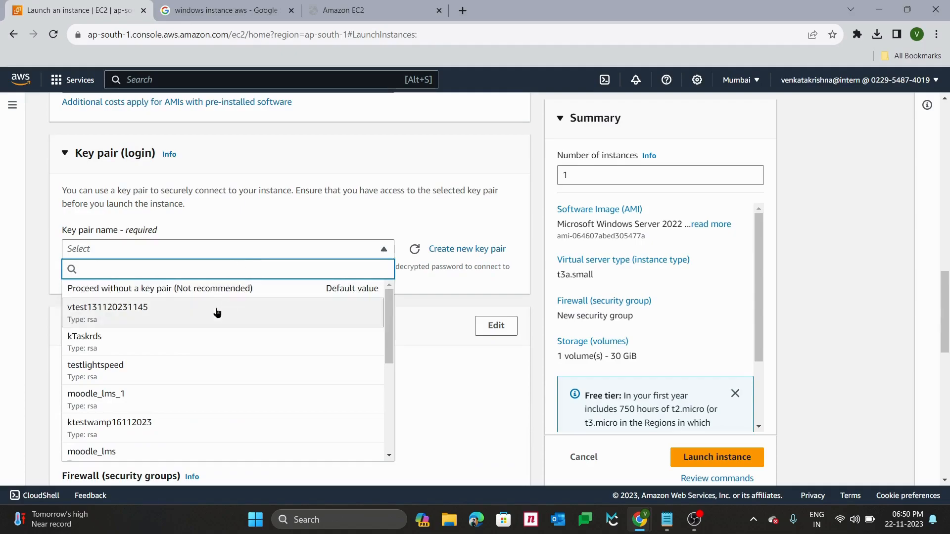
left_click(293, 254)
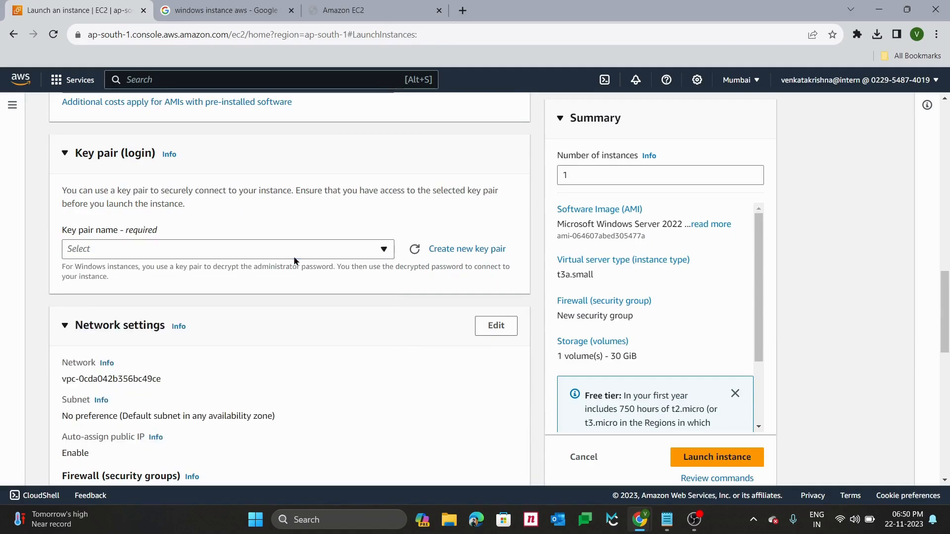
left_click(475, 249)
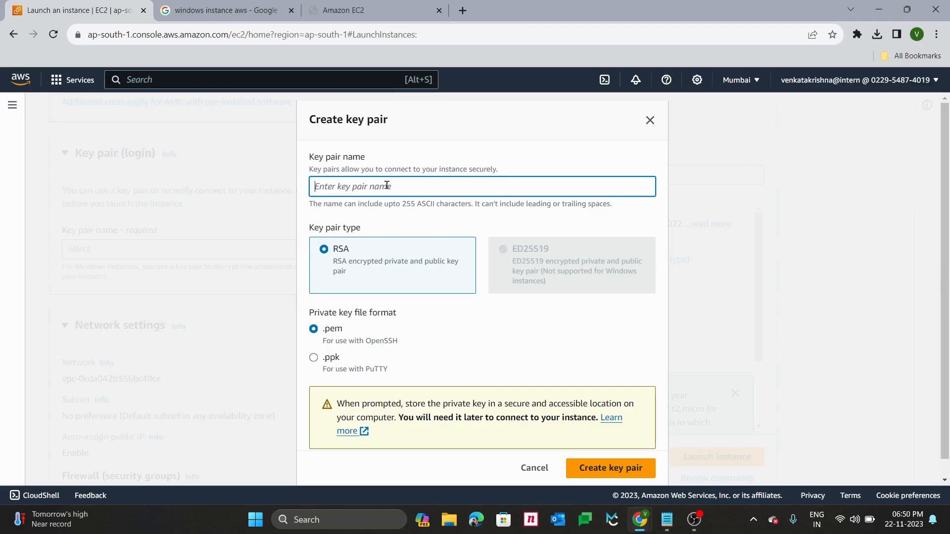
type("dem")
key("BackSpace")
key("BackSpace")
type("DemoIn")
type("stance-windows")
type("KeyPa")
type("u")
key("BackSpace")
type("ir")
scroll(471, 303, "down", 1)
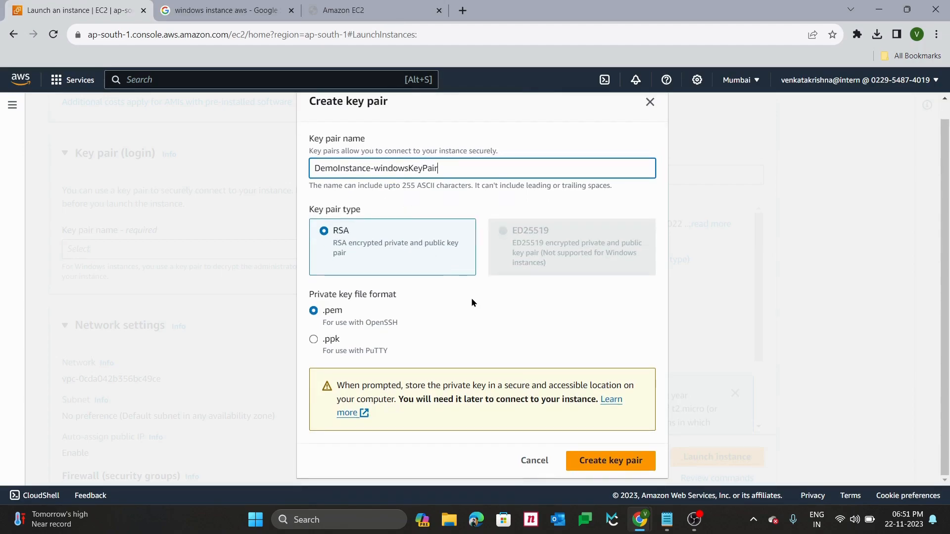
left_click(612, 463)
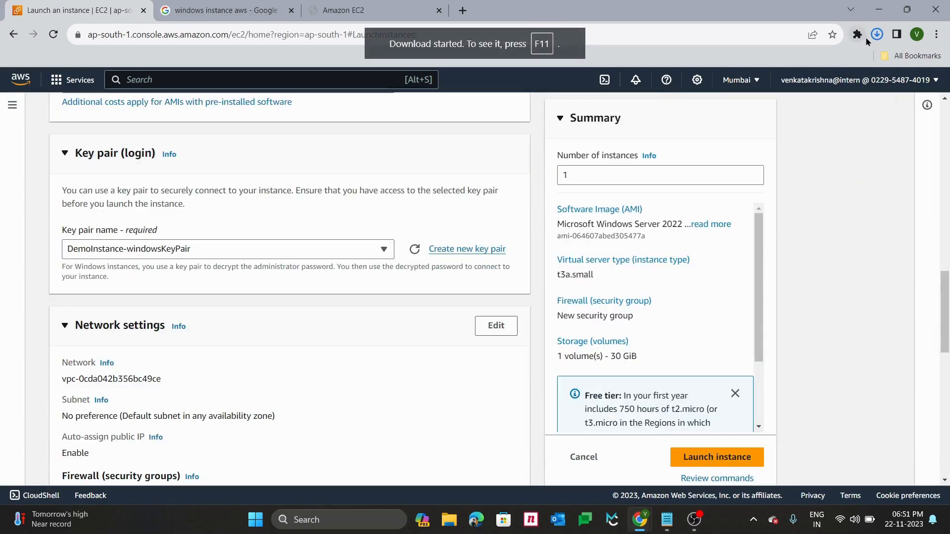
Check the browser's recent downloads for the DemoInstance-windowsKeyPair.pem file and close the list
left_click(874, 39)
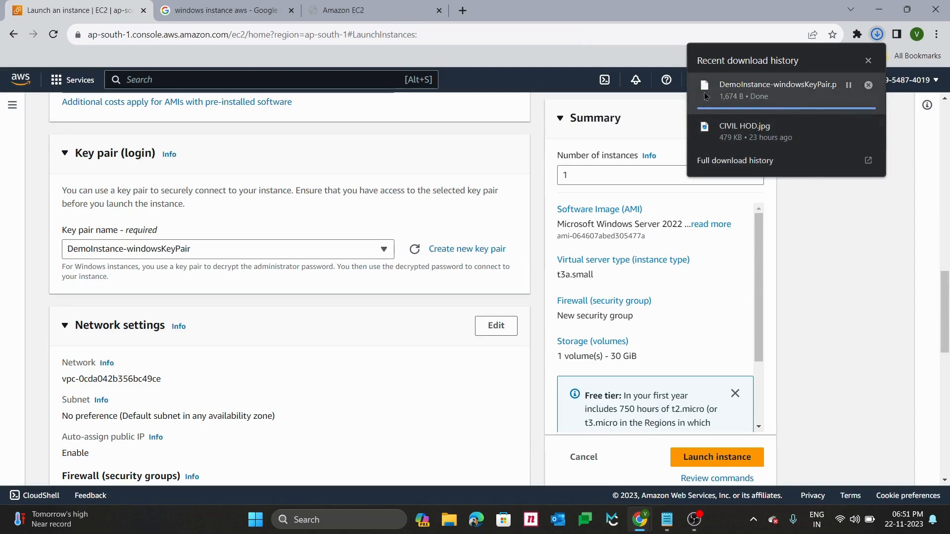
scroll(362, 251, "down", 2)
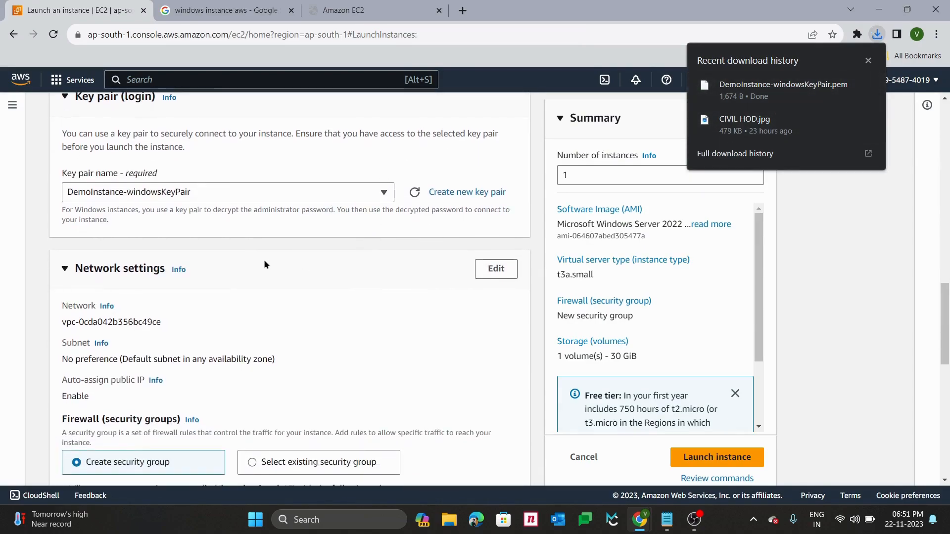
right_click(195, 213)
left_click(180, 174)
left_click(180, 170)
Allow HTTP traffic from the internet in the new security group's firewall rules
scroll(180, 169, "down", 2)
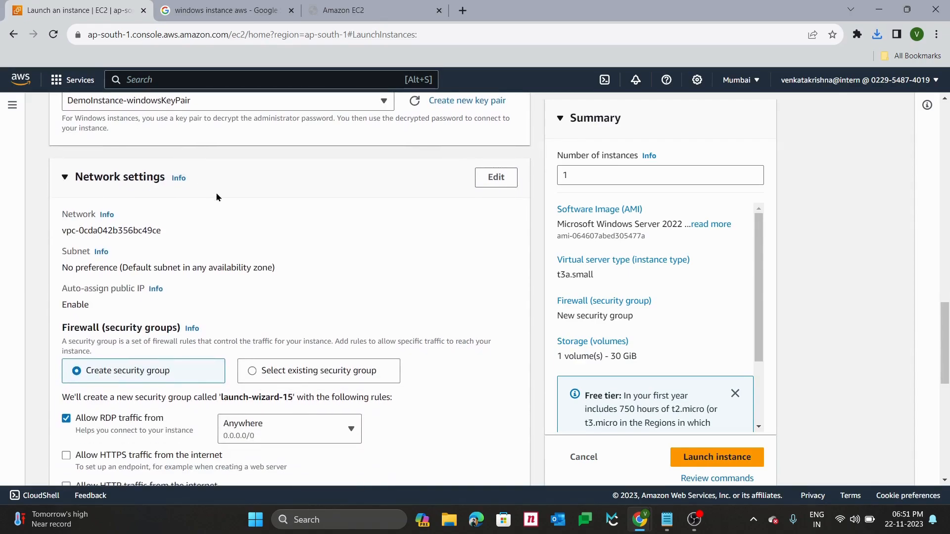
scroll(216, 196, "down", 4)
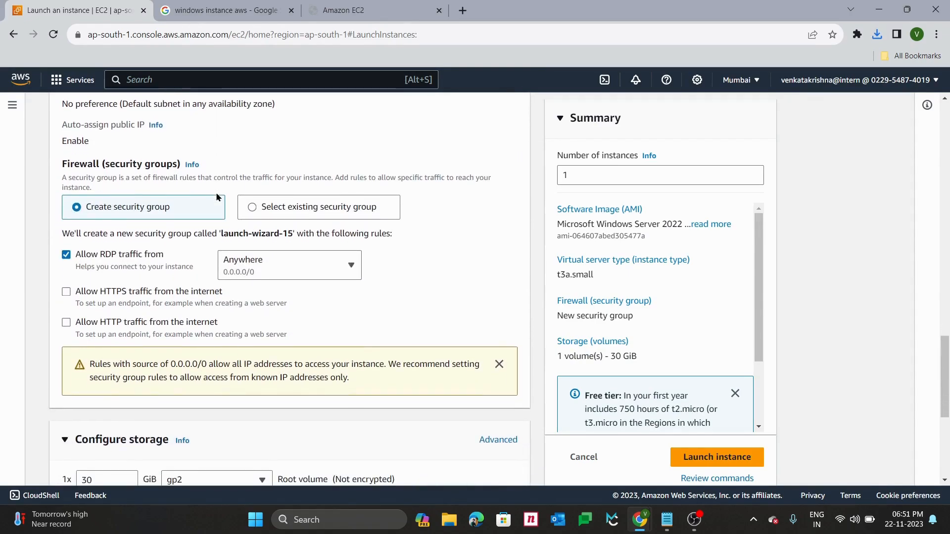
scroll(292, 333, "down", 1)
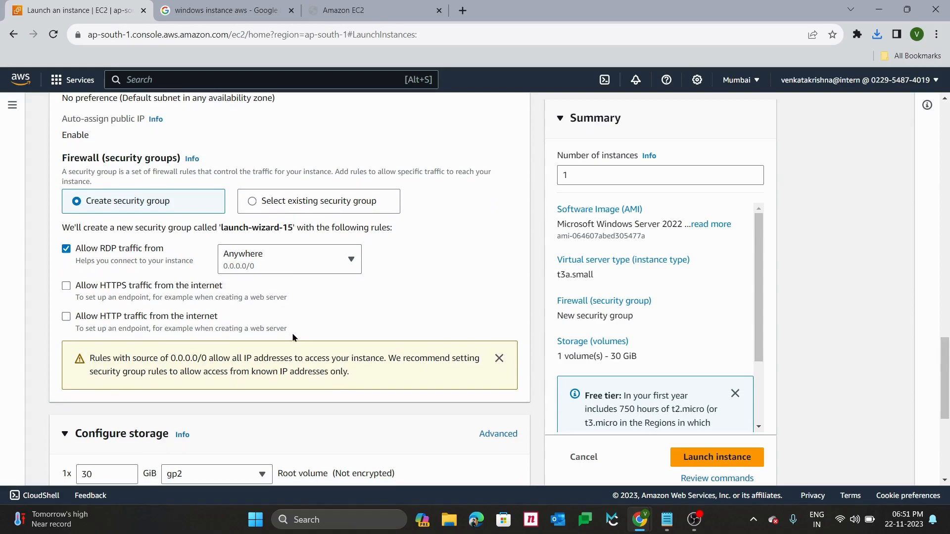
left_click(64, 319)
Keep the 30 GiB gp2 root volume and launch the instance
scroll(222, 317, "down", 1)
scroll(222, 319, "down", 4)
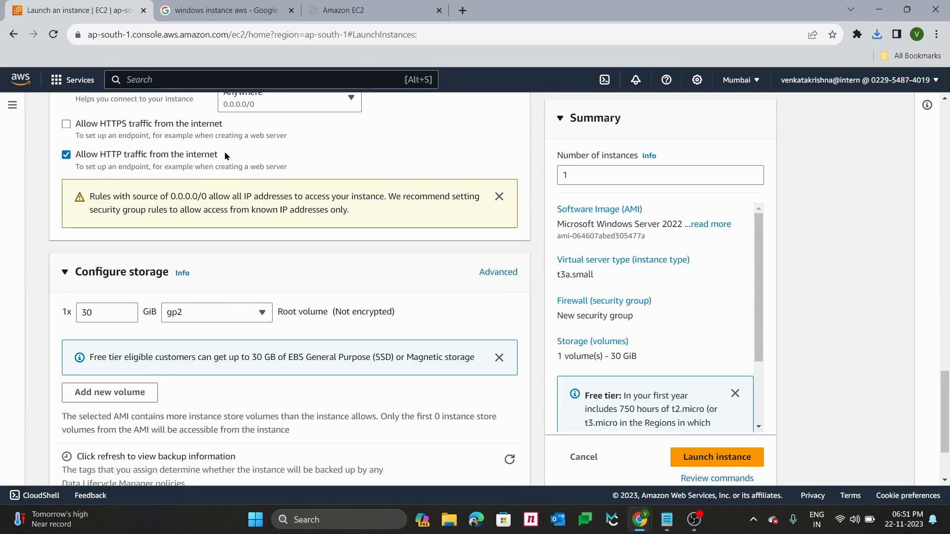
scroll(225, 155, "down", 1)
scroll(225, 152, "down", 1)
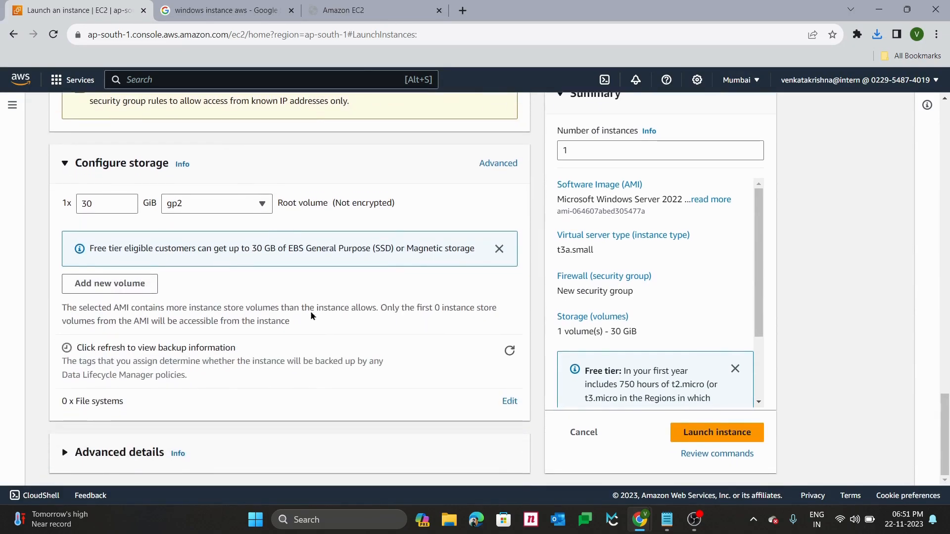
left_click(718, 435)
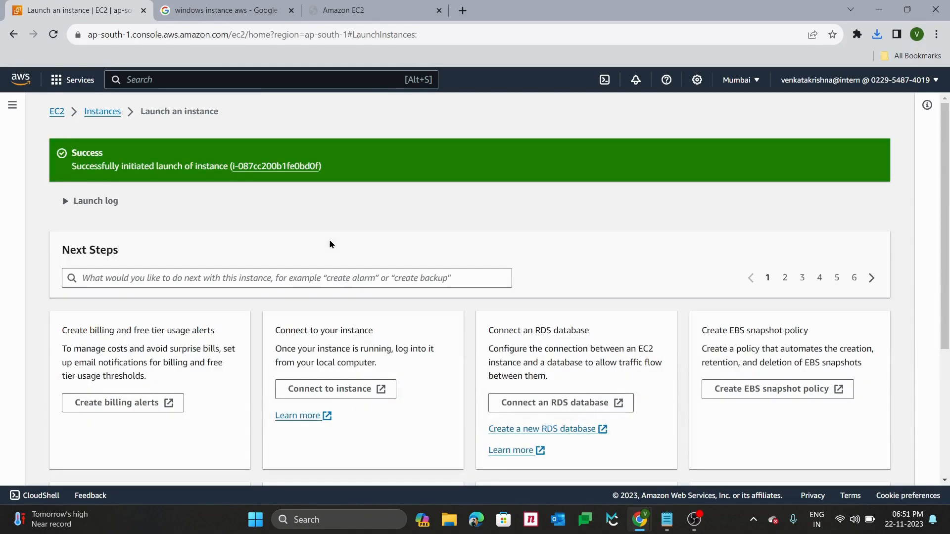
Open the list of all EC2 instances and dismiss the WhatsApp notification
scroll(330, 244, "down", 4)
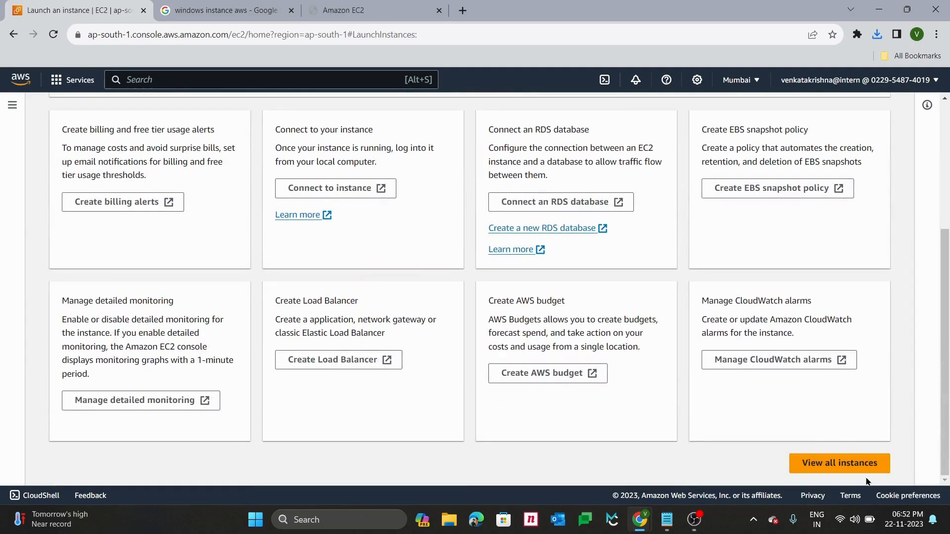
left_click(841, 464)
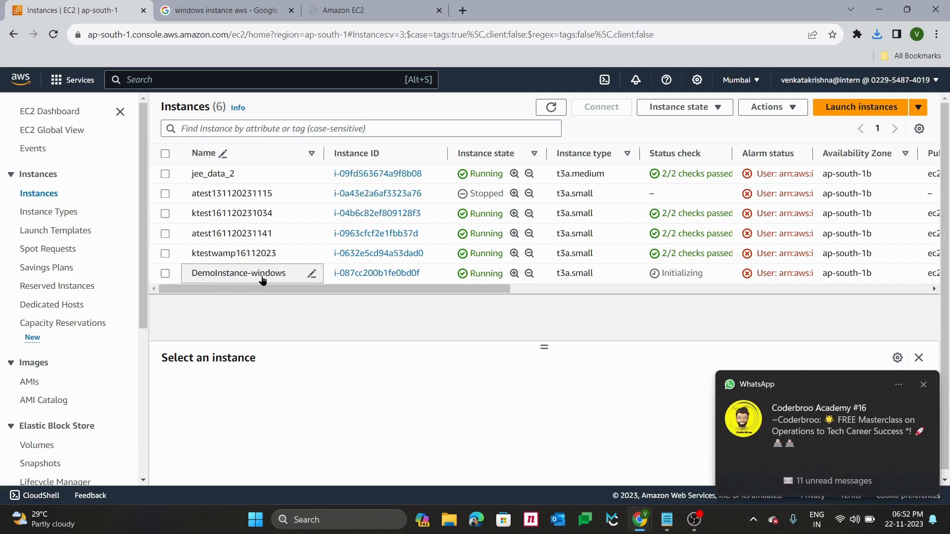
left_click(924, 385)
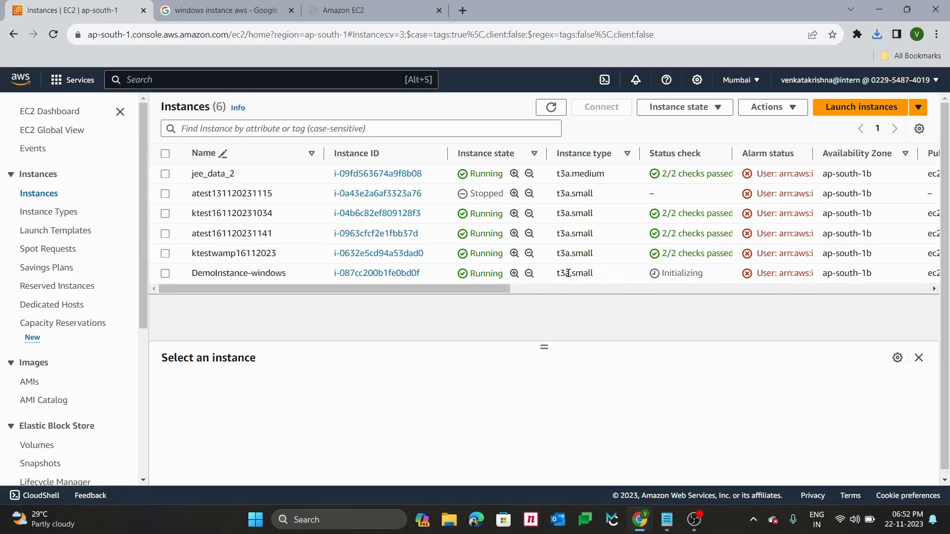
Select DemoInstance-windows in the instance list, check its status check, and refresh the list
double_click(683, 274)
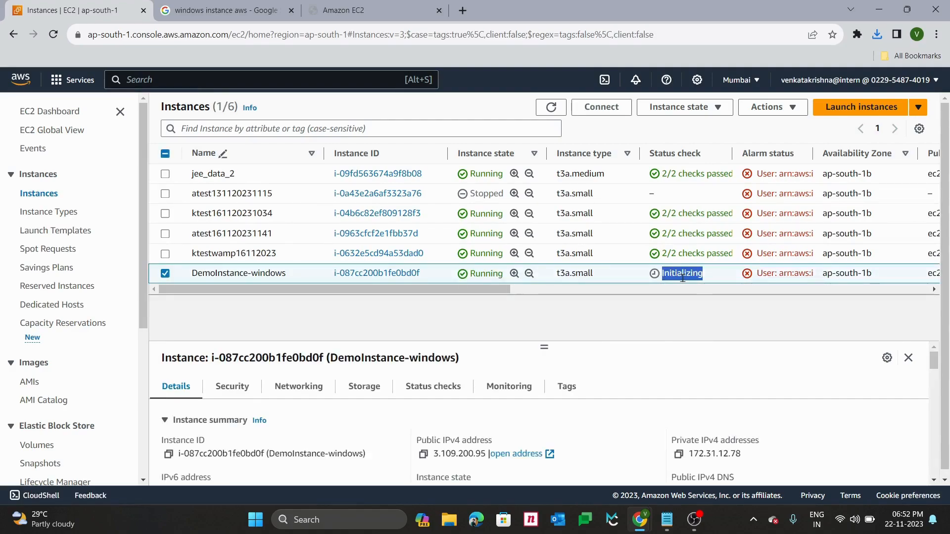
left_click(683, 278)
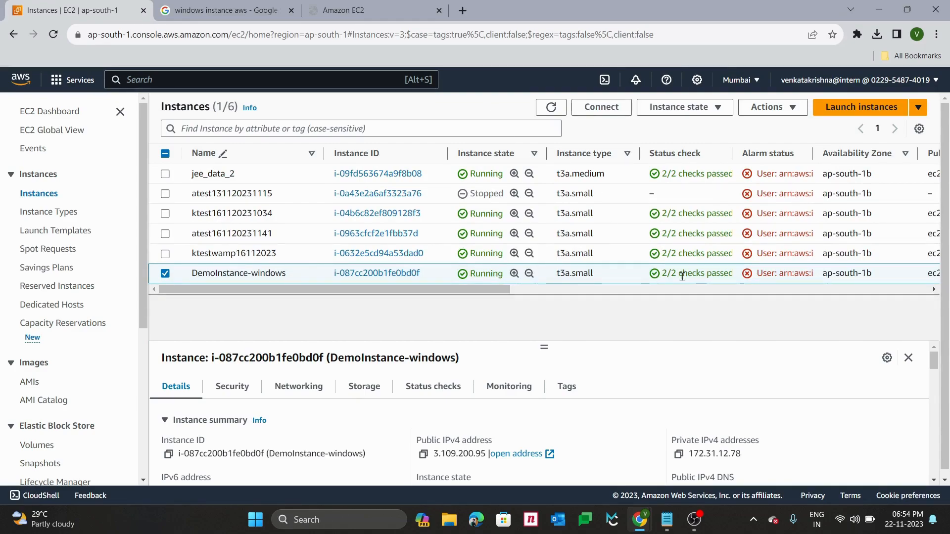
left_click_drag(660, 274, 734, 272)
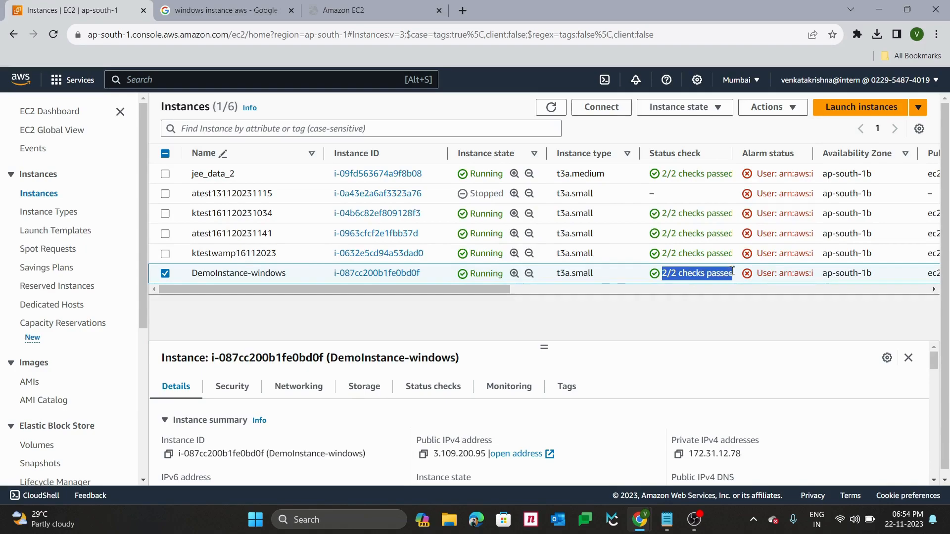
left_click(708, 271)
left_click_drag(660, 272, 701, 271)
left_click(695, 270)
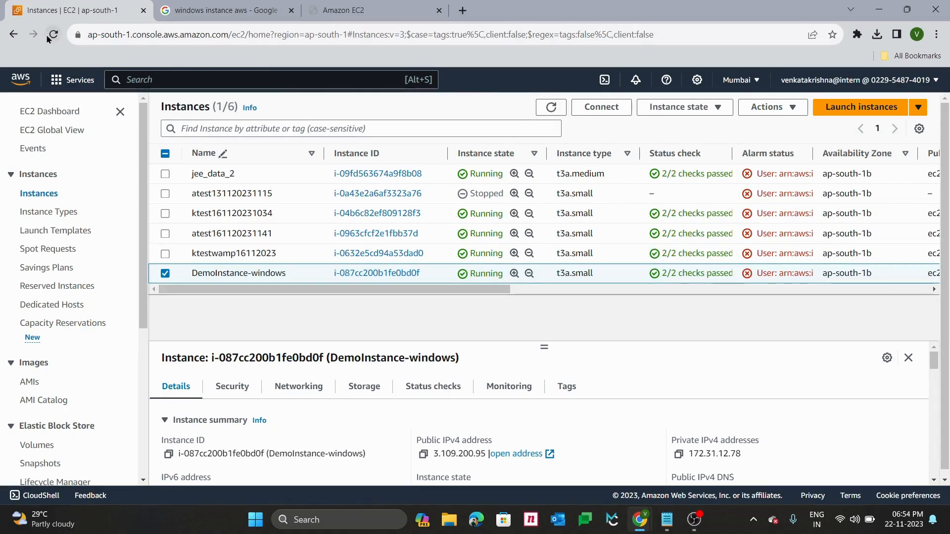
left_click(551, 109)
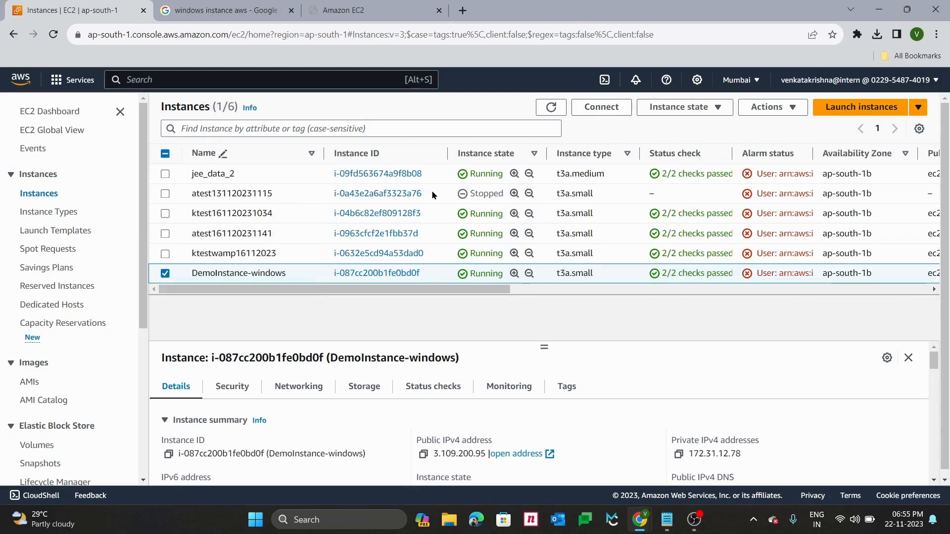
Download the remote desktop file for DemoInstance-windows using the RDP client connection option and check it in the recent downloads
left_click(600, 107)
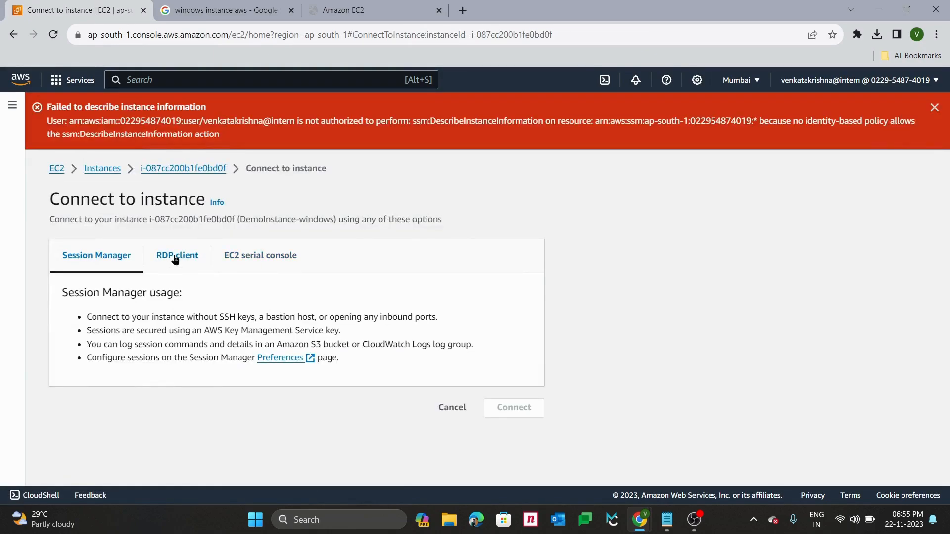
left_click(174, 255)
scroll(229, 329, "down", 2)
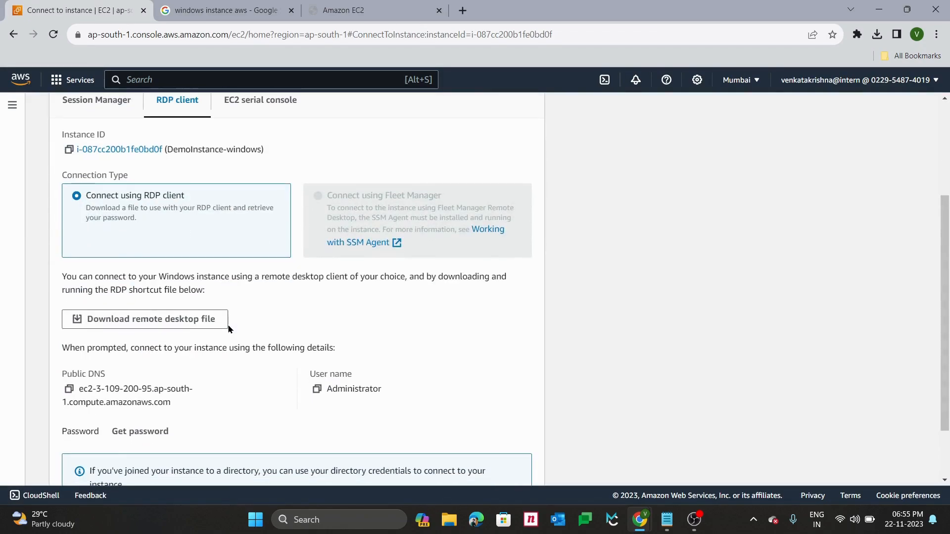
left_click(127, 320)
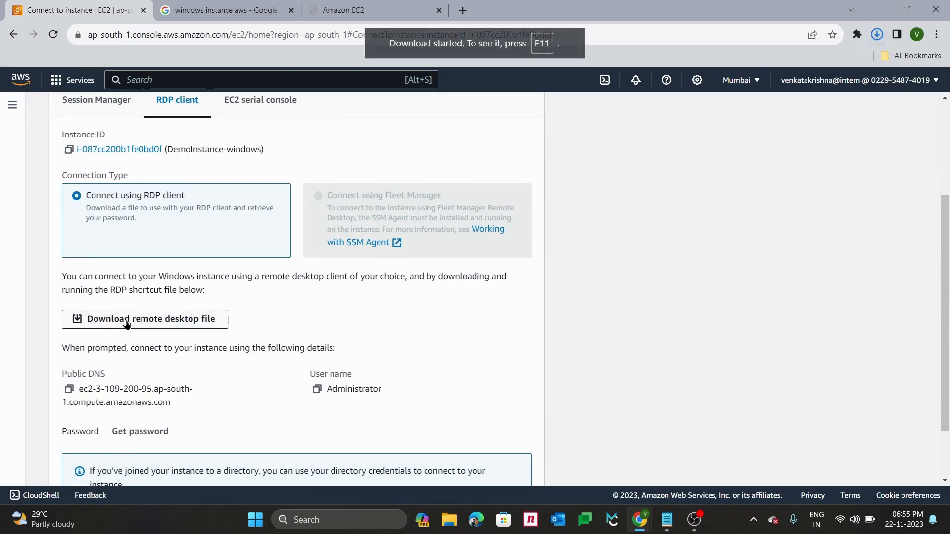
left_click(877, 34)
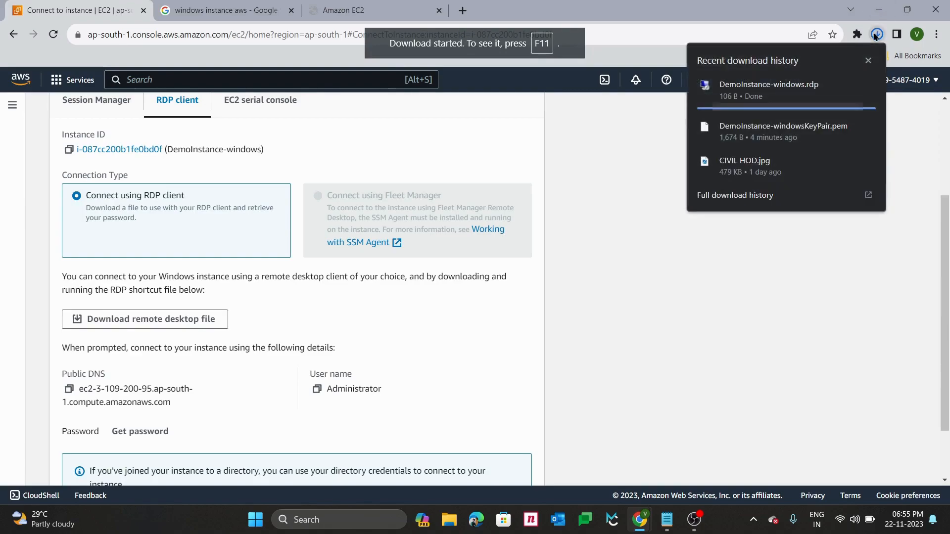
left_click(815, 90)
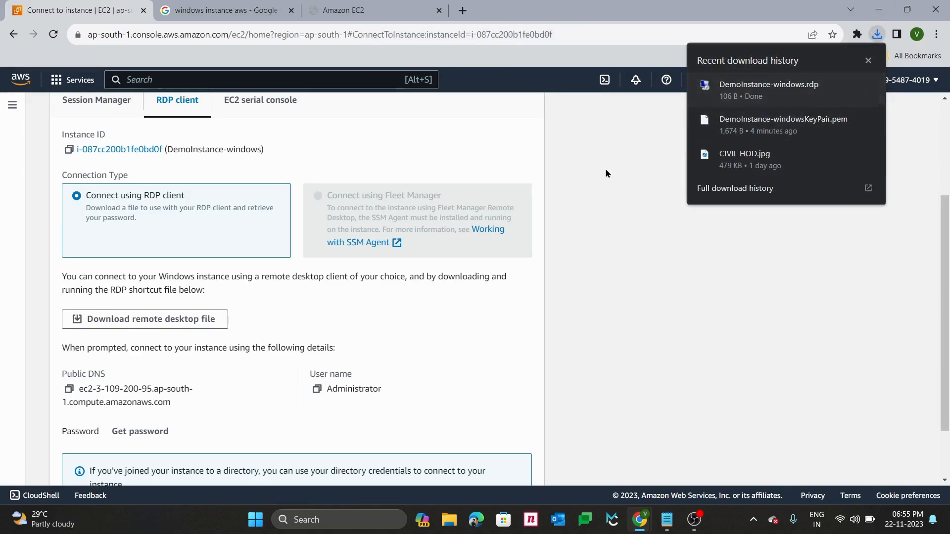
Upload DemoInstance-windowsKeyPair.pem as the private key and decrypt the instance's Windows administrator password
scroll(159, 334, "down", 2)
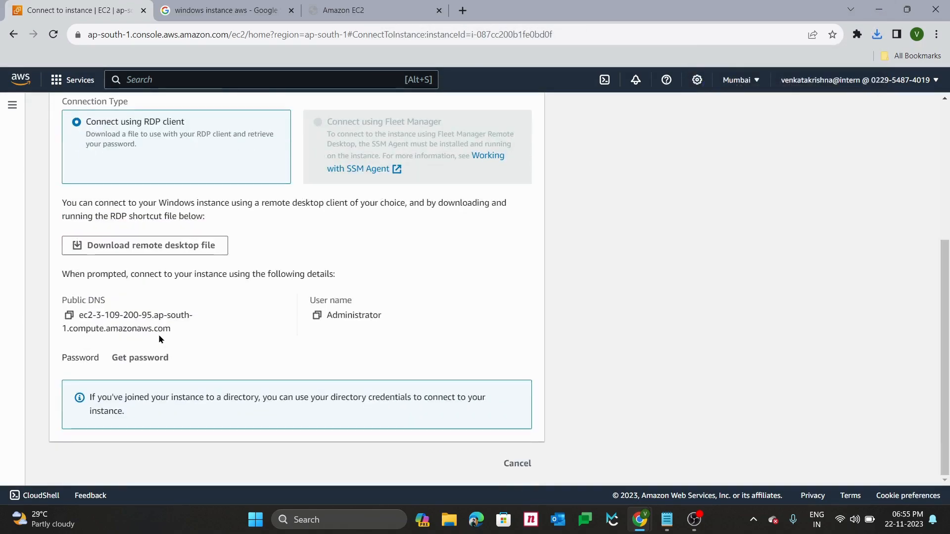
left_click(141, 358)
scroll(141, 358, "down", 1)
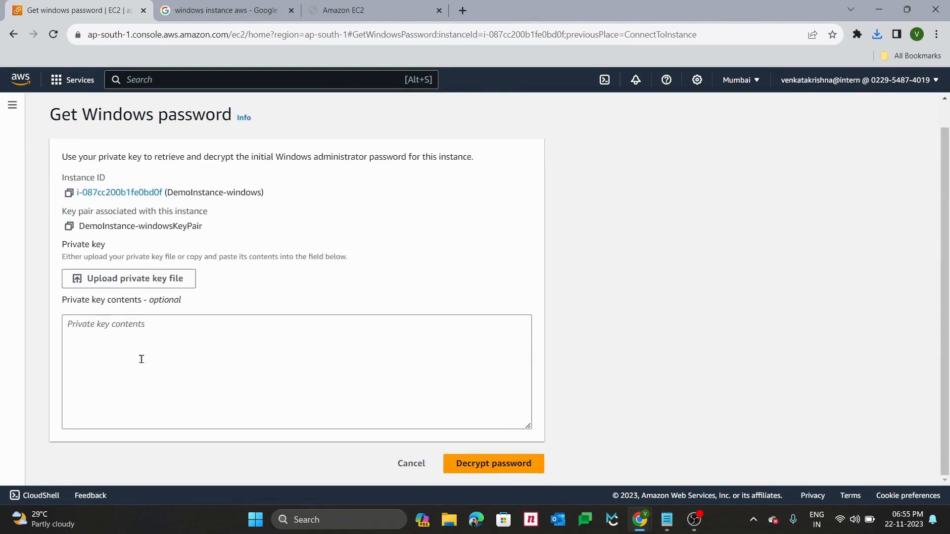
left_click(139, 280)
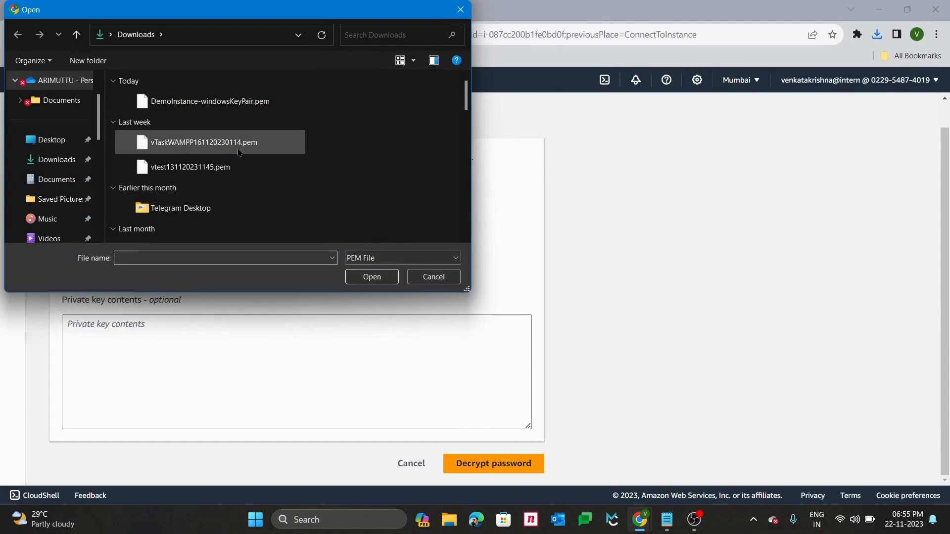
double_click(246, 102)
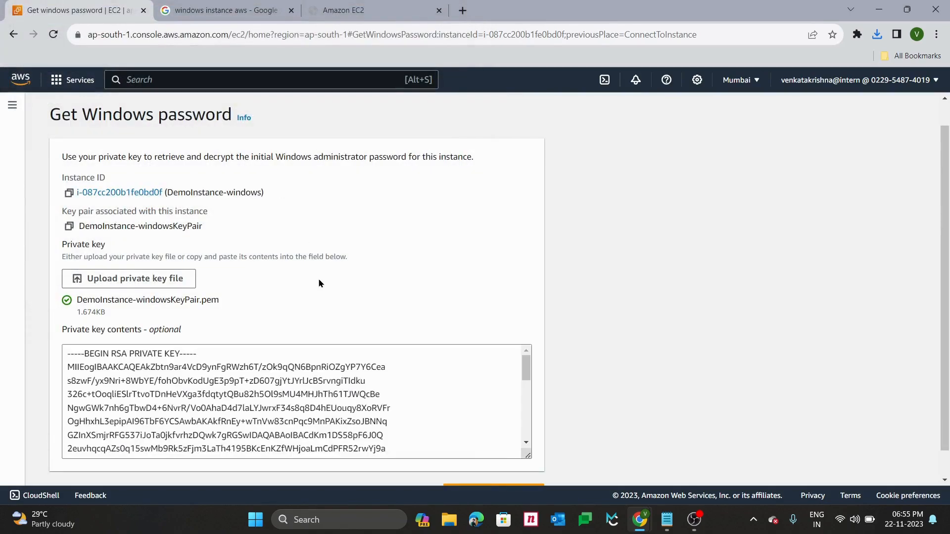
scroll(319, 278, "down", 1)
left_click(483, 468)
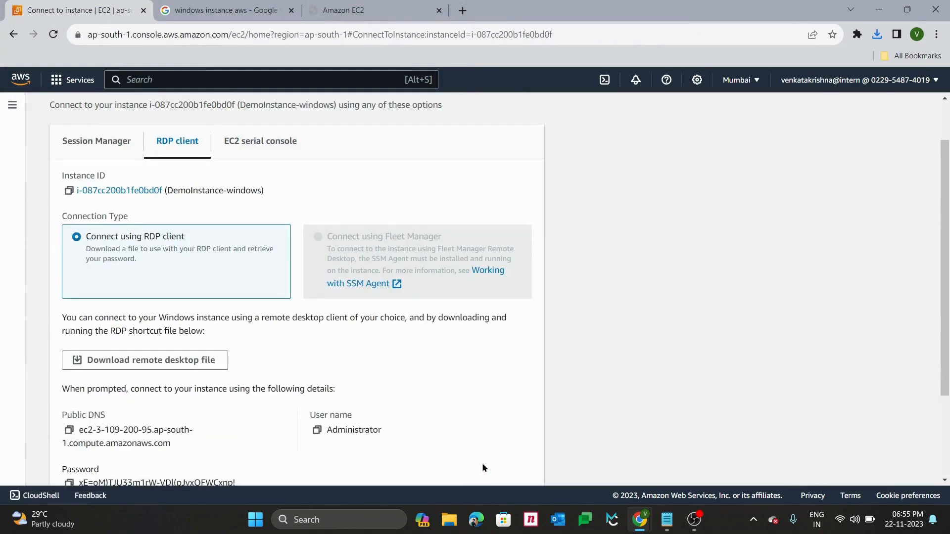
Copy the decrypted administrator password into a new Notepad document
scroll(240, 364, "down", 2)
scroll(95, 291, "down", 1)
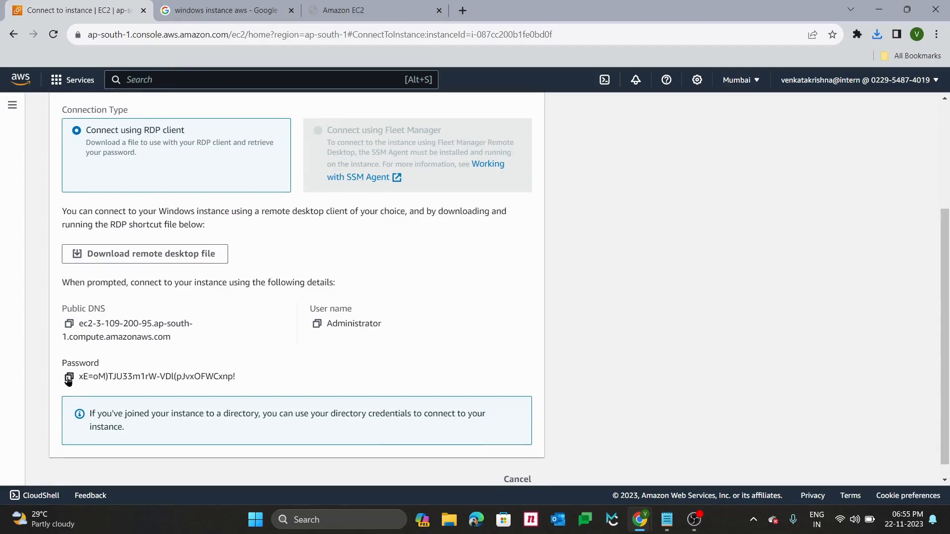
left_click(69, 378)
key("super")
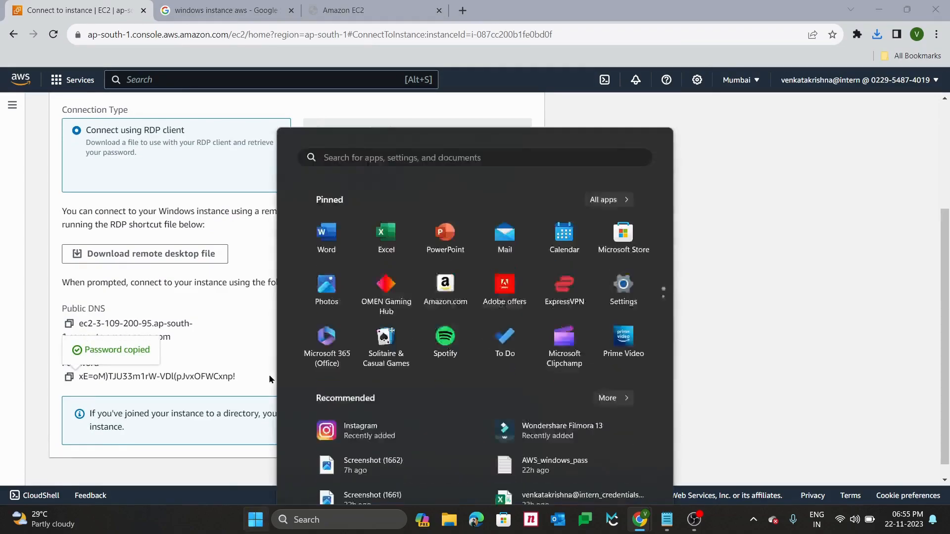
type("ote")
key("Home")
type("n")
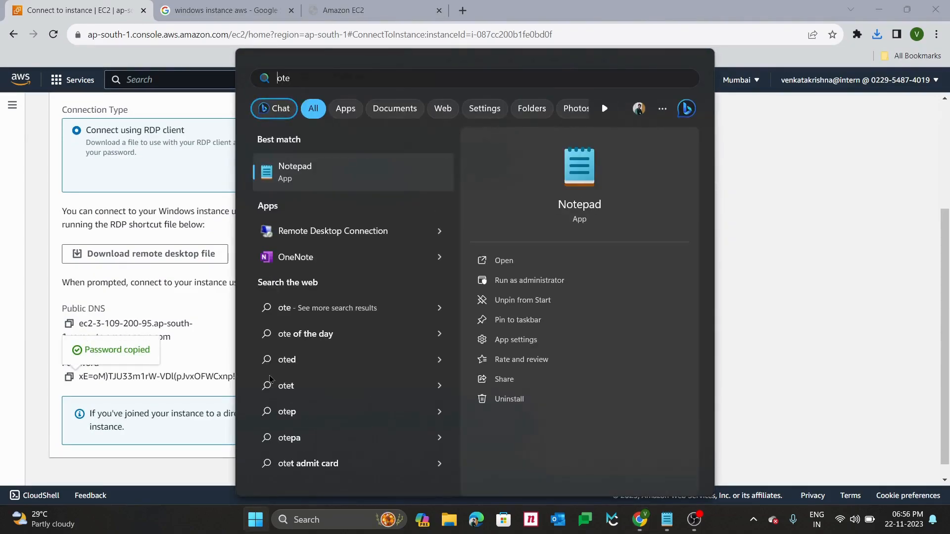
key("Return")
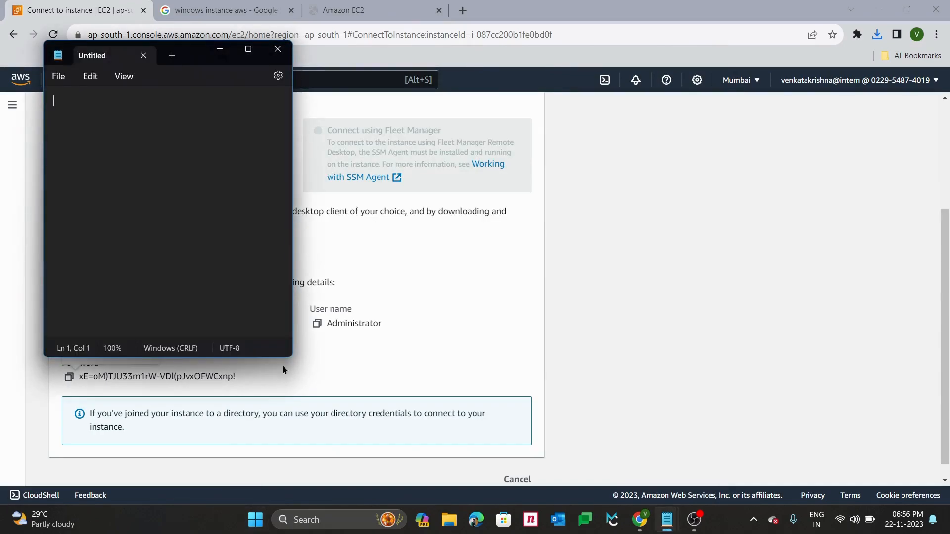
key("ctrl+v")
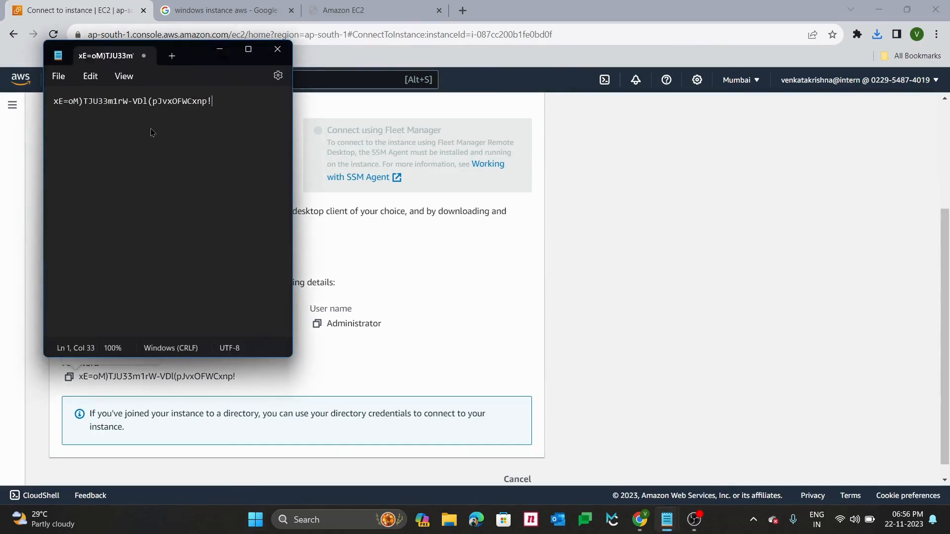
Open the DemoInstance-windows remote desktop file from the Downloads folder in File Explorer and agree to connect to the unknown publisher
left_click(391, 214)
scroll(392, 216, "down", 1)
scroll(223, 249, "up", 3)
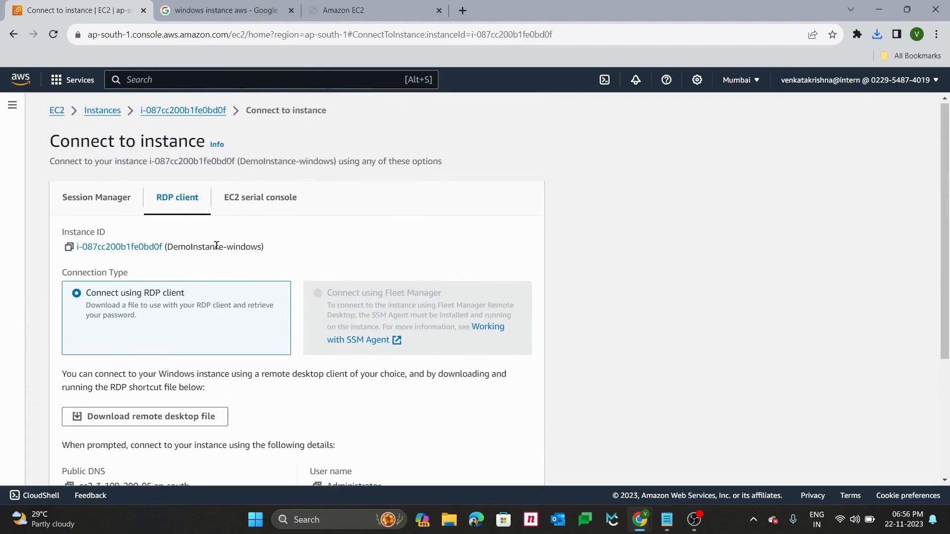
left_click(449, 520)
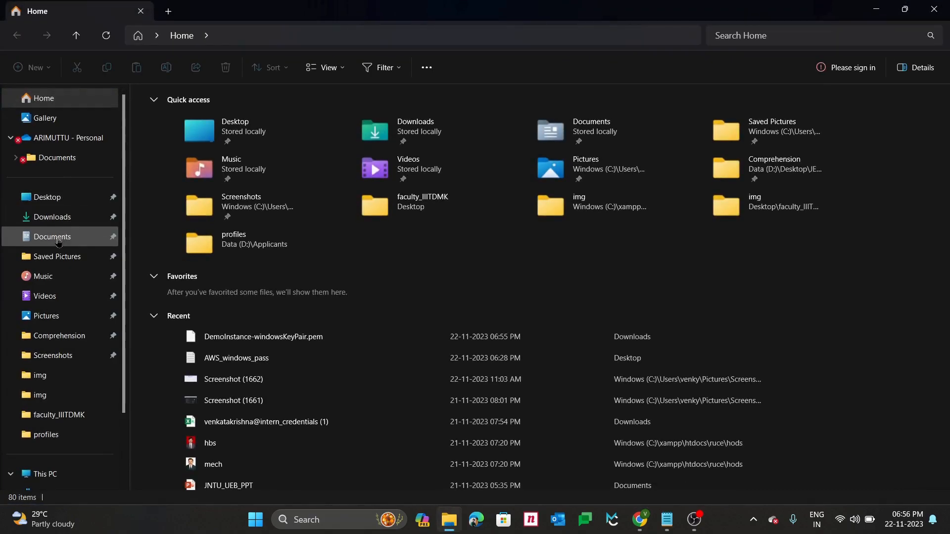
left_click(57, 243)
left_click(52, 218)
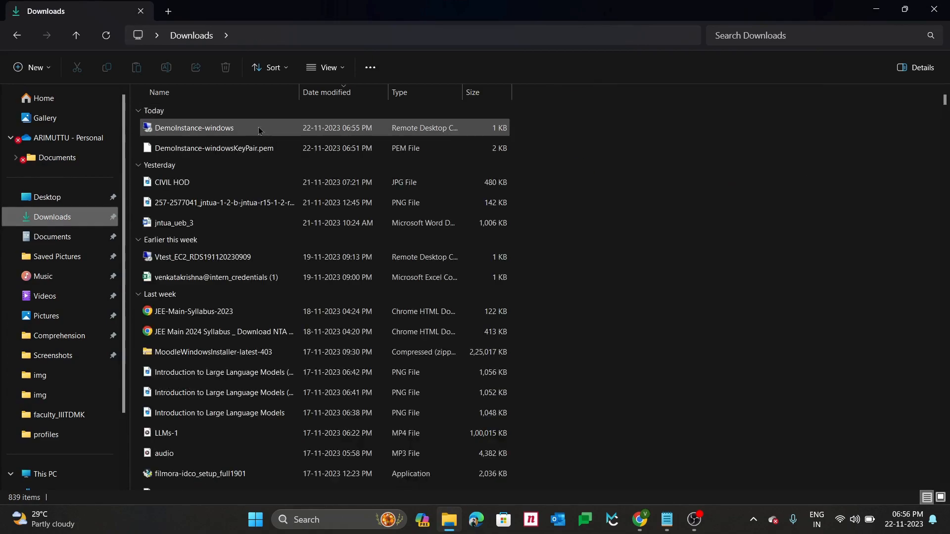
double_click(208, 130)
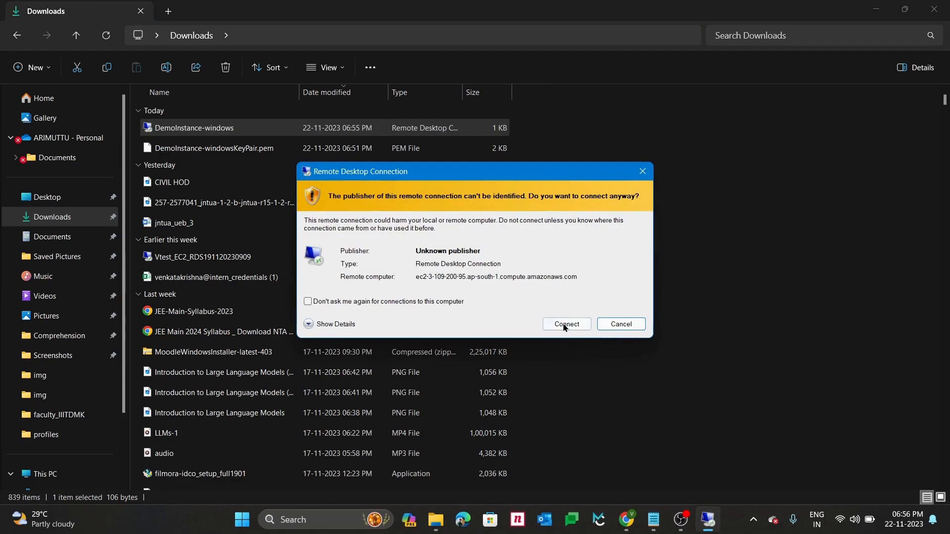
left_click(564, 325)
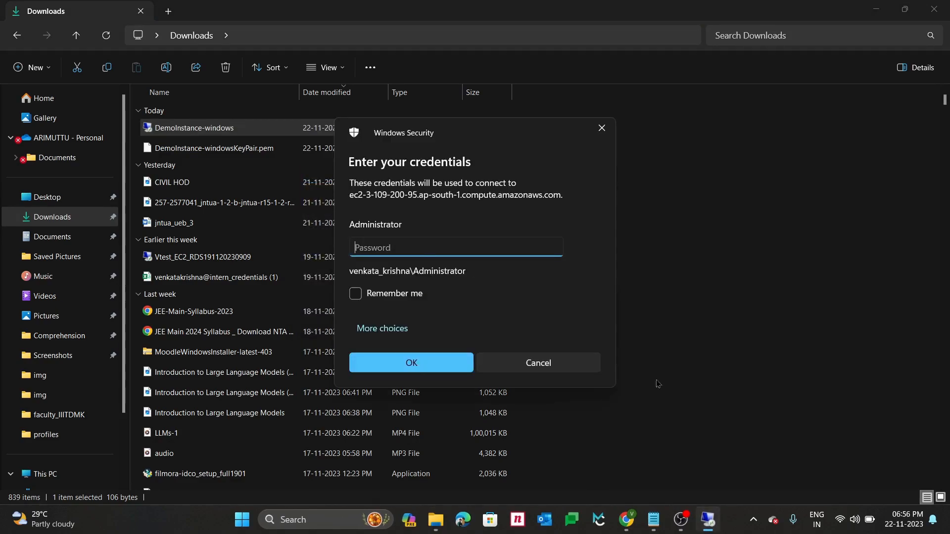
Sign in with the Administrator password kept in Notepad, remembering the credentials, and accept the remote computer's untrusted certificate
left_click(654, 520)
left_click(625, 448)
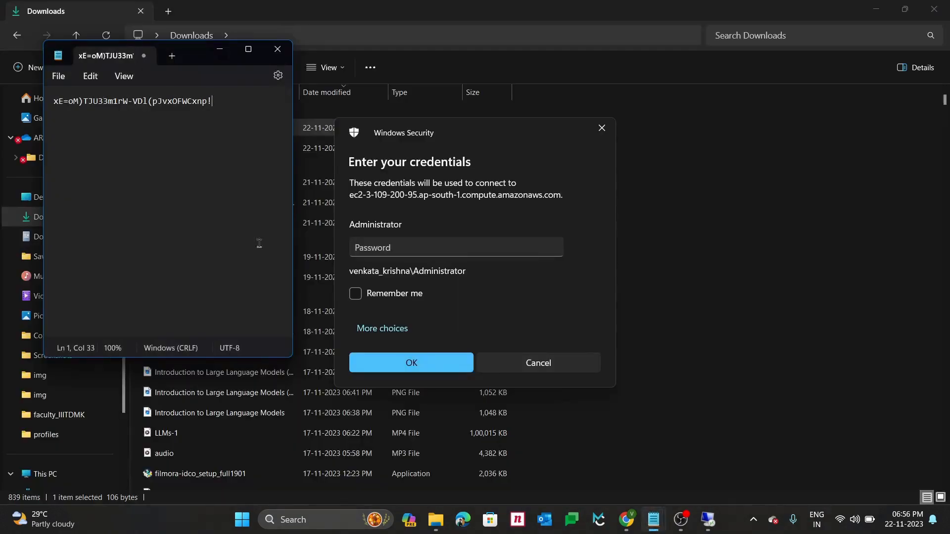
key("ctrl+a")
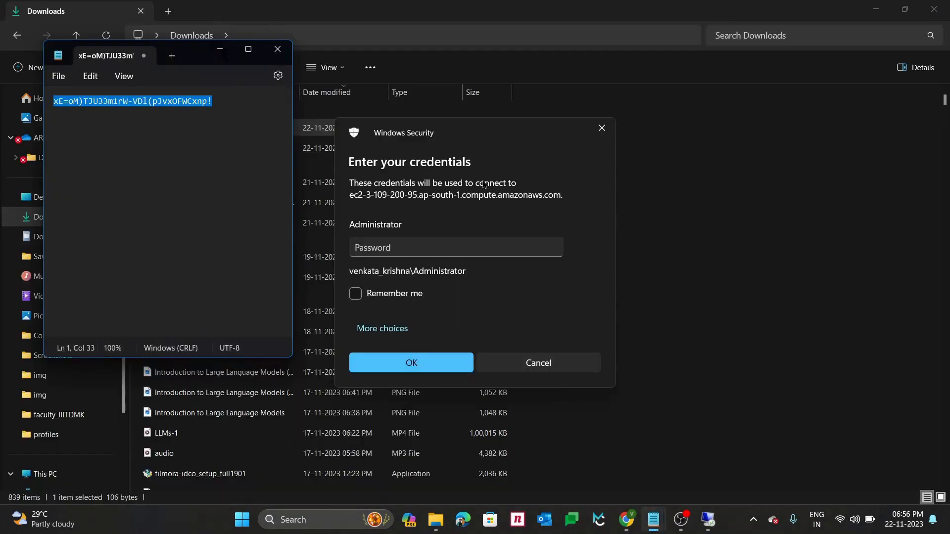
left_click(455, 246)
key("ctrl+v")
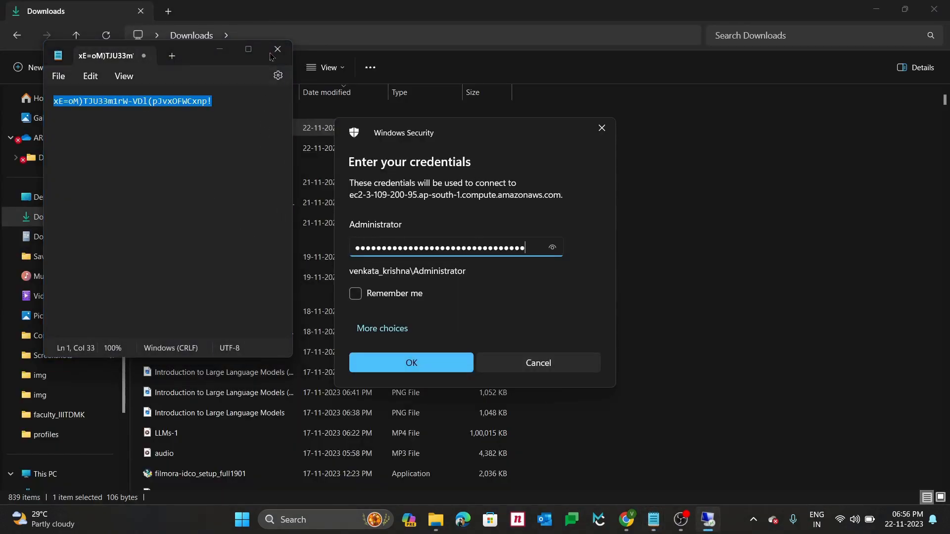
left_click(220, 49)
left_click(356, 294)
left_click(423, 363)
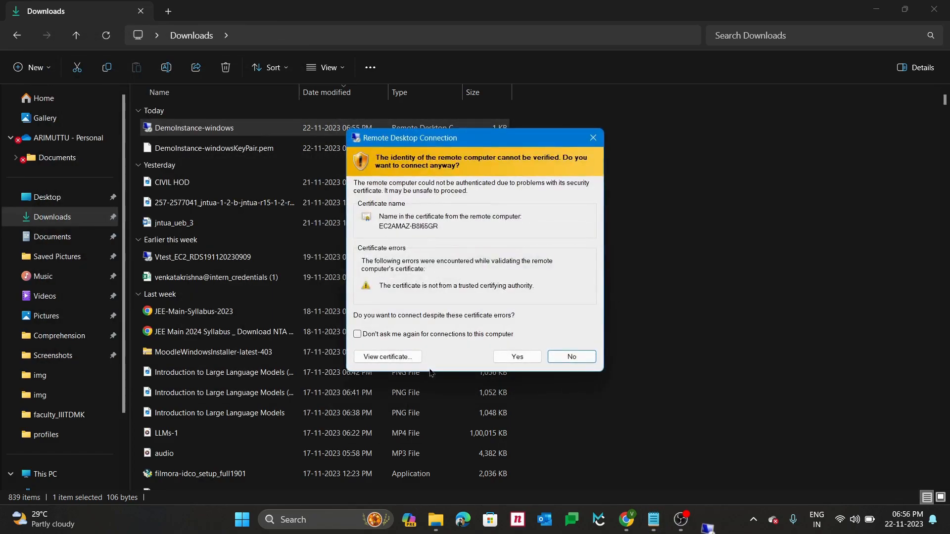
left_click(517, 357)
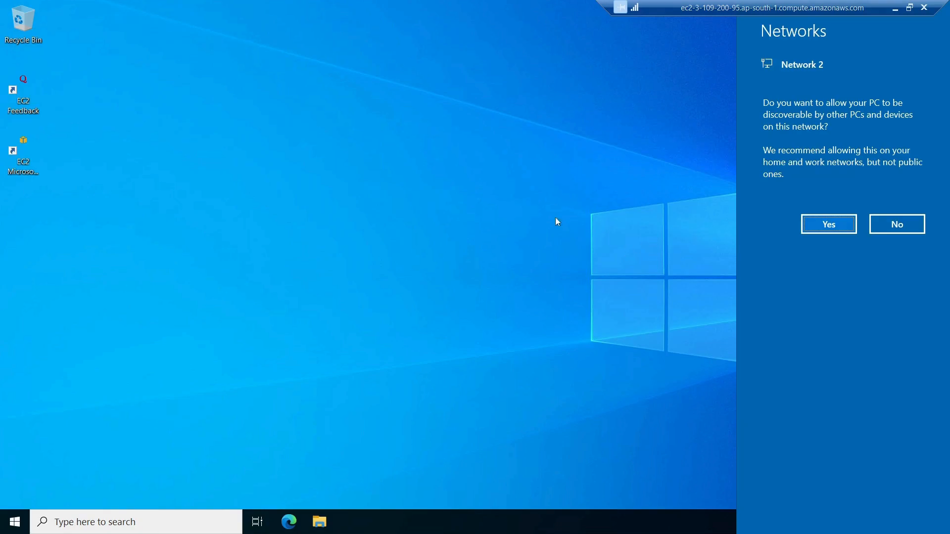
Dismiss the network discovery prompt on the remote Windows desktop and refresh the desktop
left_click(388, 186)
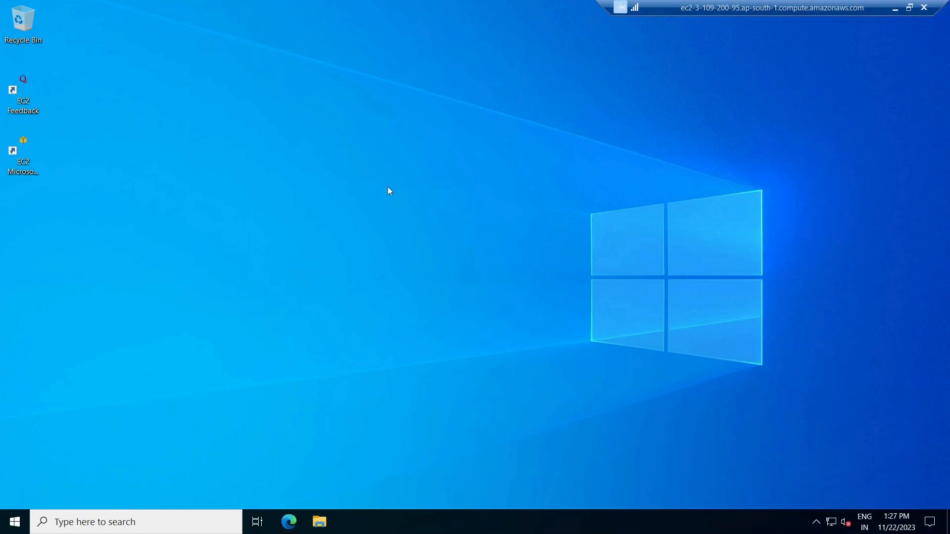
right_click(406, 117)
right_click(432, 161)
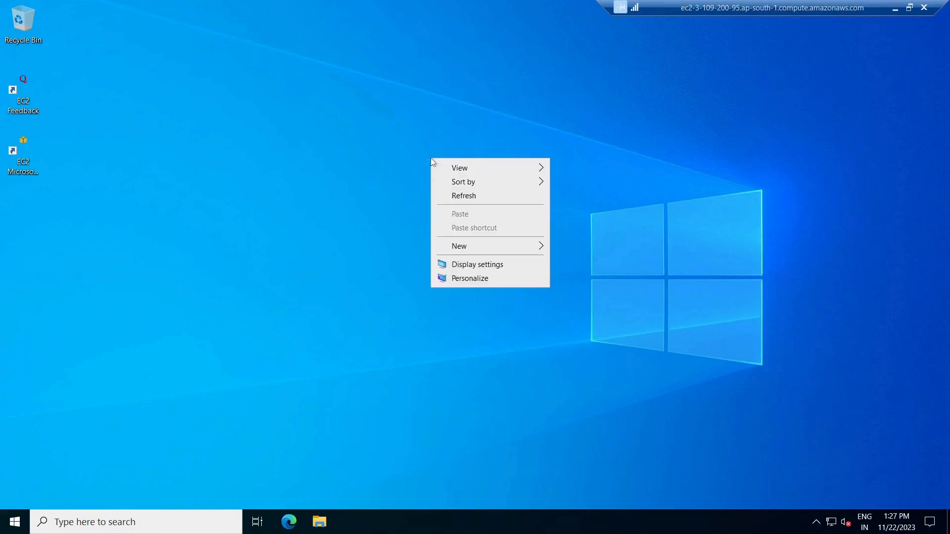
right_click(455, 194)
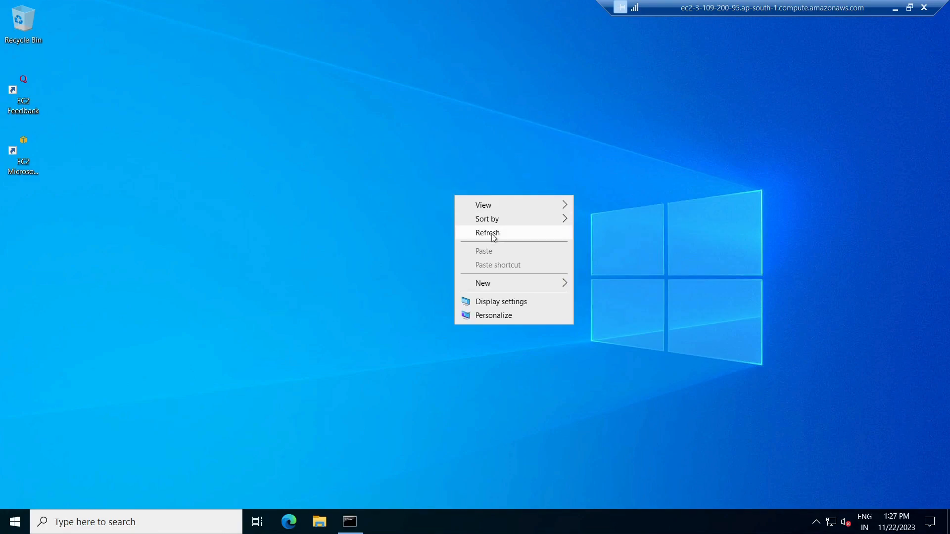
left_click(487, 232)
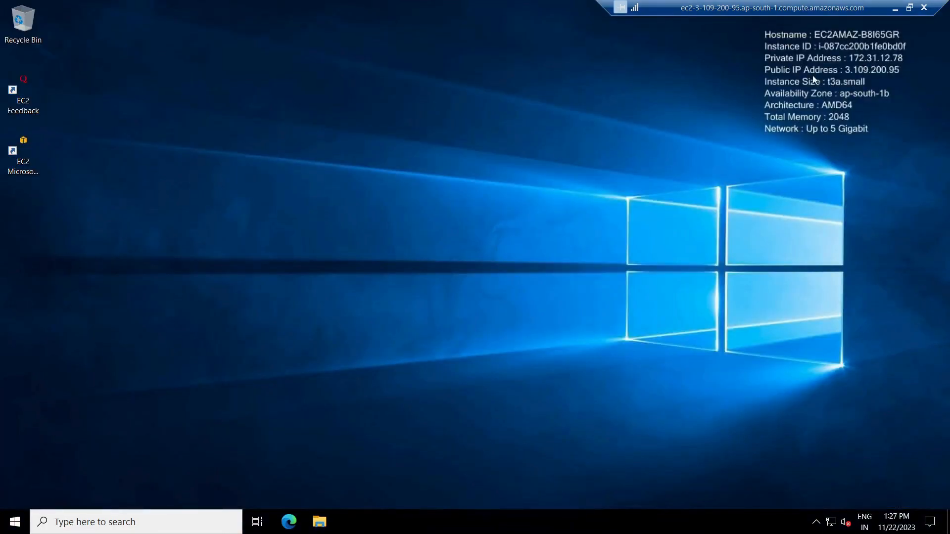
right_click(616, 112)
left_click(648, 150)
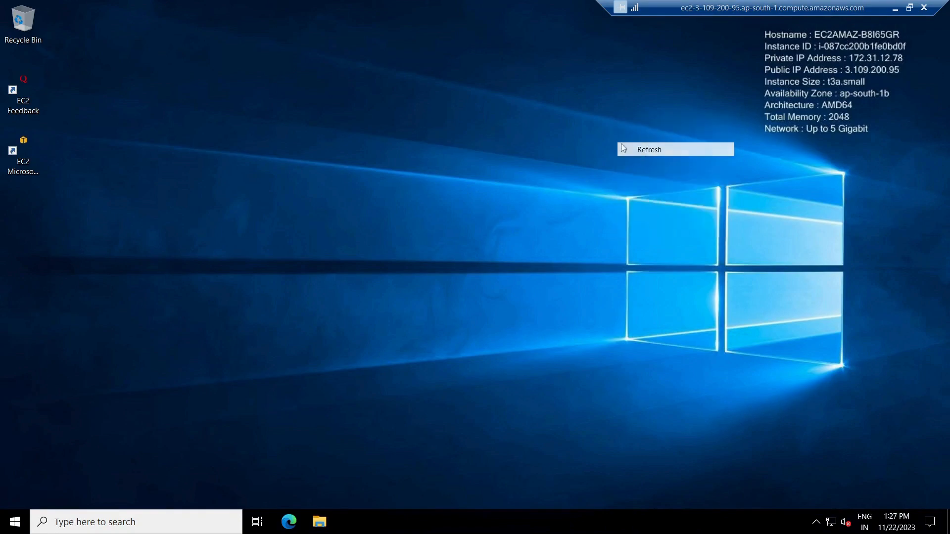
right_click(484, 110)
left_click(513, 150)
right_click(512, 151)
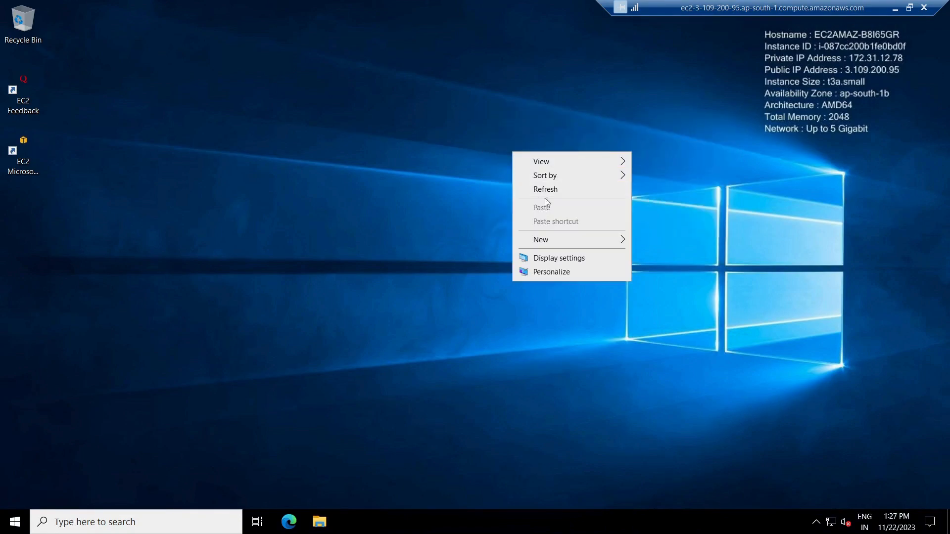
left_click(501, 133)
right_click(500, 133)
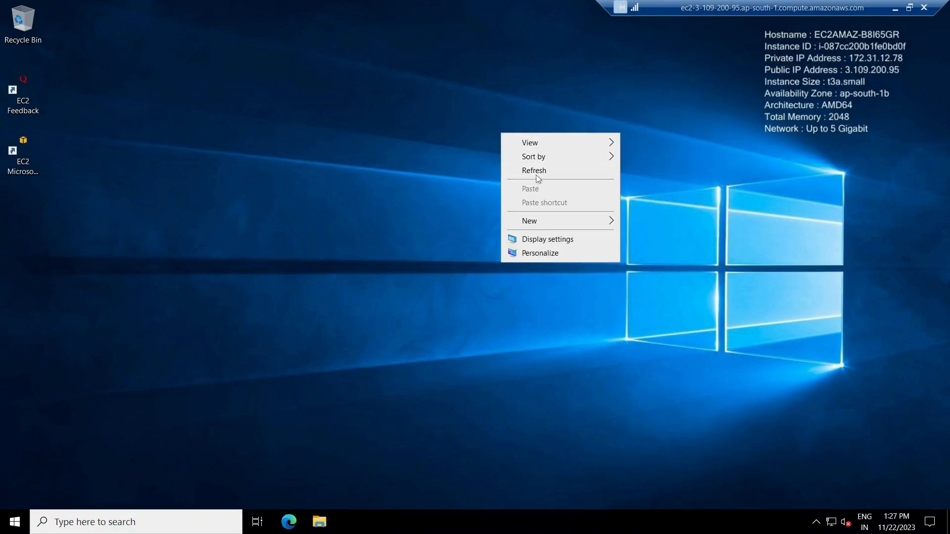
left_click(536, 175)
right_click(537, 174)
left_click(545, 212)
right_click(483, 122)
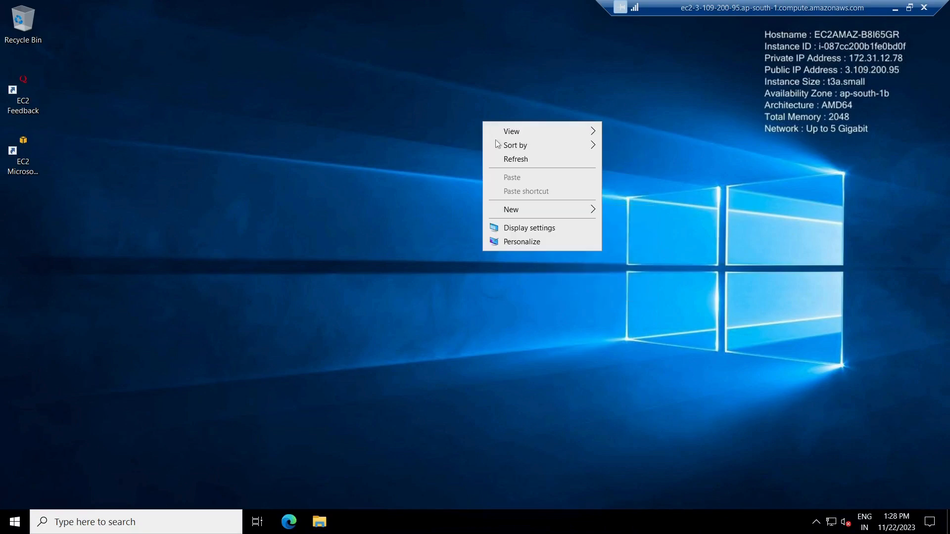
left_click(514, 159)
right_click(515, 159)
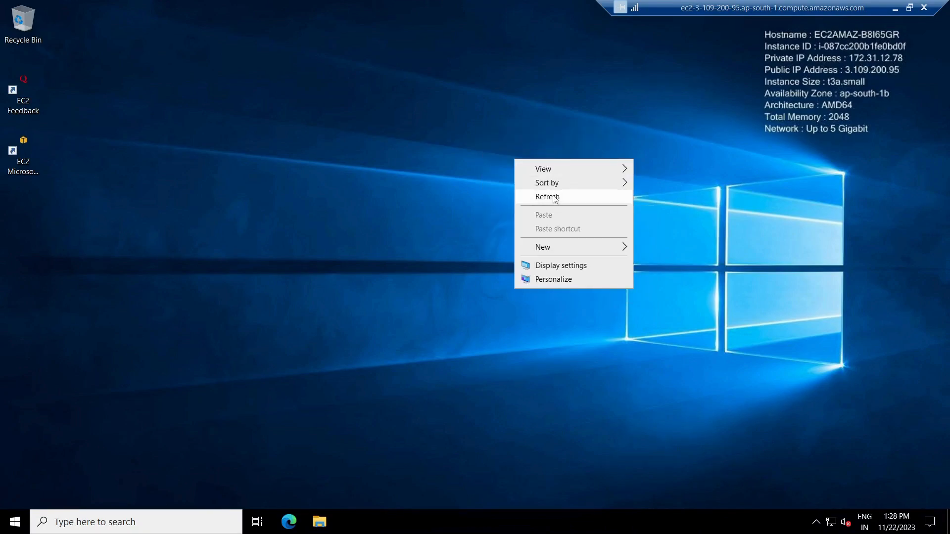
left_click(555, 198)
right_click(444, 103)
left_click(480, 139)
right_click(481, 141)
left_click(517, 174)
right_click(519, 182)
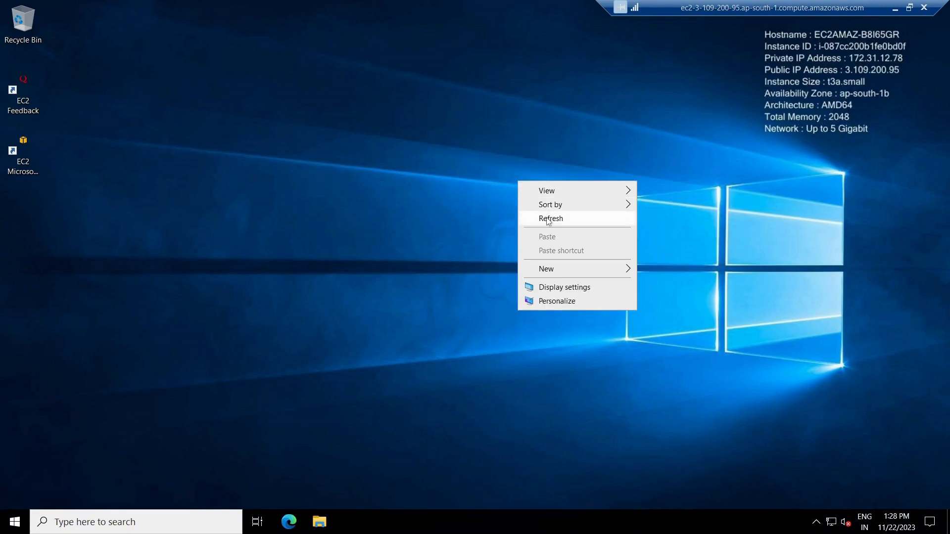
left_click(549, 221)
right_click(546, 218)
left_click(592, 258)
Open Microsoft Edge on the remote computer and complete its first-run setup without signing in or importing Google data
left_click(292, 522)
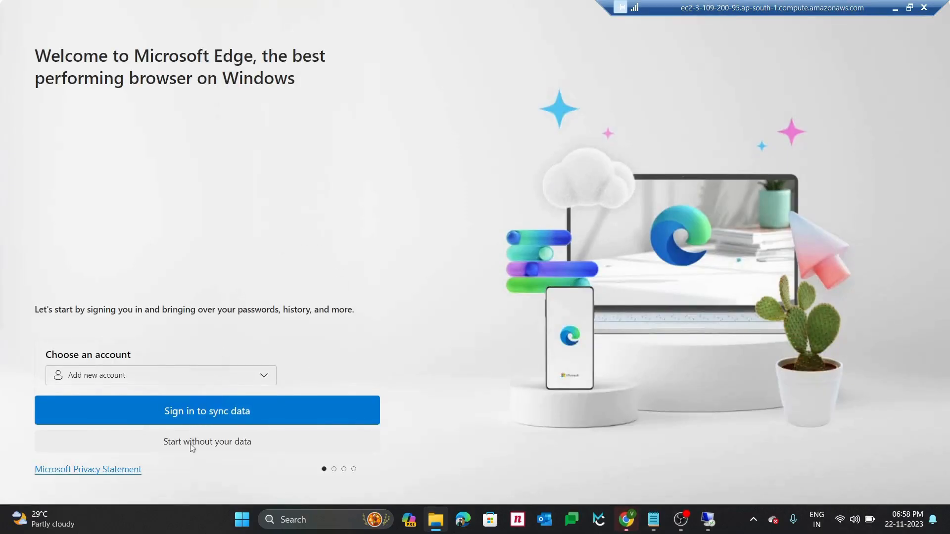
left_click(195, 445)
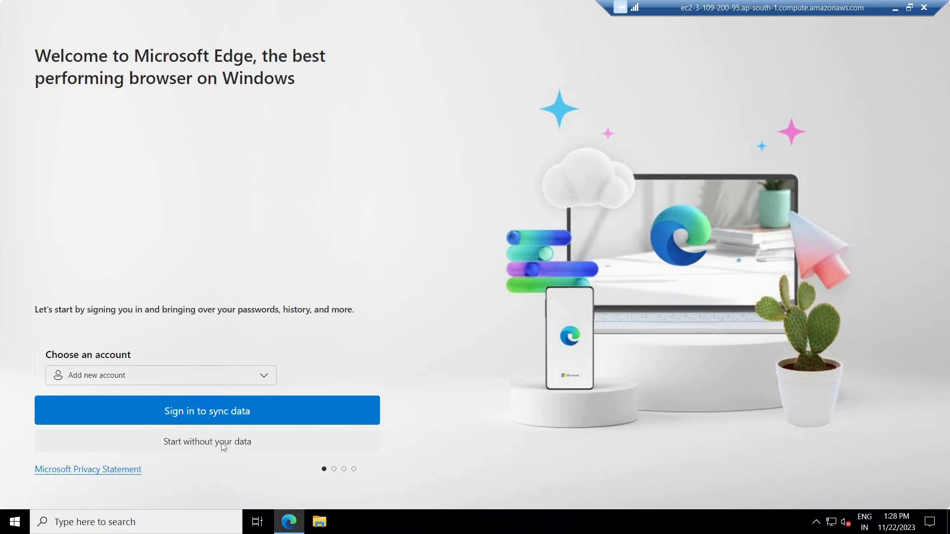
left_click(246, 450)
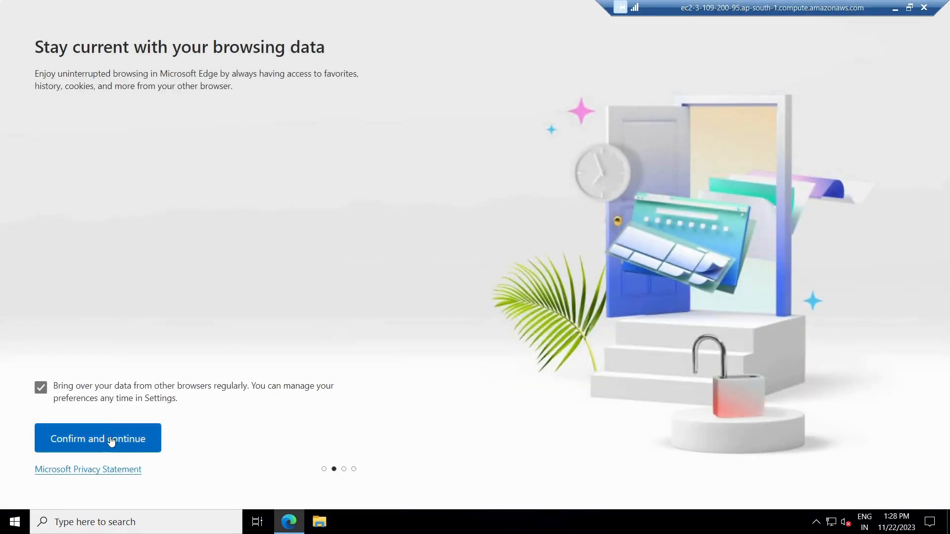
left_click(112, 442)
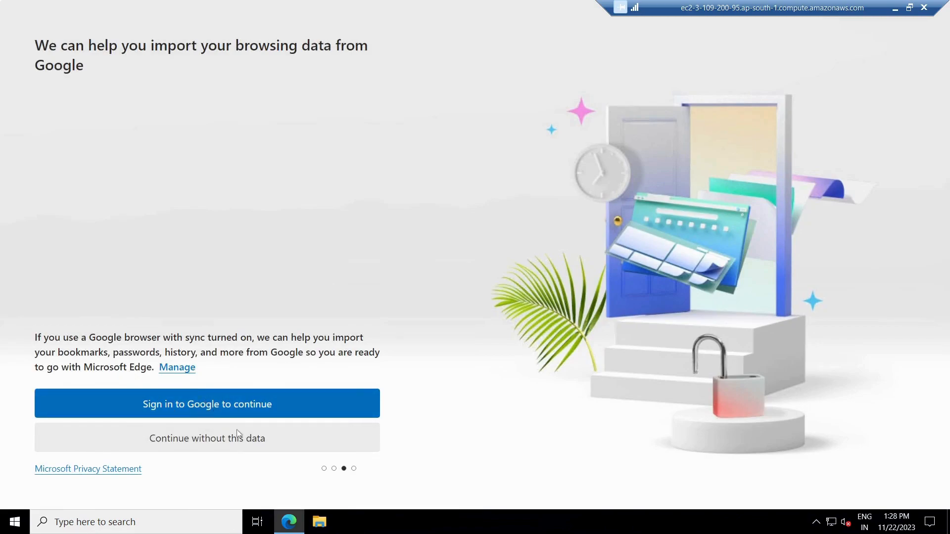
left_click(234, 443)
left_click(98, 445)
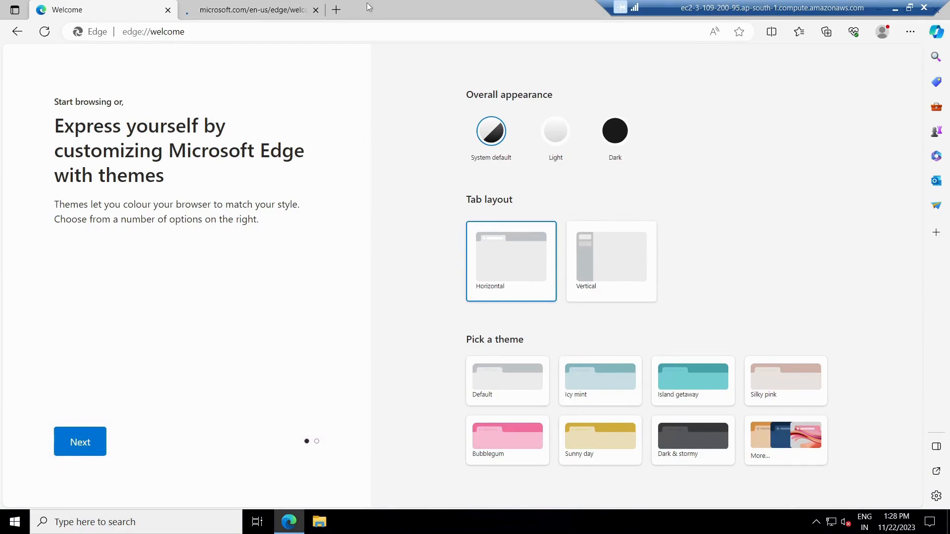
Search the web for "xampp download" in a new tab and open the Apache Friends download page
left_click(337, 10)
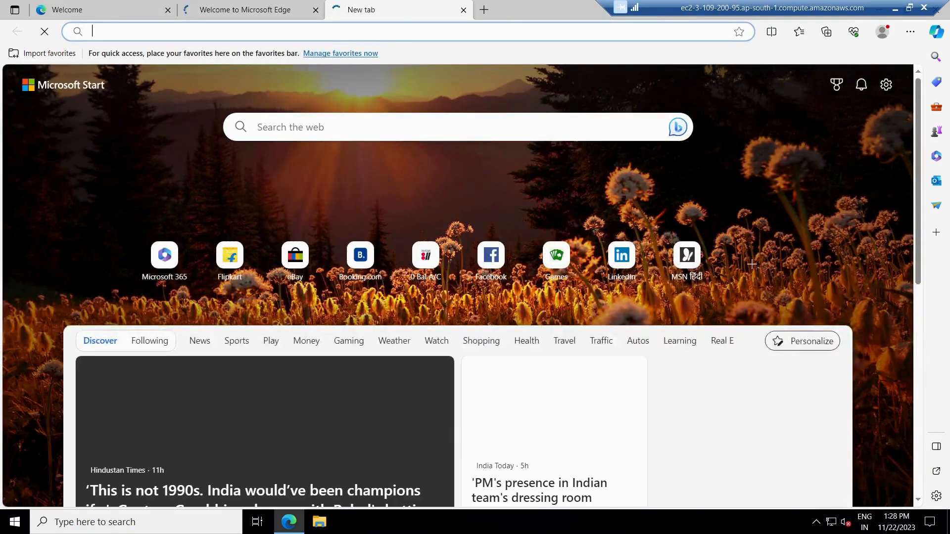
type("xampp ")
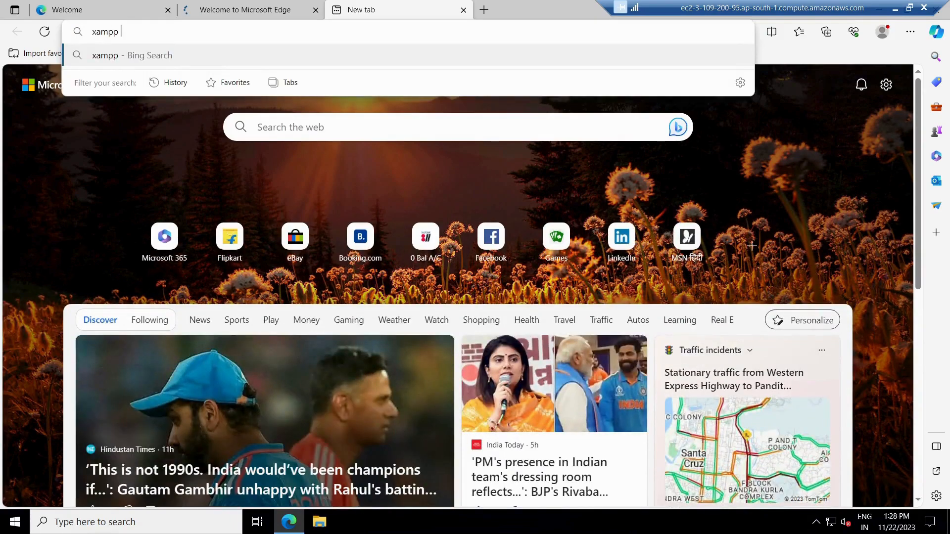
type("down")
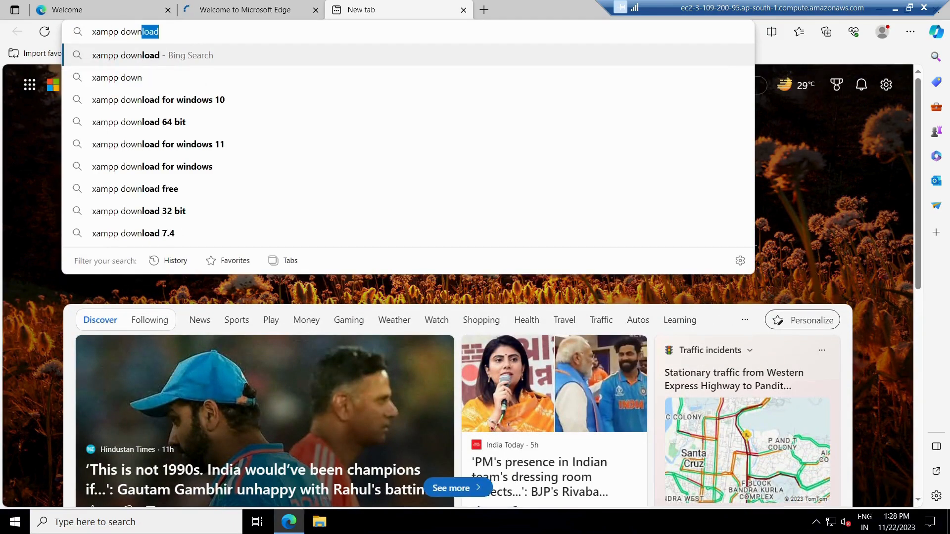
key("Return")
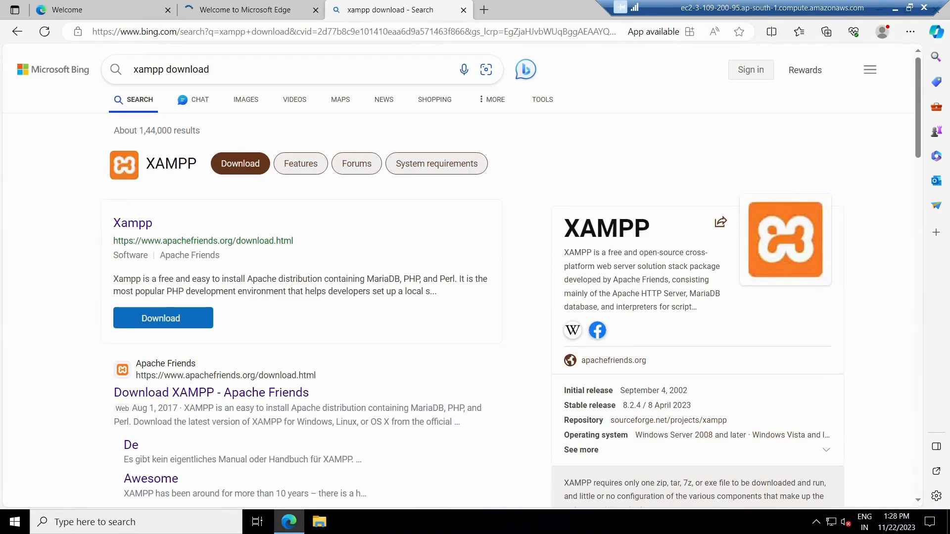
left_click(179, 395)
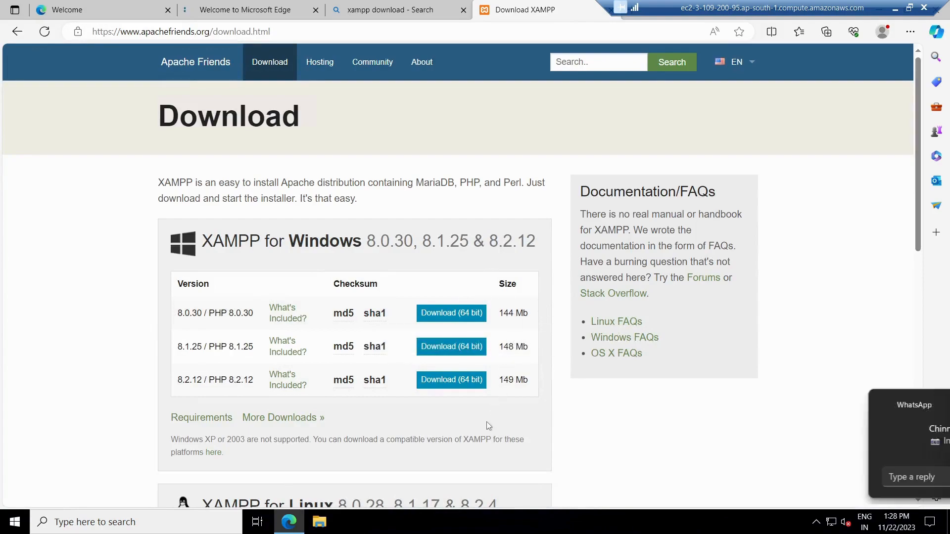
Request the 64-bit download of XAMPP for Windows 8.2.12 and follow the fallback link to its SourceForge files page
left_click(455, 317)
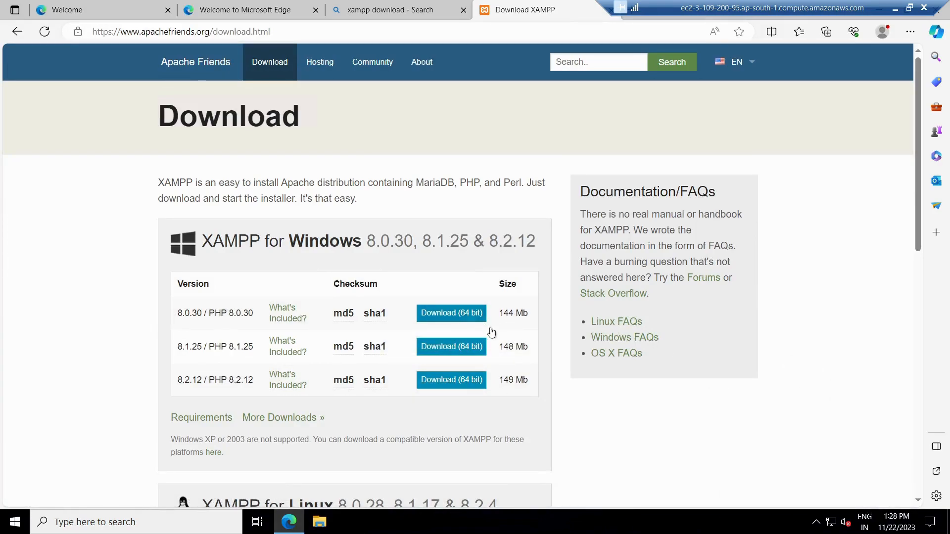
left_click(449, 383)
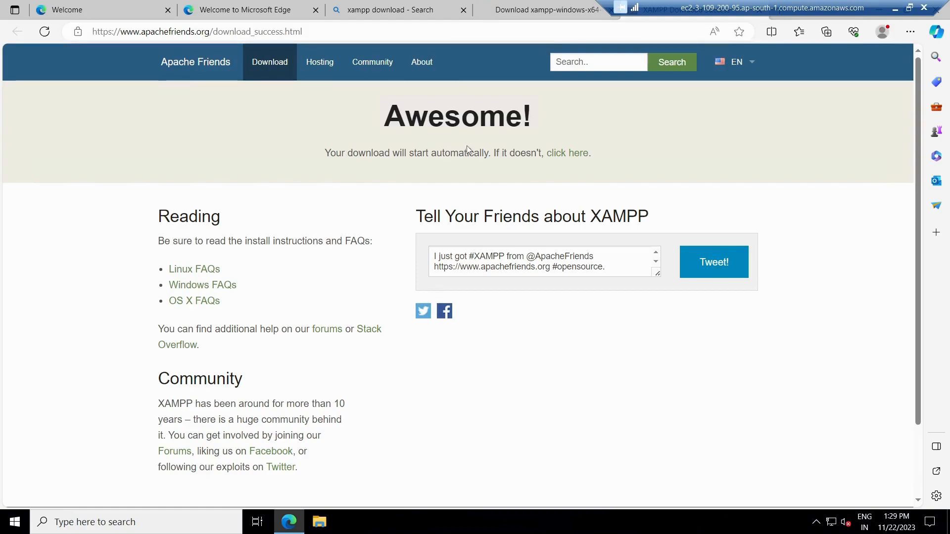
left_click(577, 155)
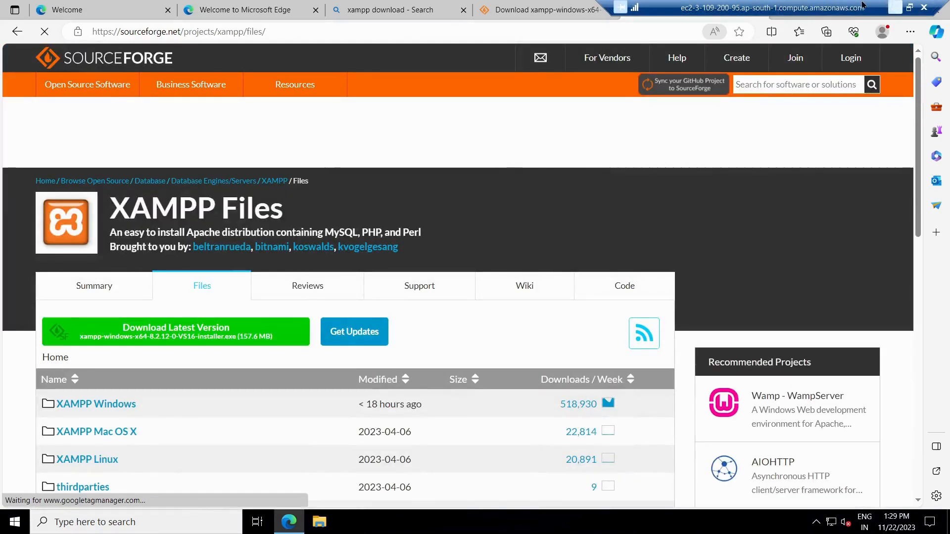
Return to the remote desktop session and show the downloaded XAMPP installer in File Explorer's Downloads folder
left_click(910, 8)
left_click_drag(465, 31, 594, 5)
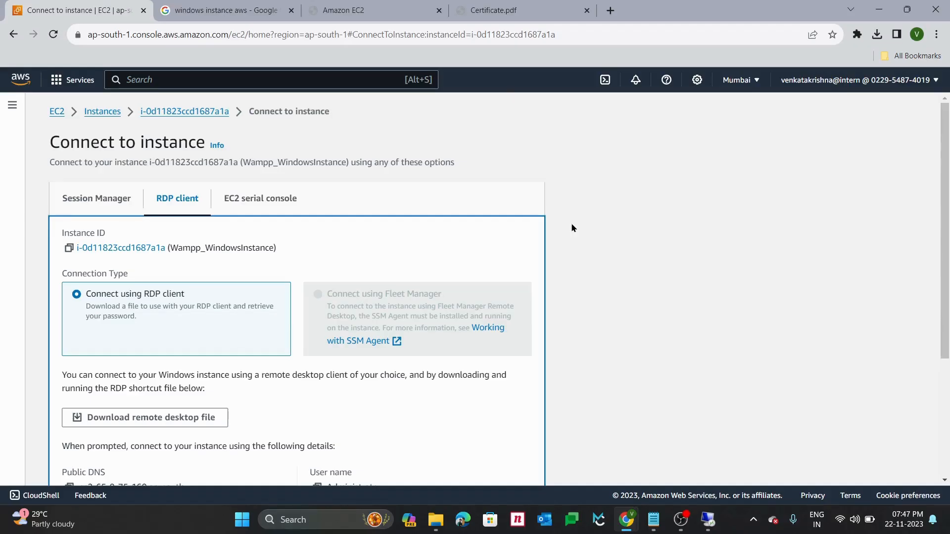
key("alt+Tab")
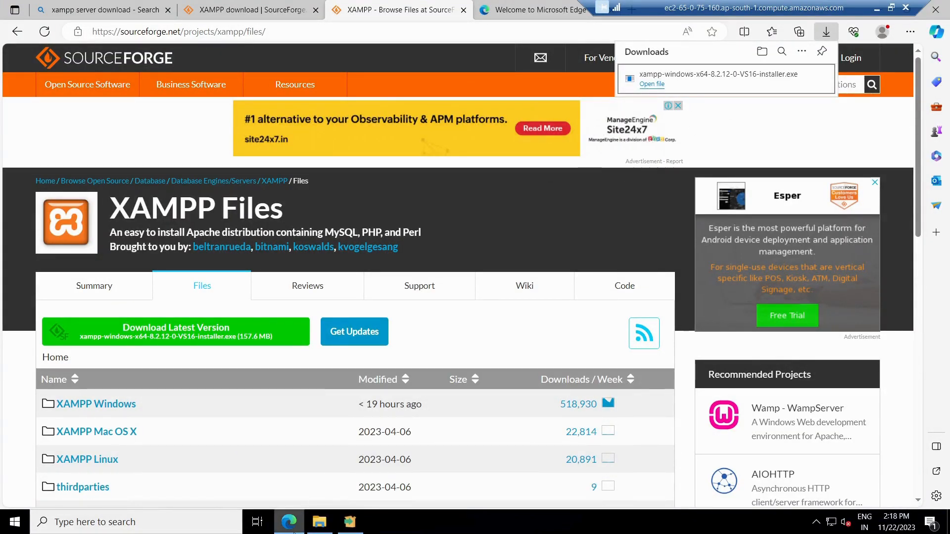
left_click(317, 525)
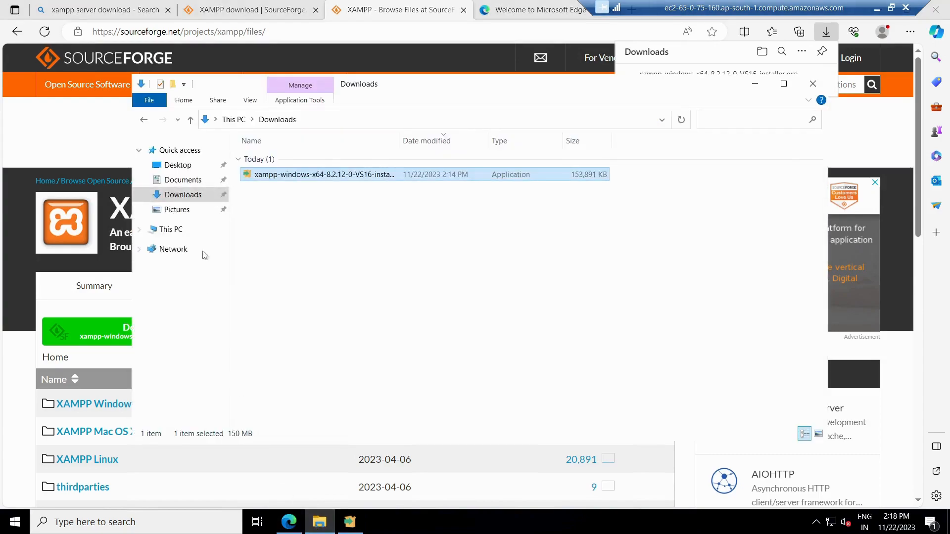
left_click(185, 195)
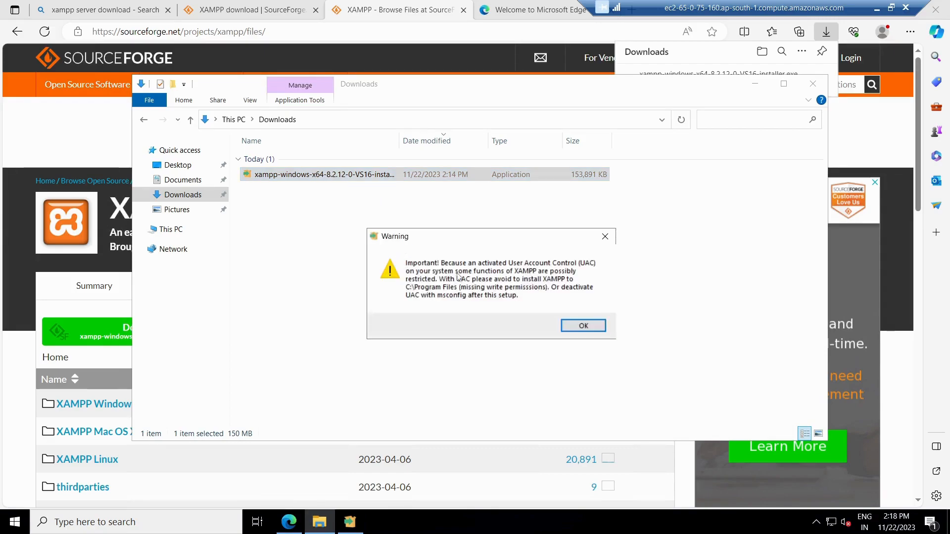
Acknowledge the User Account Control warning and advance the XAMPP setup wizard to component selection
left_click(584, 326)
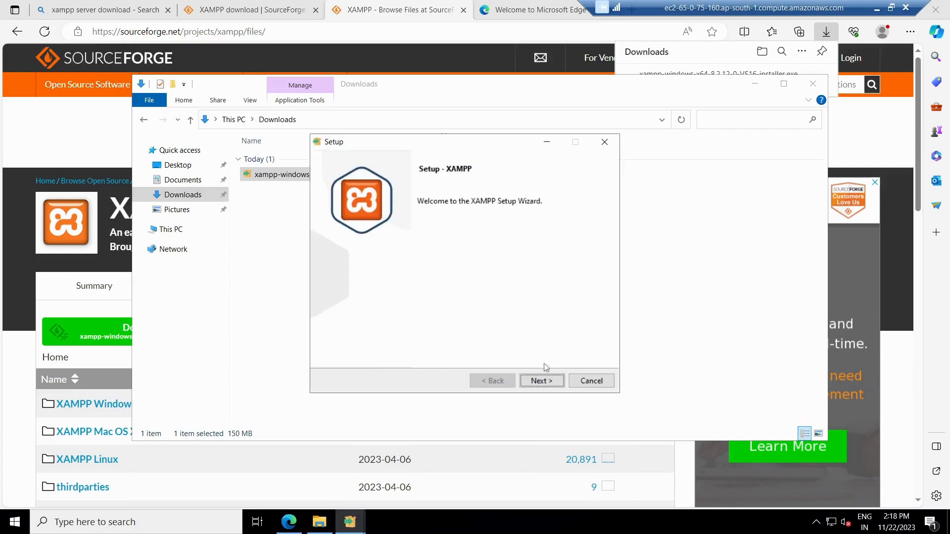
left_click(542, 380)
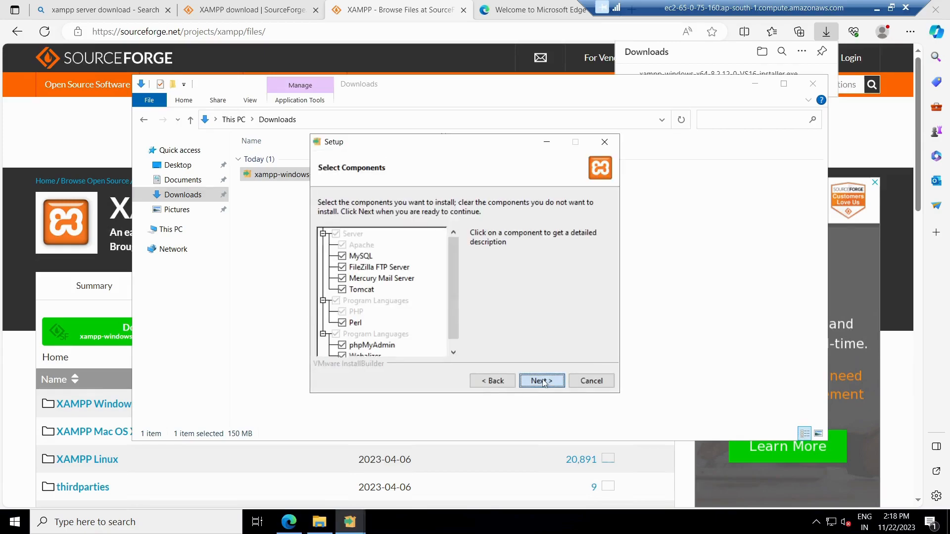
left_click(542, 381)
left_click(497, 383)
mouse_move(454, 276)
left_mouse_down()
mouse_move(459, 309)
mouse_move(451, 282)
left_mouse_up()
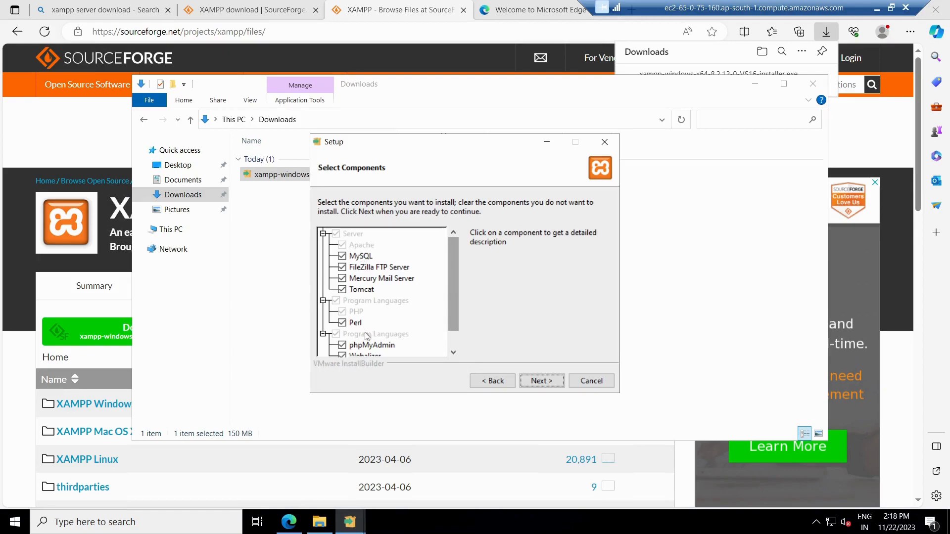
Exclude FileZilla FTP Server, Mercury Mail Server, Tomcat, Perl, Webalizer and Fake Sendmail, then continue to the installation folder page
left_click(339, 263)
left_click(342, 278)
left_click(342, 289)
left_click(342, 323)
scroll(342, 324, "down", 1)
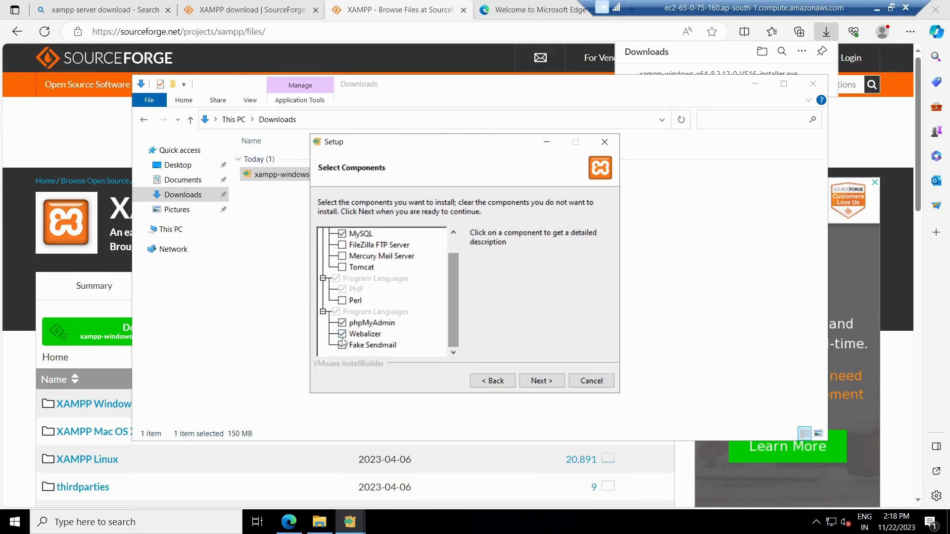
left_click(342, 345)
left_click(341, 334)
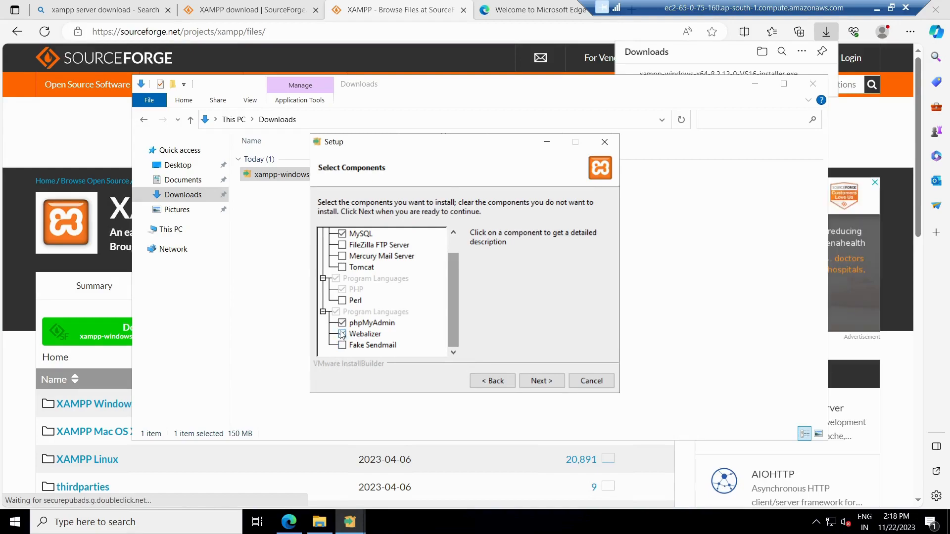
left_click(541, 381)
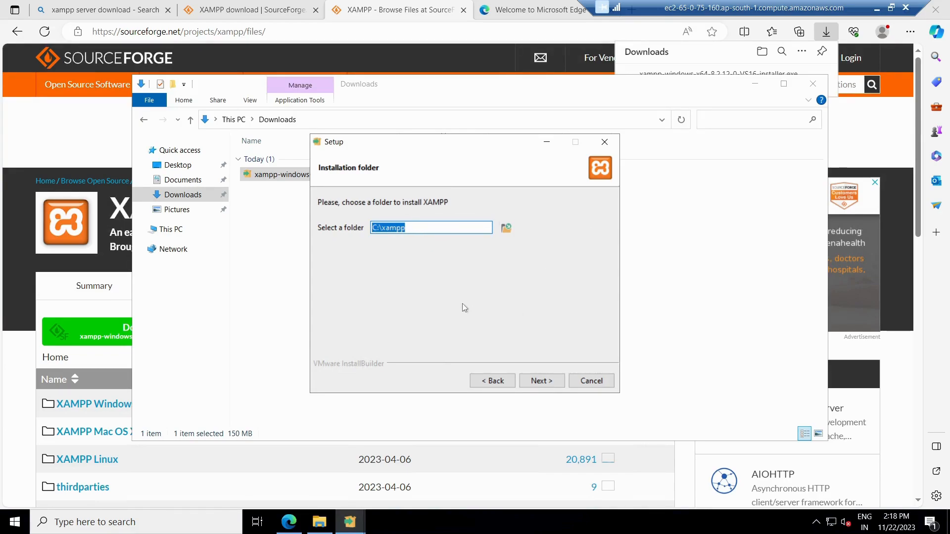
Bring the other XAMPP setup window, where the installation is already running, to the front
key("alt+Tab")
key("alt+Tab")
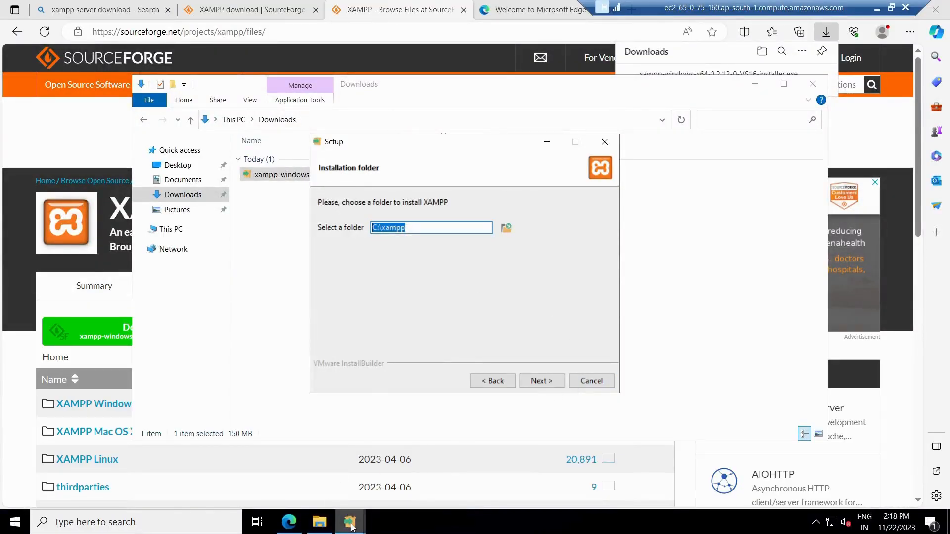
mouse_move(350, 524)
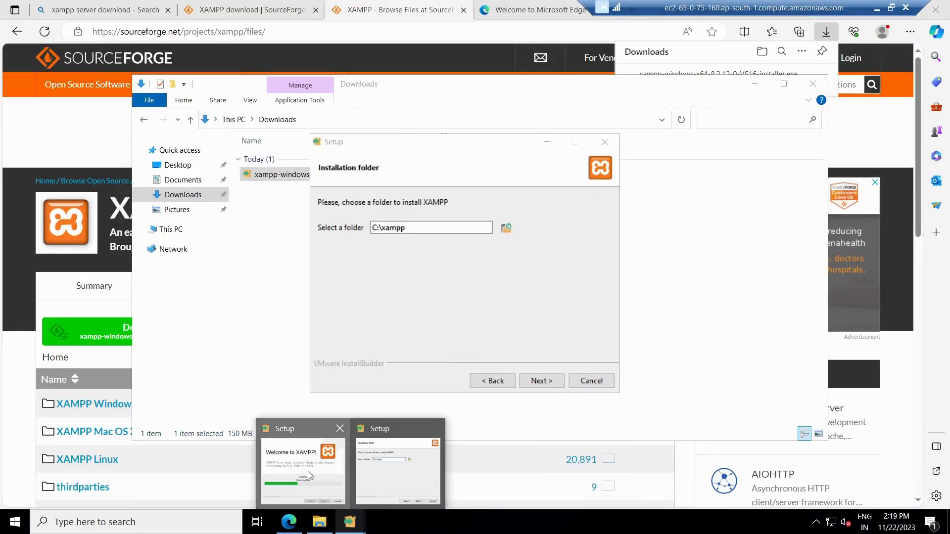
left_click(308, 472)
left_click(309, 473)
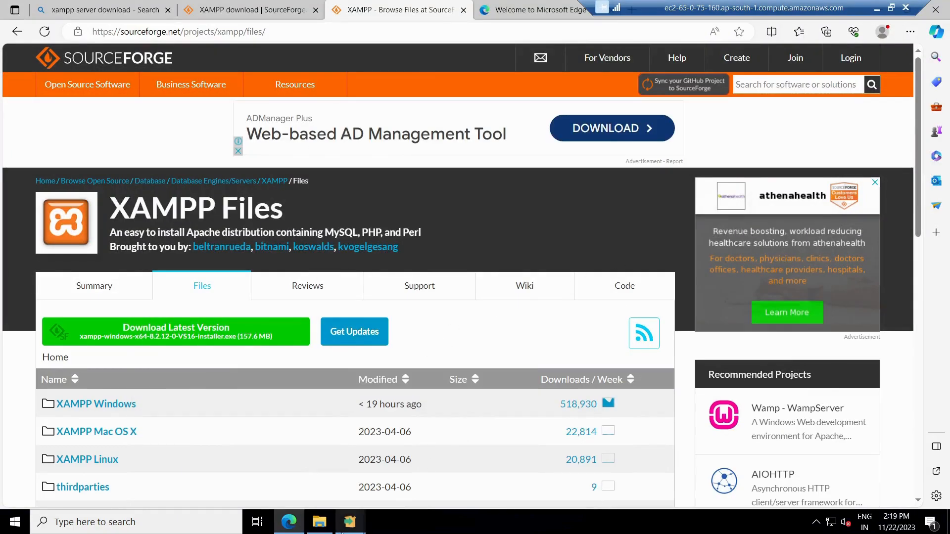
mouse_move(349, 522)
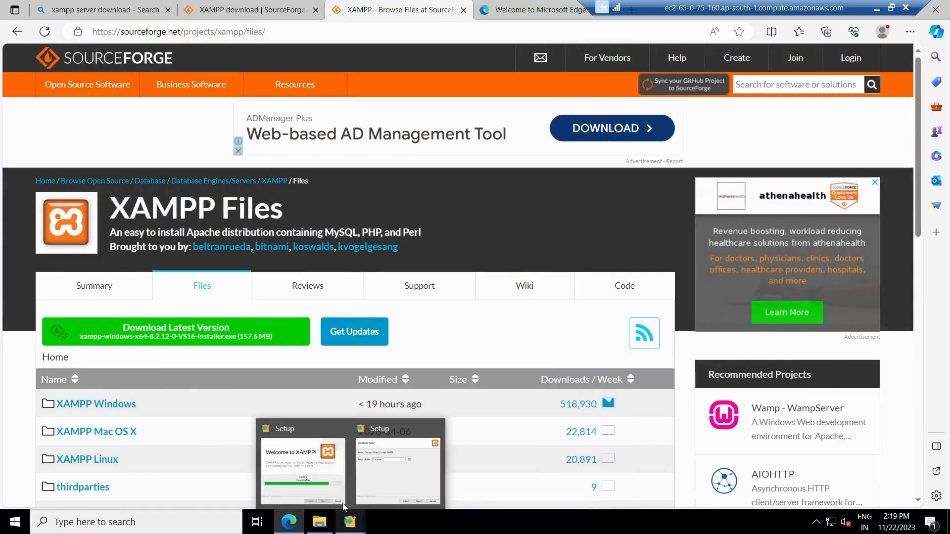
left_click(316, 472)
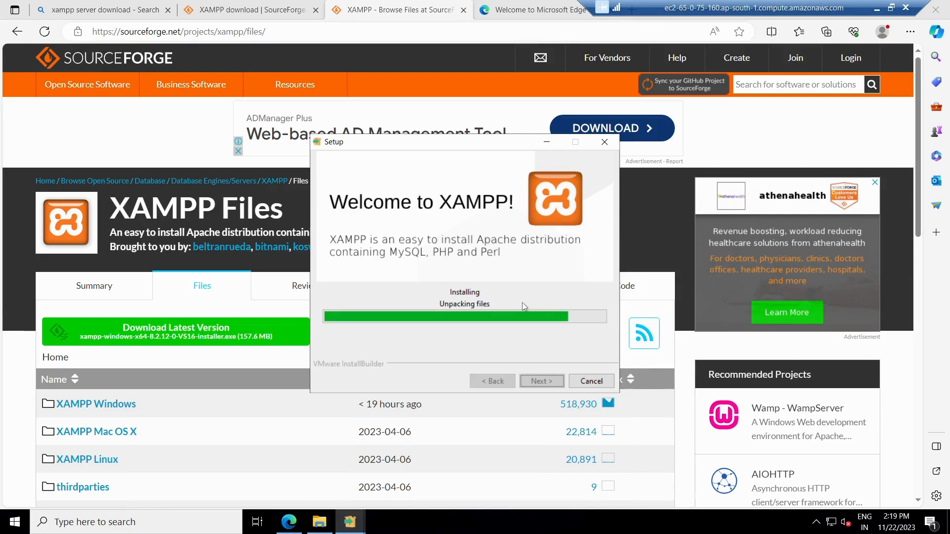
key("super+d")
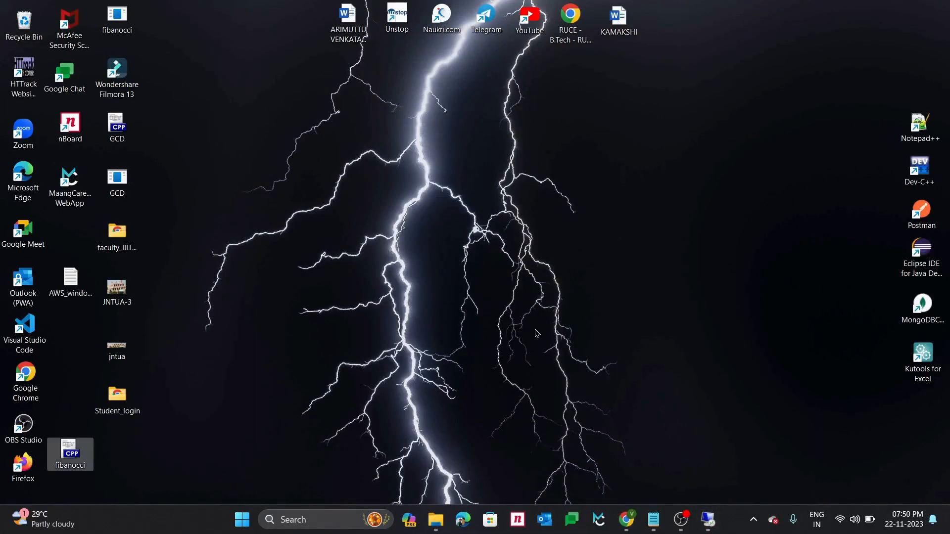
key("super+d")
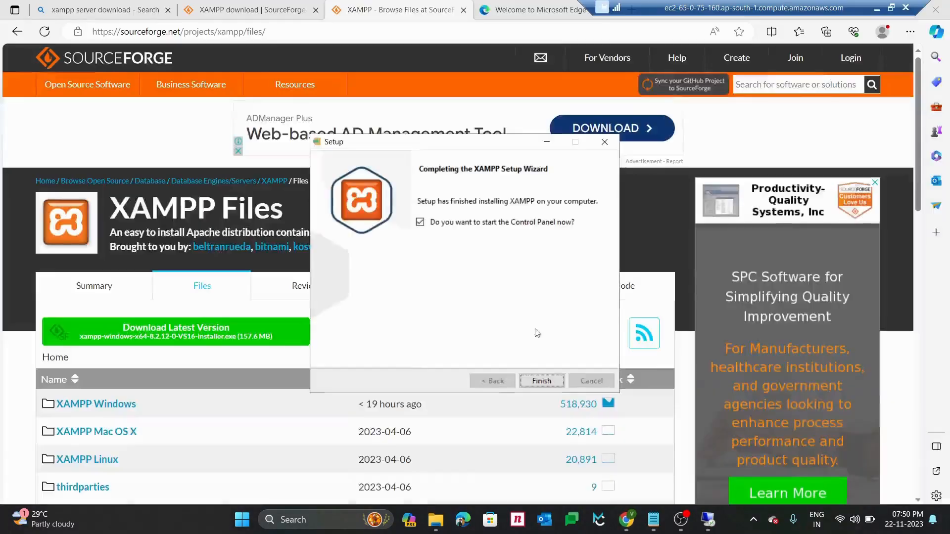
Complete the XAMPP setup with the Control Panel set to launch, and start the Apache module
left_click(543, 381)
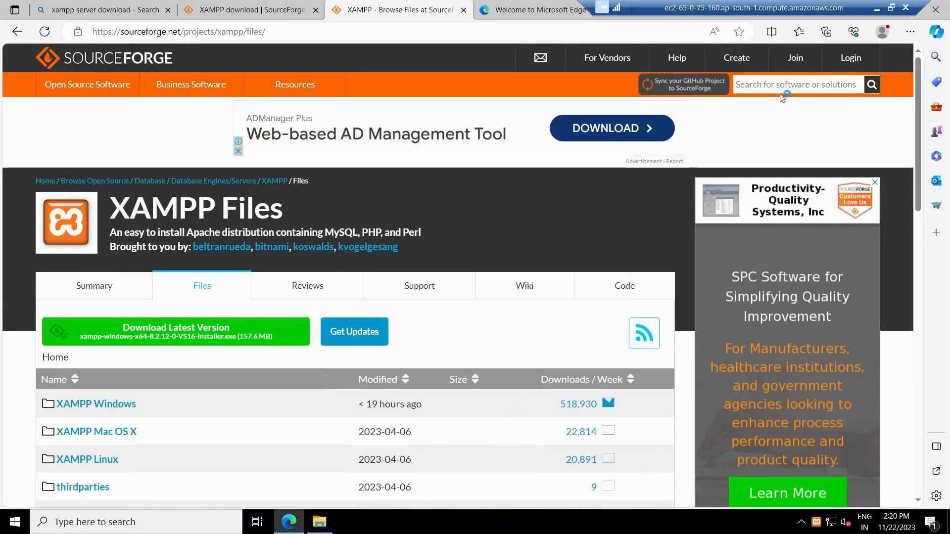
left_click_drag(814, 9, 698, 8)
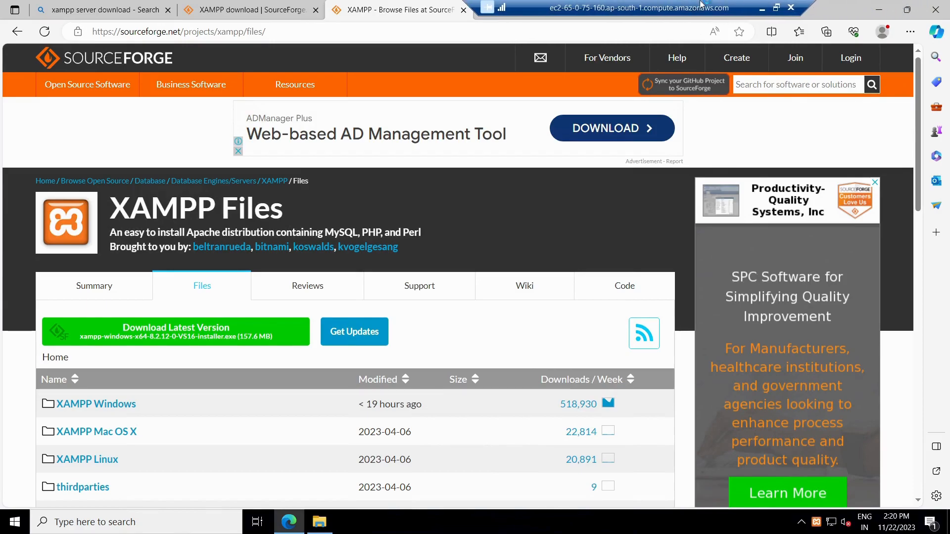
left_click(880, 10)
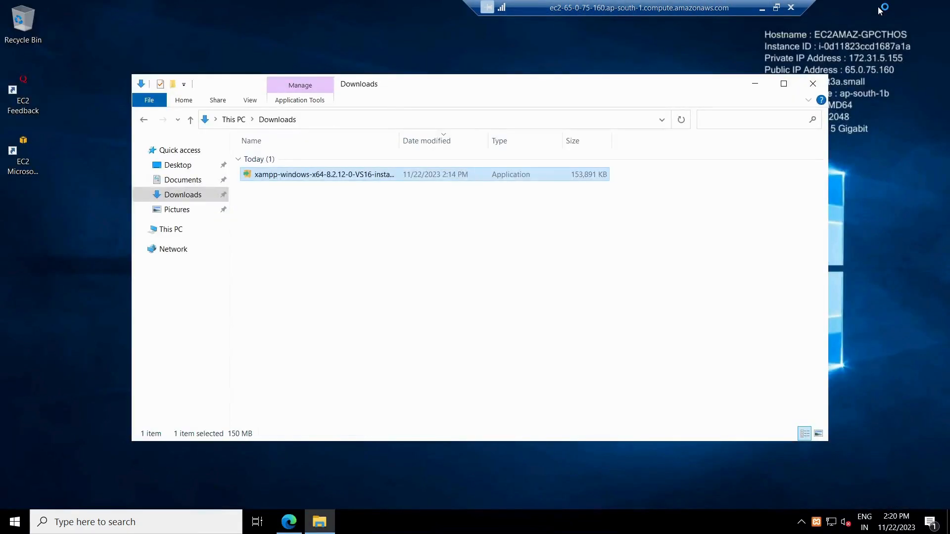
left_click(754, 84)
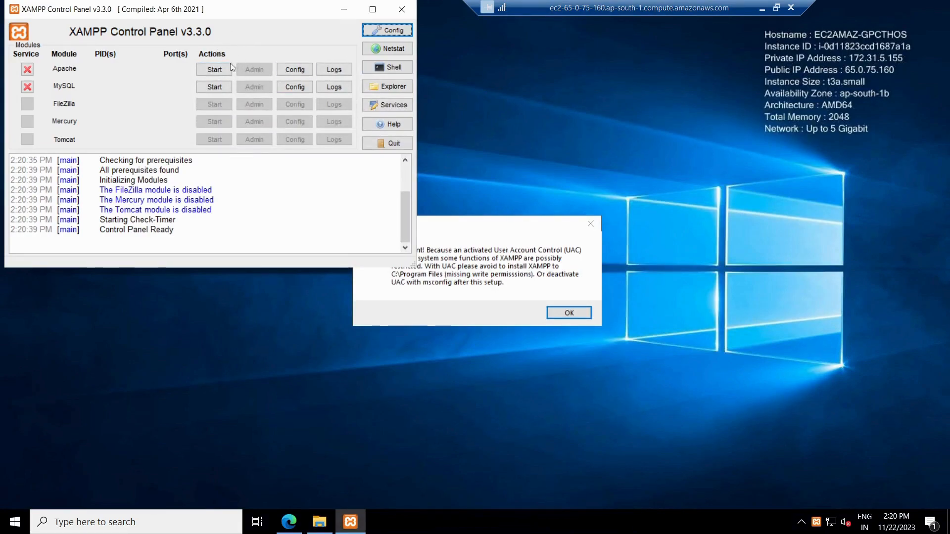
left_click(213, 70)
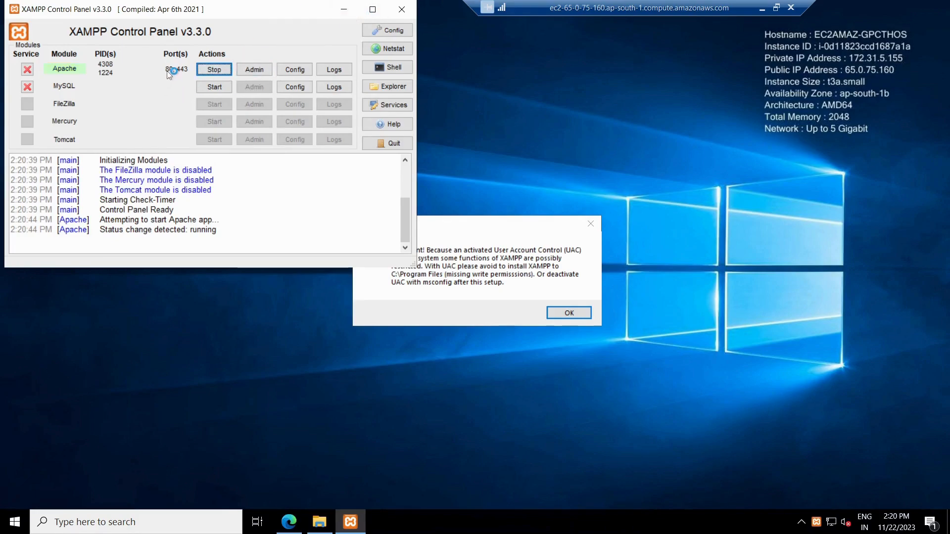
left_click(345, 9)
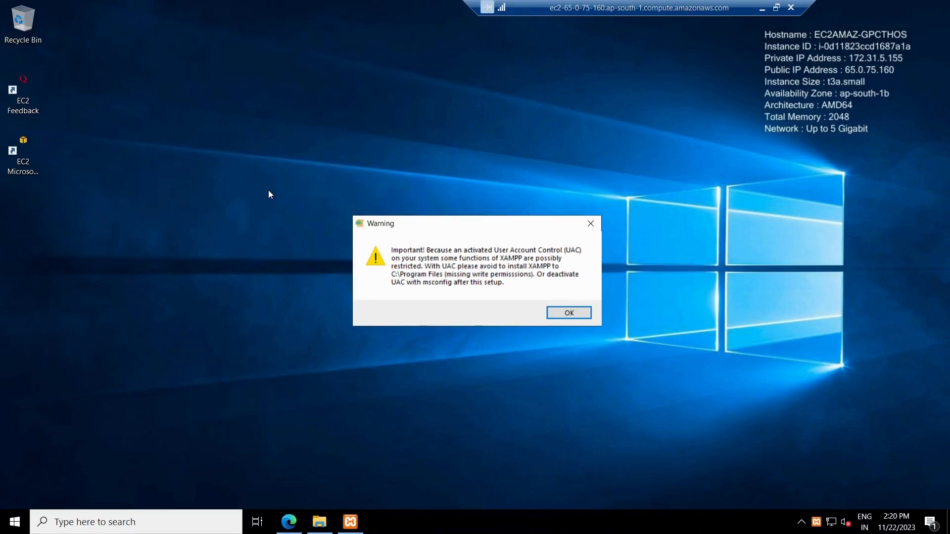
Dismiss the User Account Control warning of the duplicate XAMPP setup and abort that installation
left_click(591, 223)
right_click(399, 182)
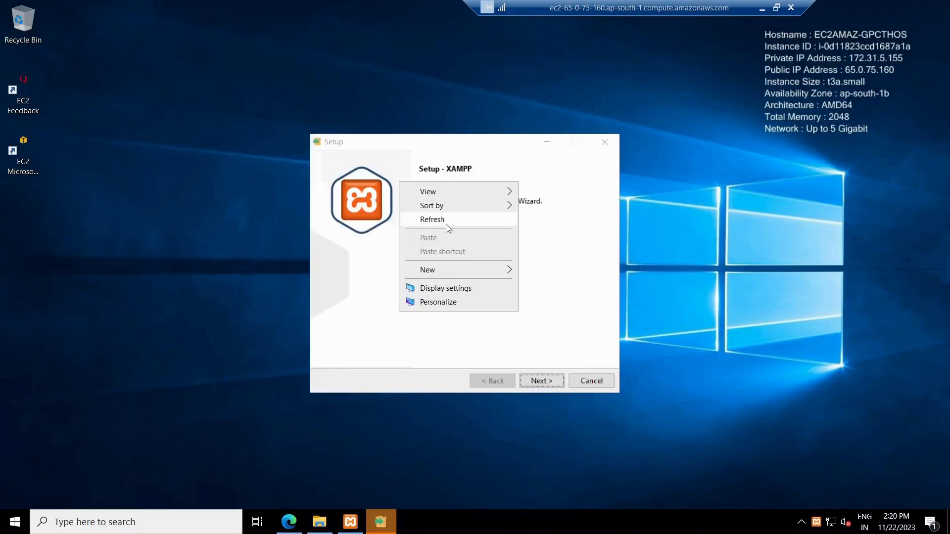
left_click(591, 380)
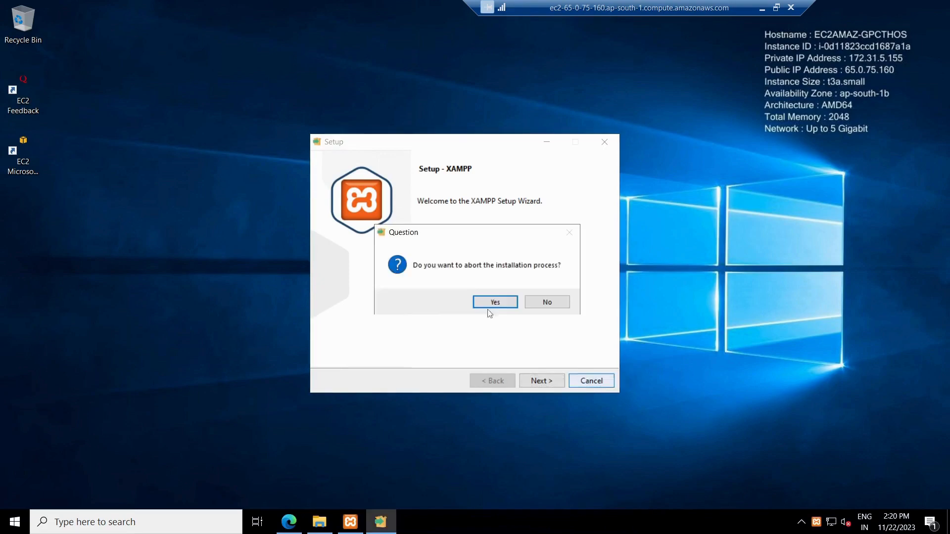
left_click(495, 302)
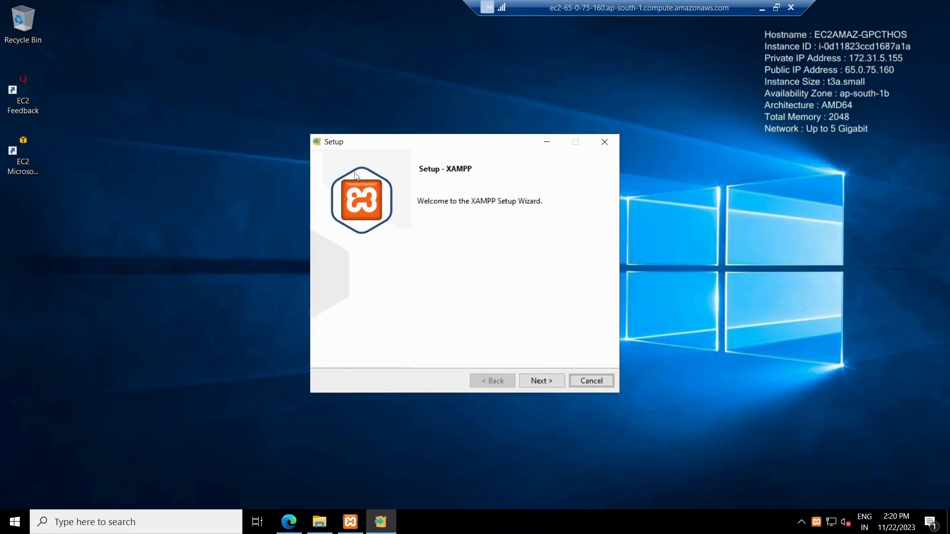
right_click(331, 150)
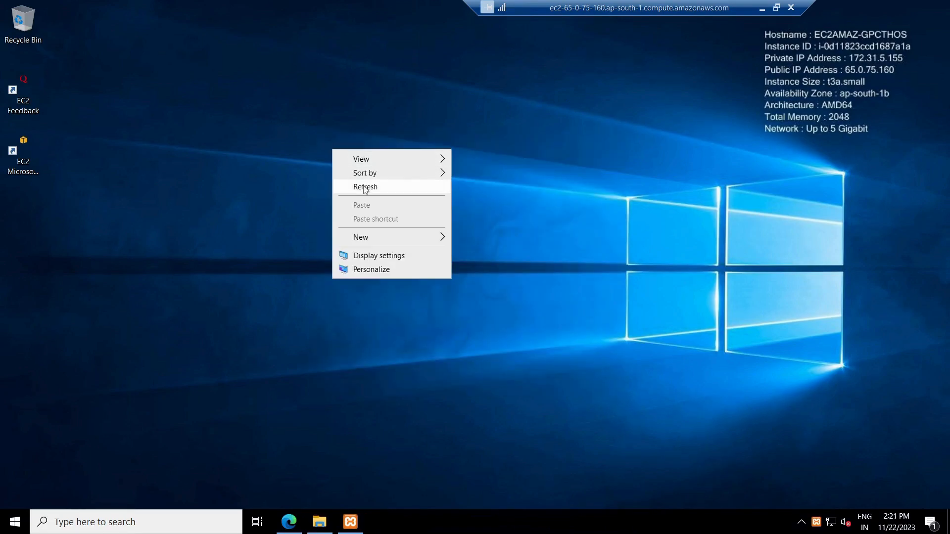
right_click(364, 187)
left_click(406, 232)
right_click(405, 230)
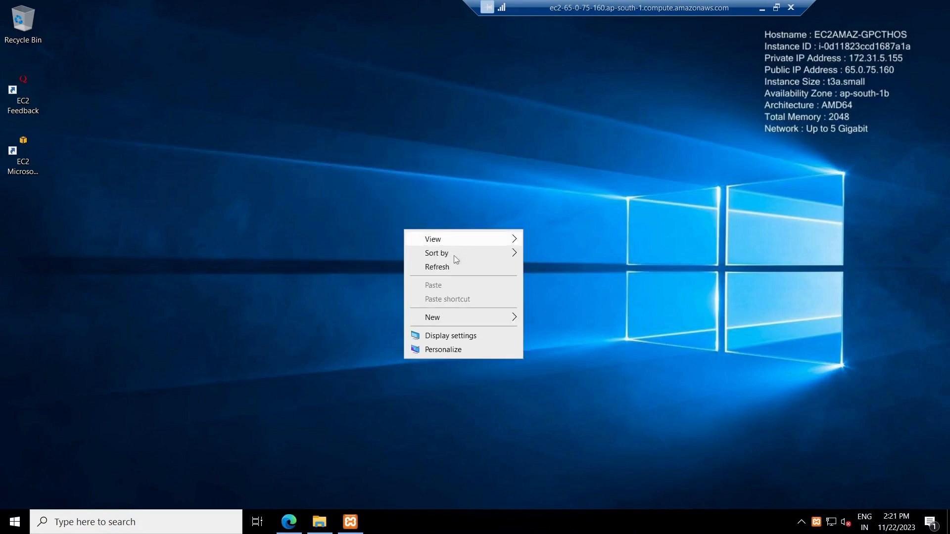
left_click(444, 268)
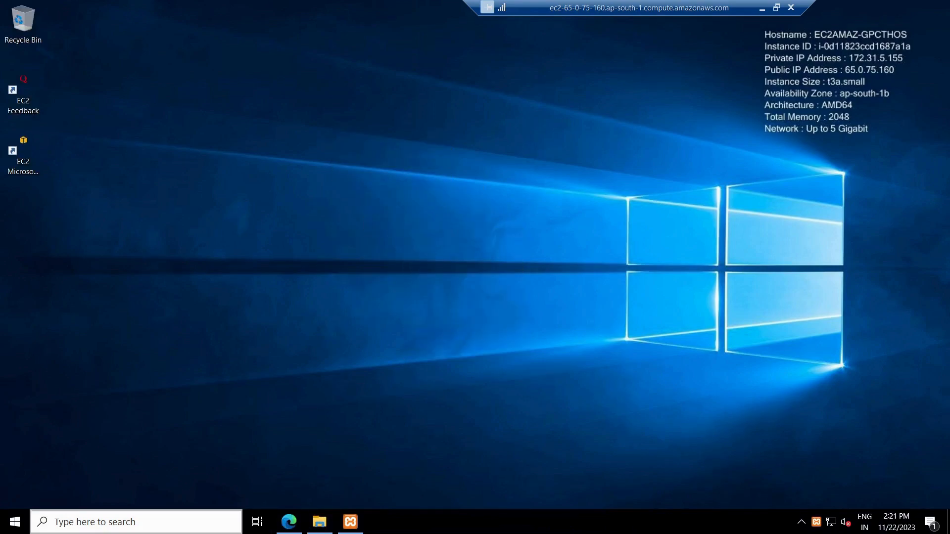
Find Notepad on the remote machine and open it with a blank document
left_click(179, 528)
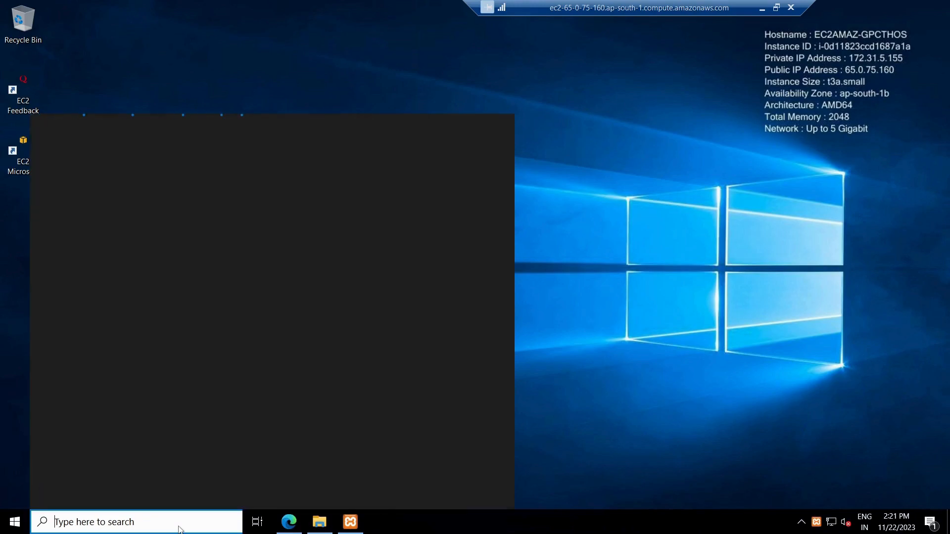
type("note")
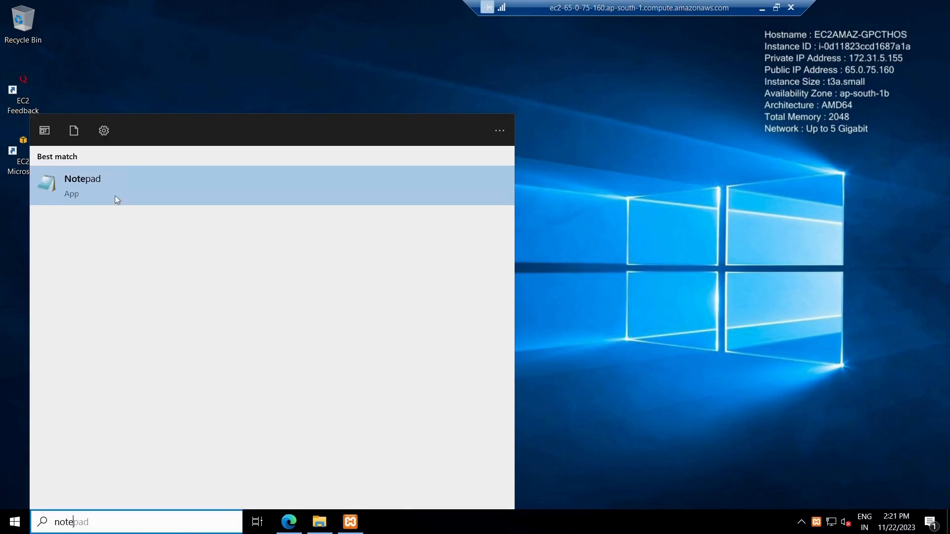
left_click(115, 193)
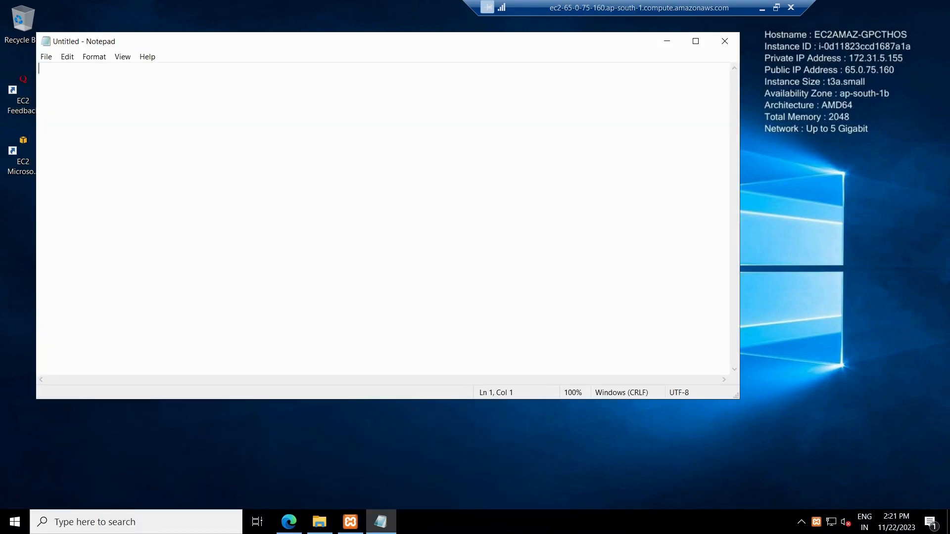
Write a PHP script enclosed in <?php and ?> that echoes "Welcome to our channel" and "Thank you for watching"
type("<?php  ")
type("echo")
type("\"\"")
key("Left")
type("Welcom")
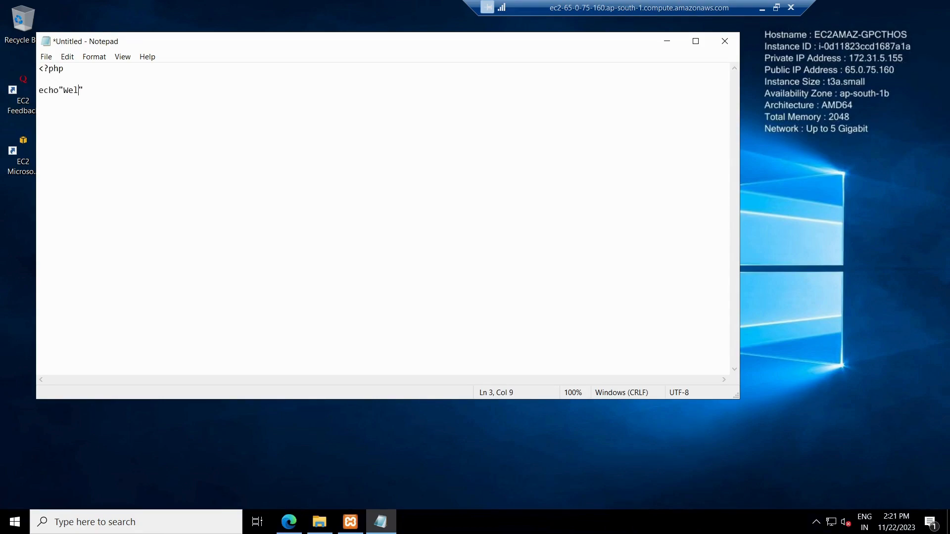
type("e to our channel\";")
key("Return")
type("echo \"Thank you for watching")
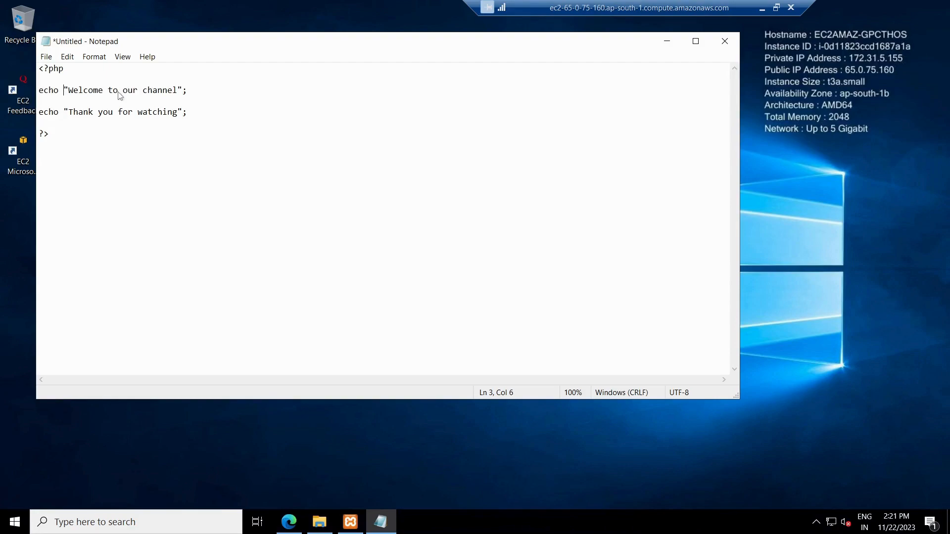
Save the script as demo.php in the Documents folder with the file type All Files
key("ctrl+s")
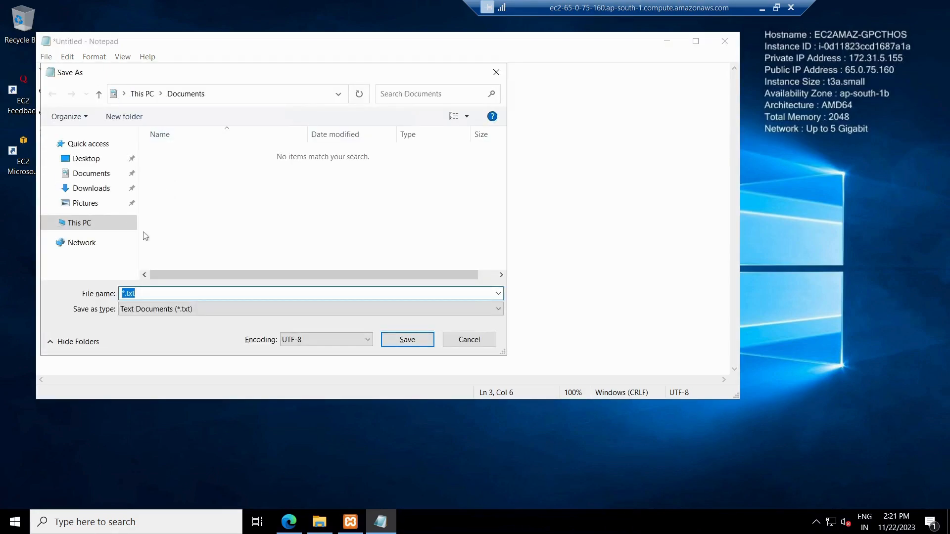
type("demo.ph")
left_click(163, 313)
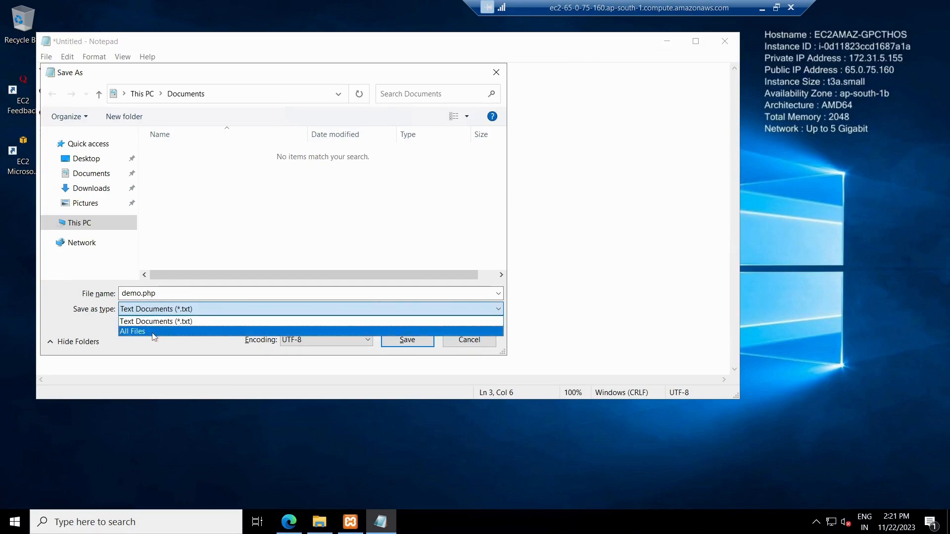
left_click(152, 332)
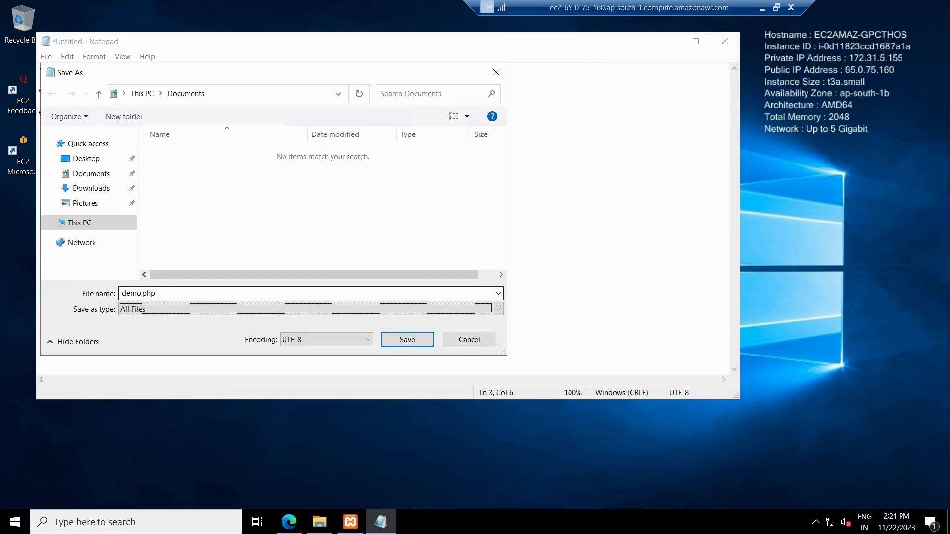
left_click(404, 337)
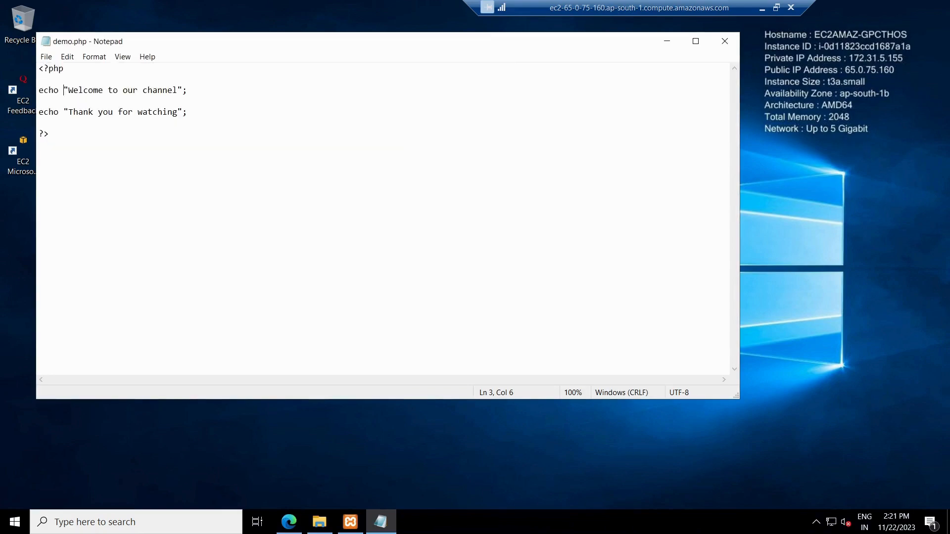
Minimize Notepad and copy demo.php from the Documents folder in File Explorer
left_click(667, 41)
left_click(320, 522)
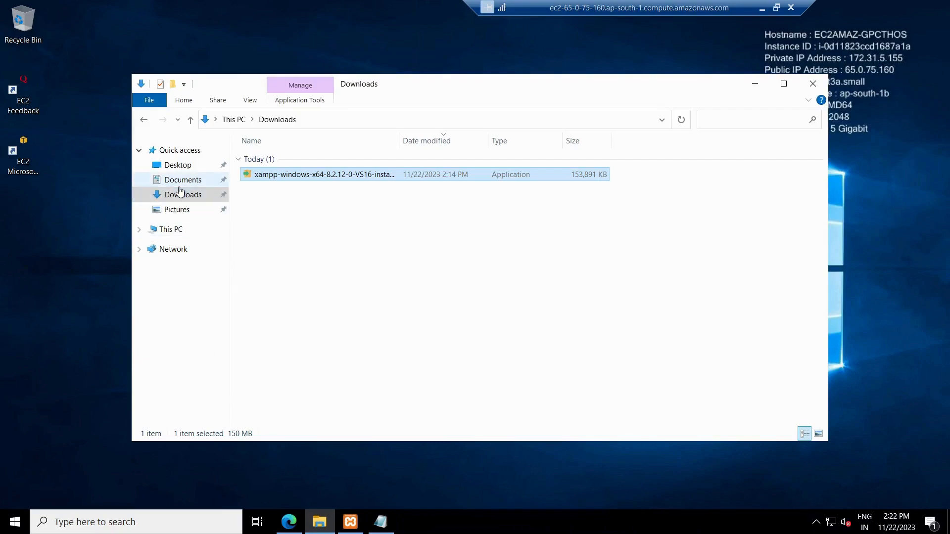
left_click(181, 183)
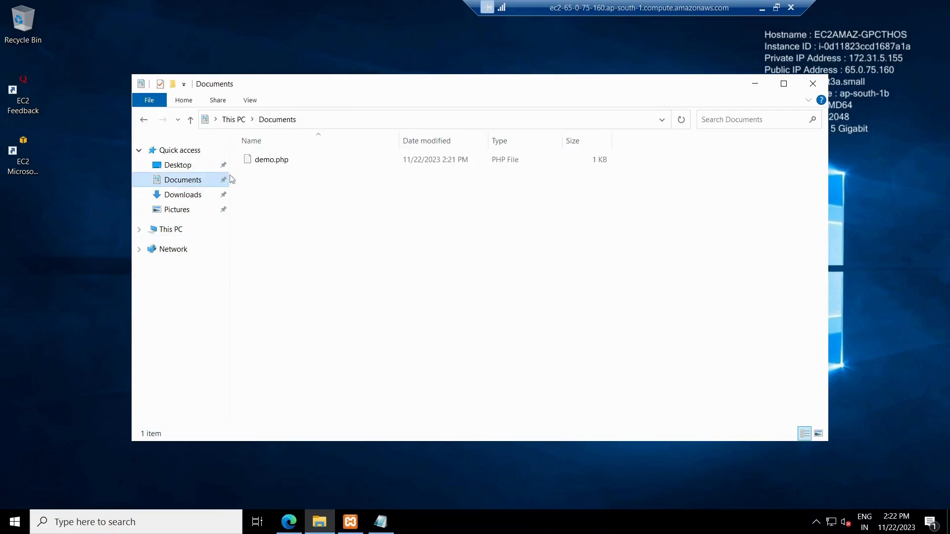
right_click(276, 165)
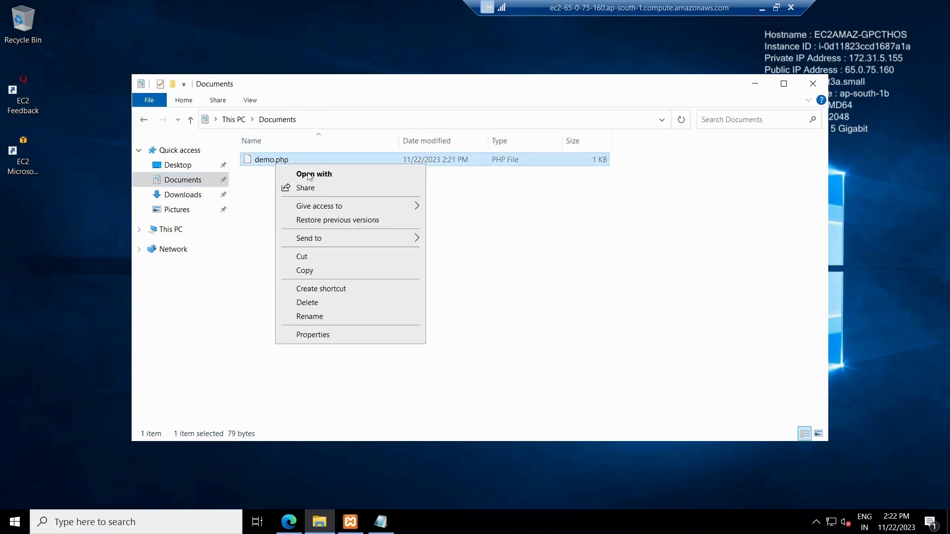
left_click(312, 273)
Paste the copied demo.php into C:\xampp\htdocs and minimize File Explorer
left_click(171, 234)
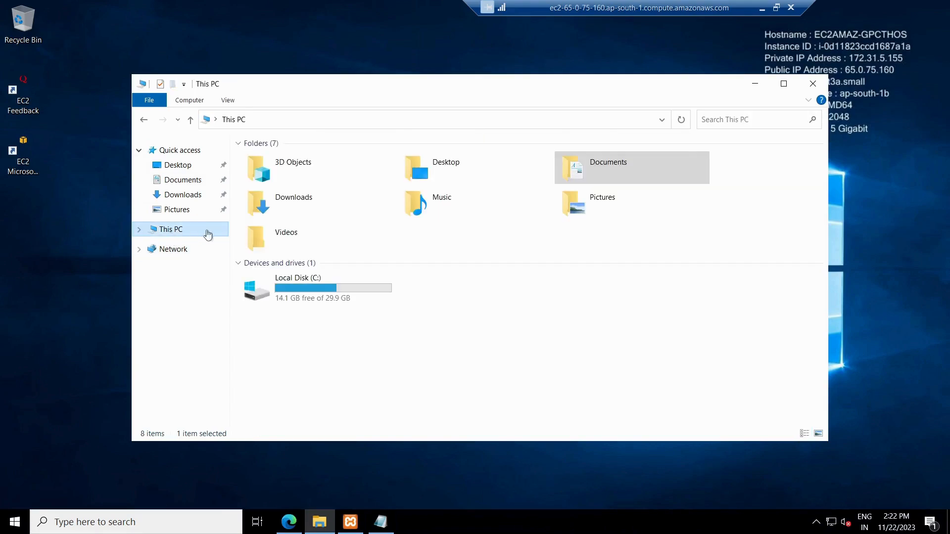
double_click(319, 287)
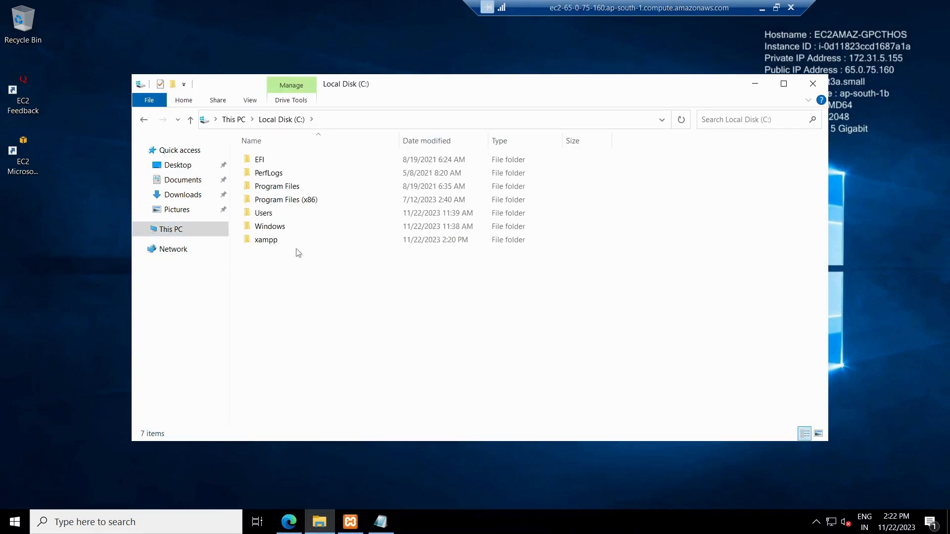
double_click(268, 242)
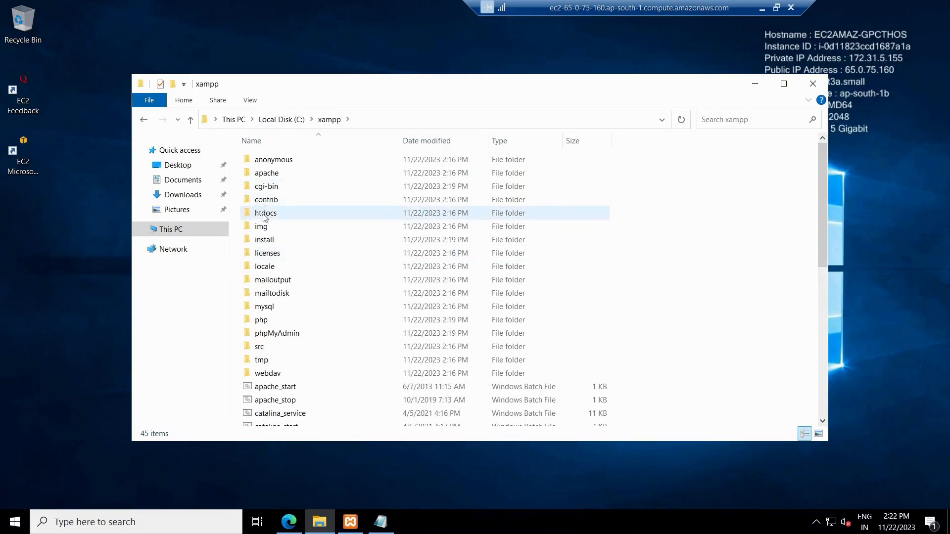
double_click(264, 213)
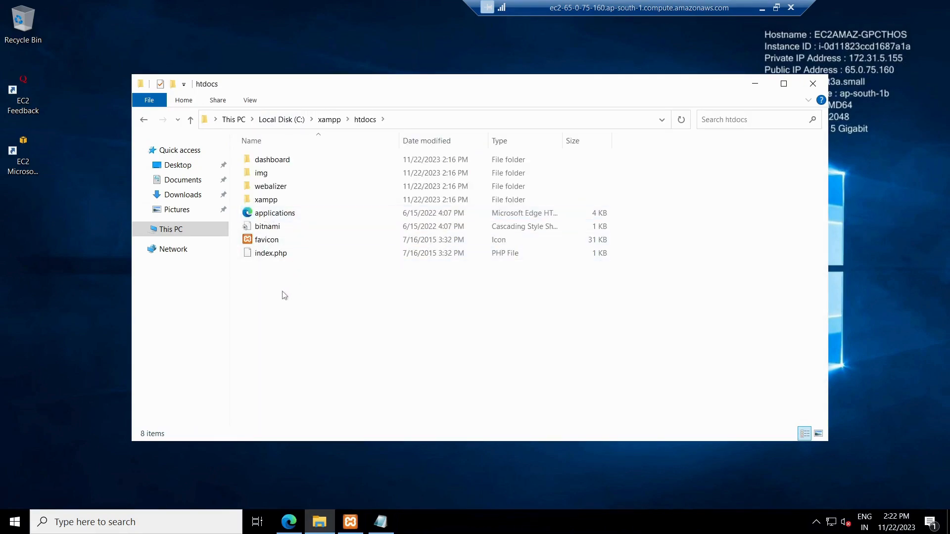
right_click(285, 295)
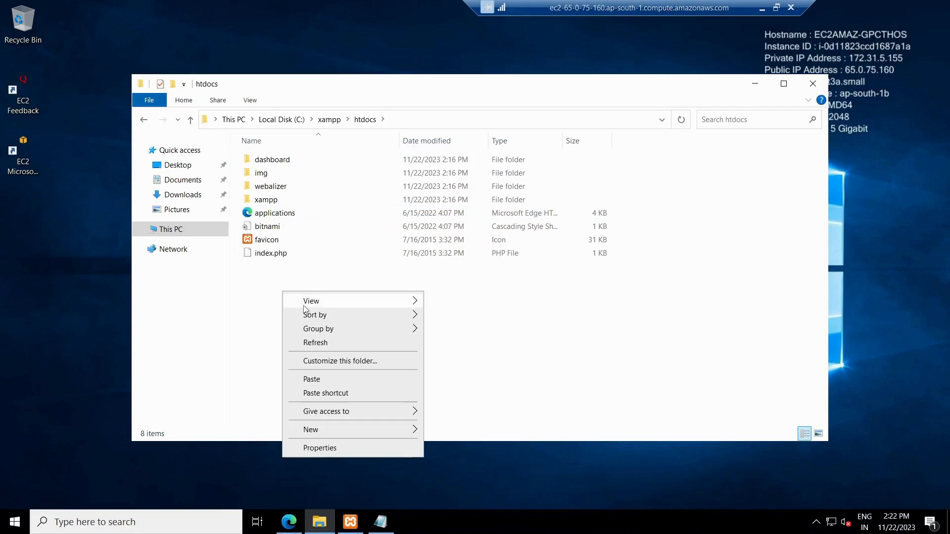
left_click(319, 379)
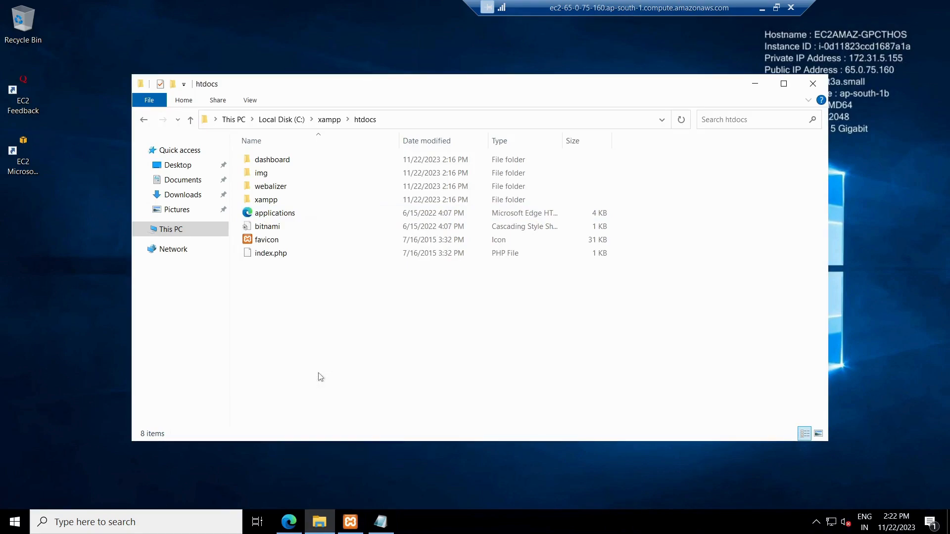
left_click(290, 318)
left_click(755, 83)
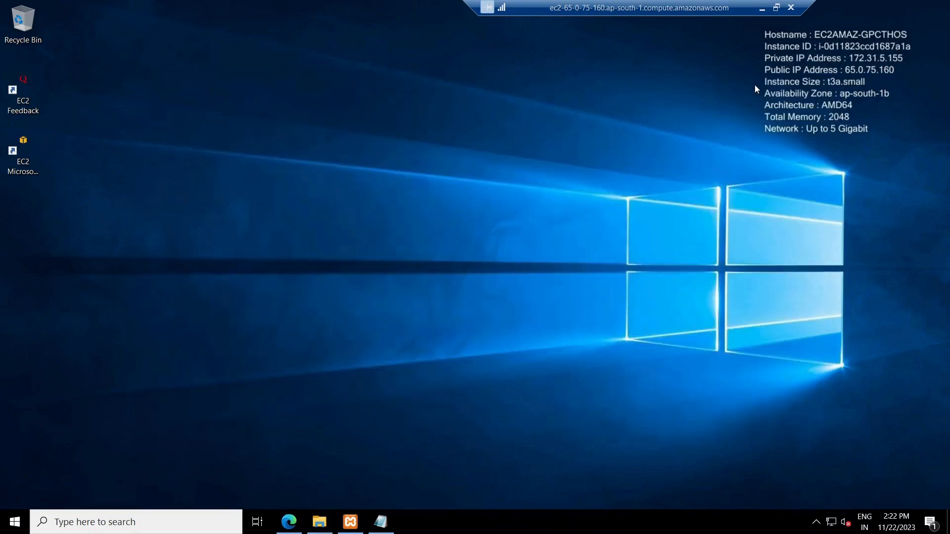
Switch to Microsoft Edge and open localhost/demo.php in a new tab to view the PHP page's output
left_click(289, 522)
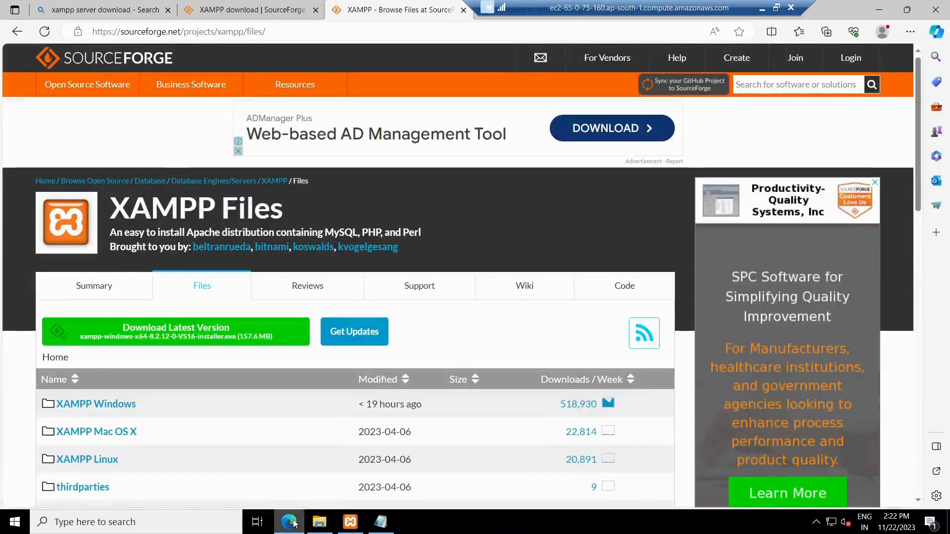
left_click_drag(554, 3, 266, 3)
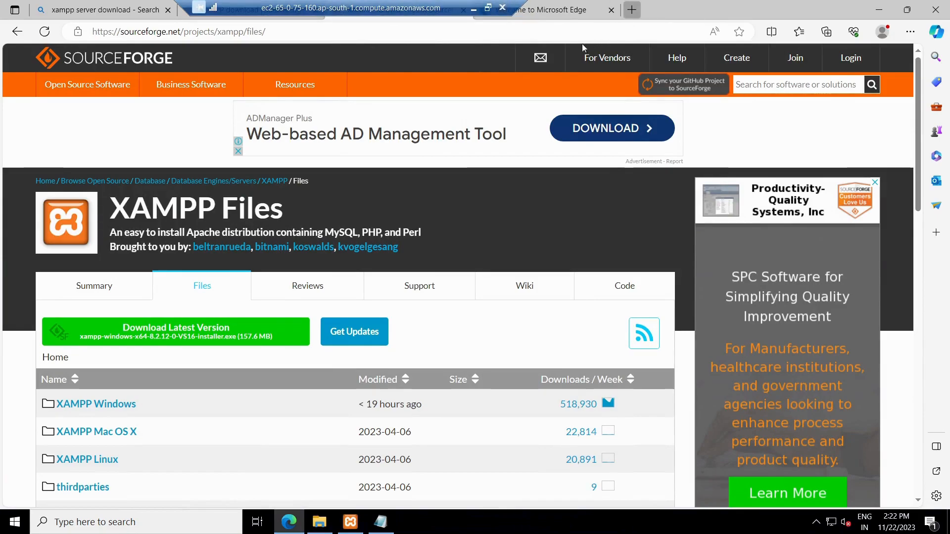
left_click(632, 9)
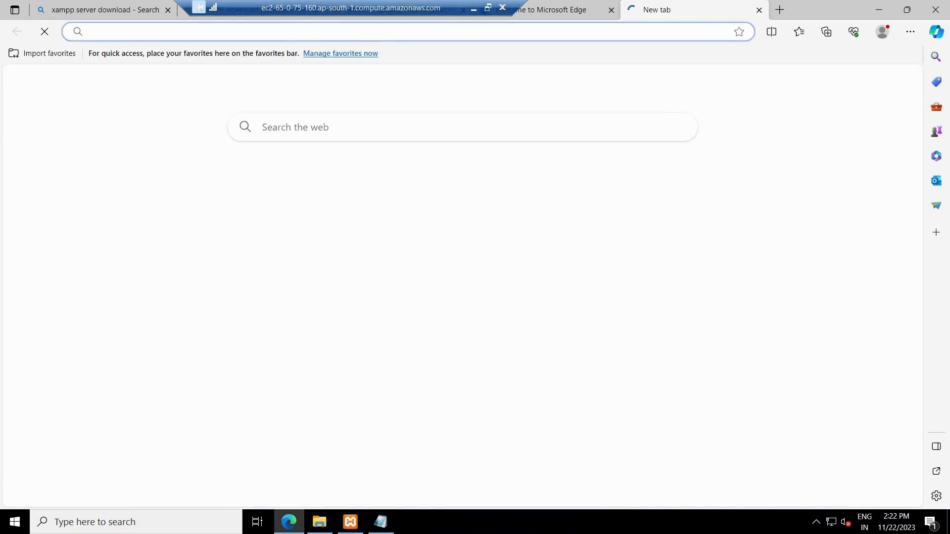
type("localhost/")
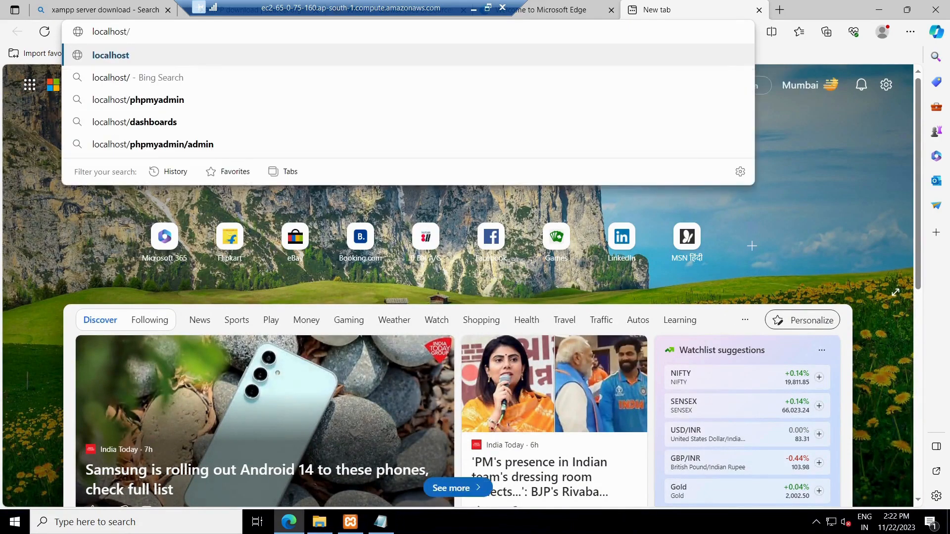
type("demo.php")
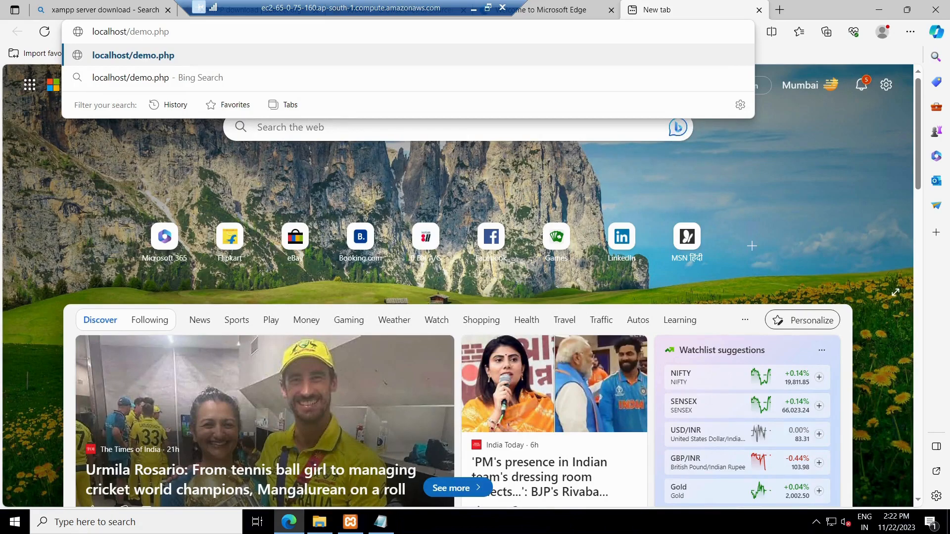
key("Return")
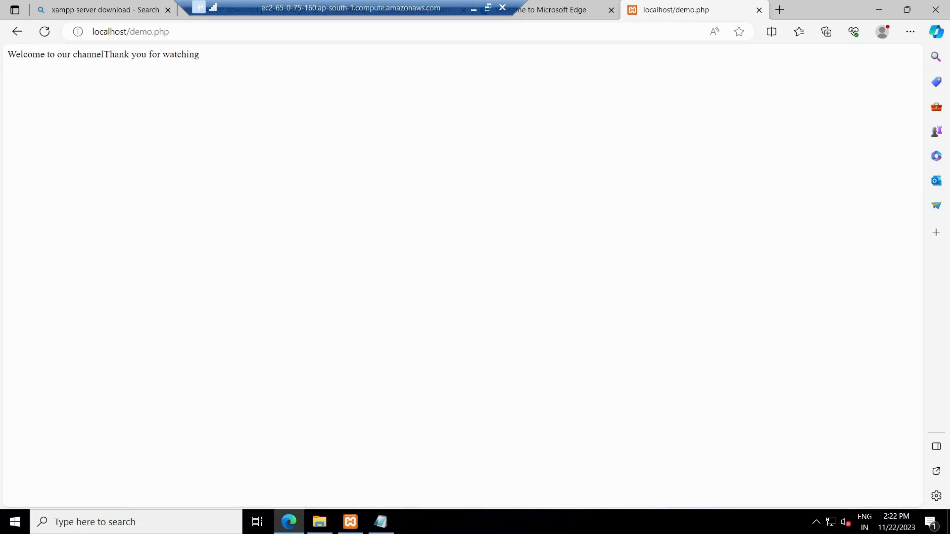
left_click_drag(104, 54, 3, 56)
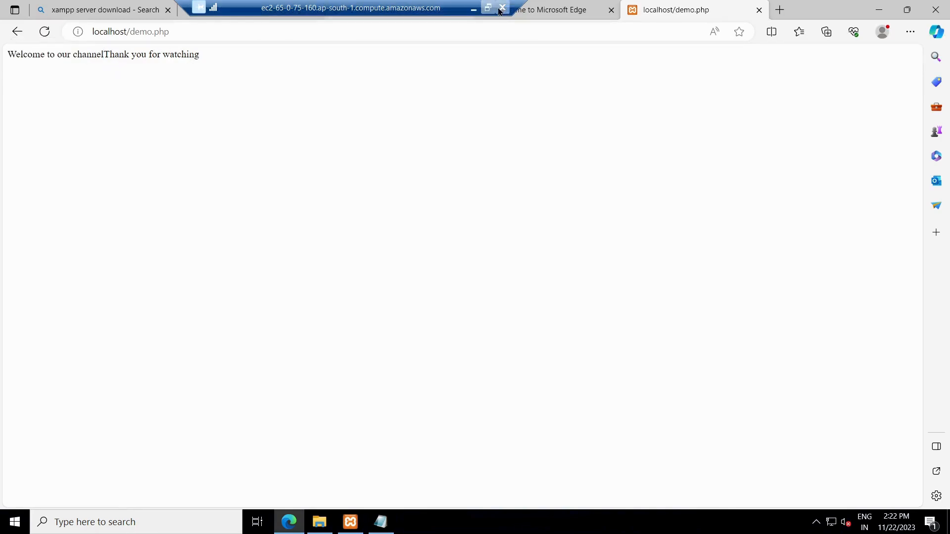
left_click(778, 12)
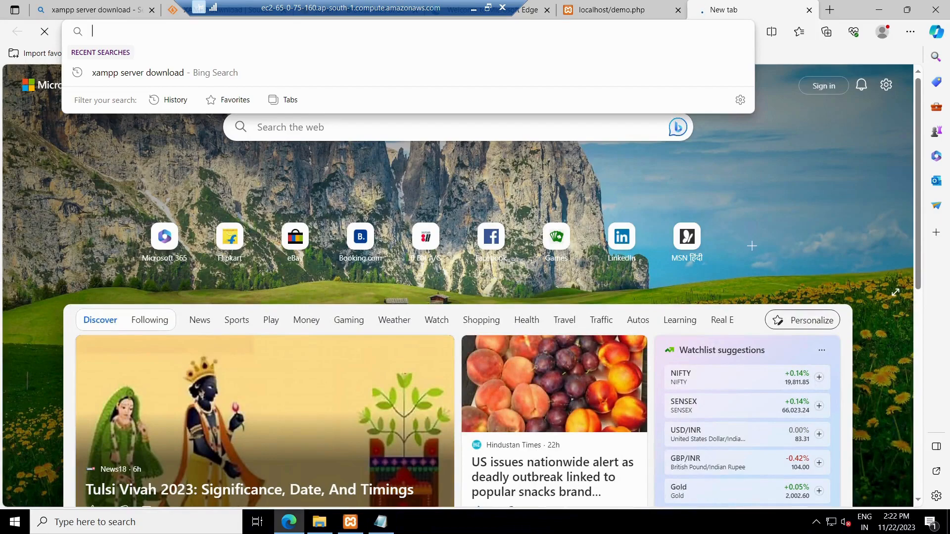
type("127.0.01/")
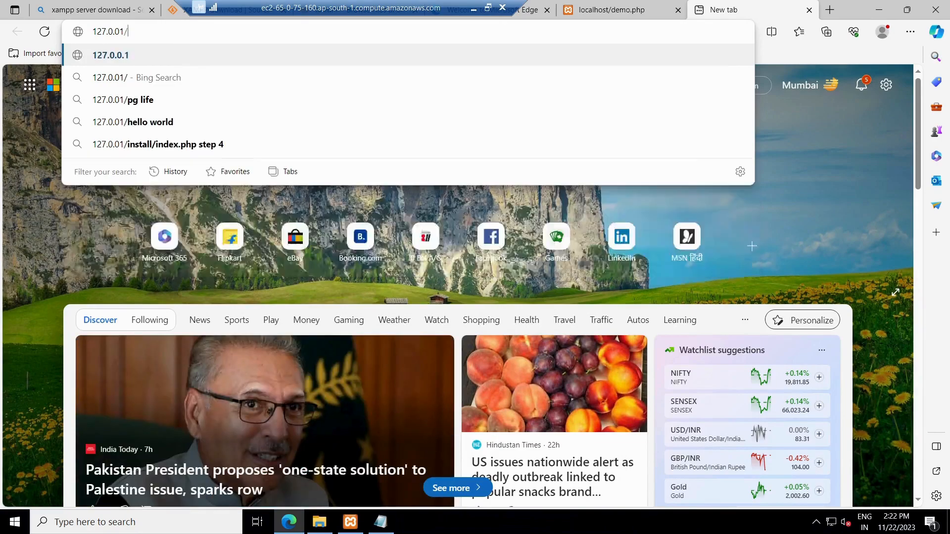
type("demo.p")
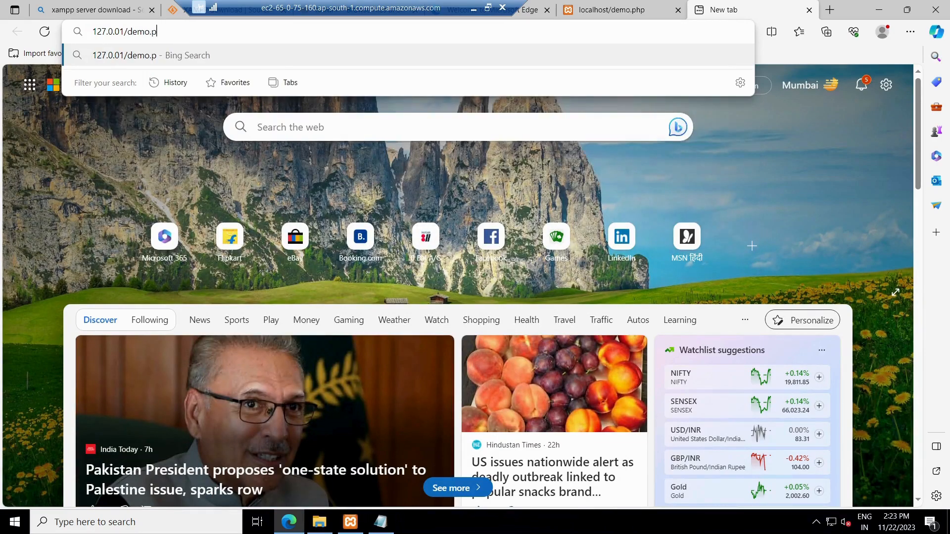
type("hp")
key("Return")
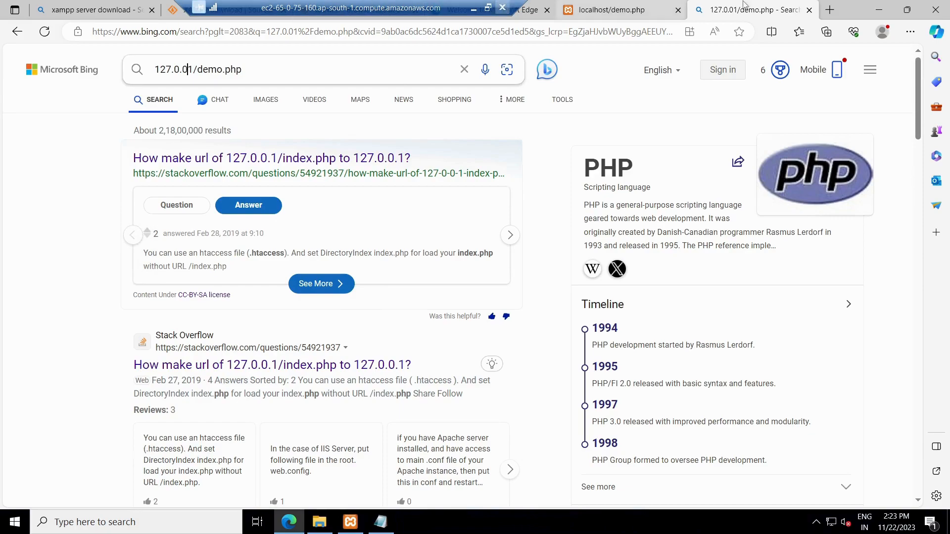
left_click(190, 70)
left_click(810, 10)
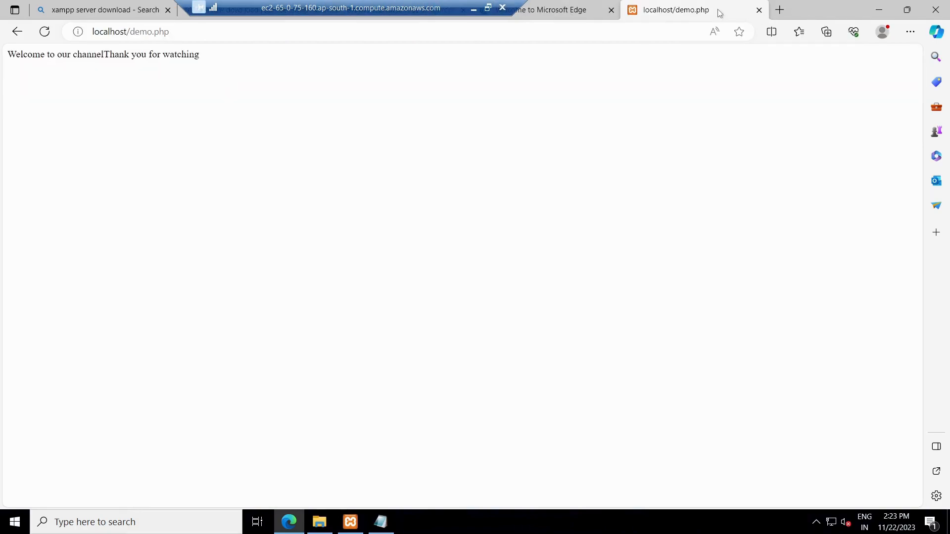
Load 127.0.0.1/demo.php in a new tab and compare its output with the localhost page
left_click(781, 11)
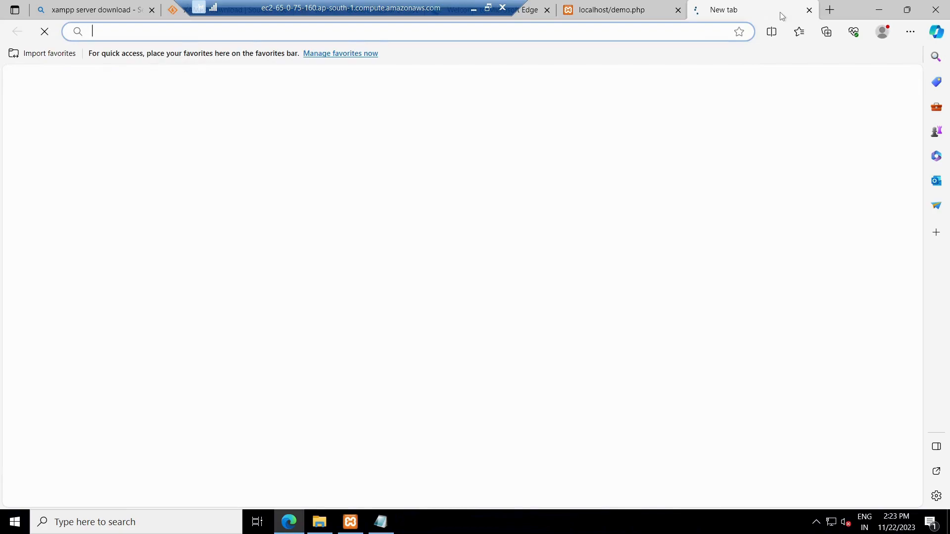
type("127.0.0.1")
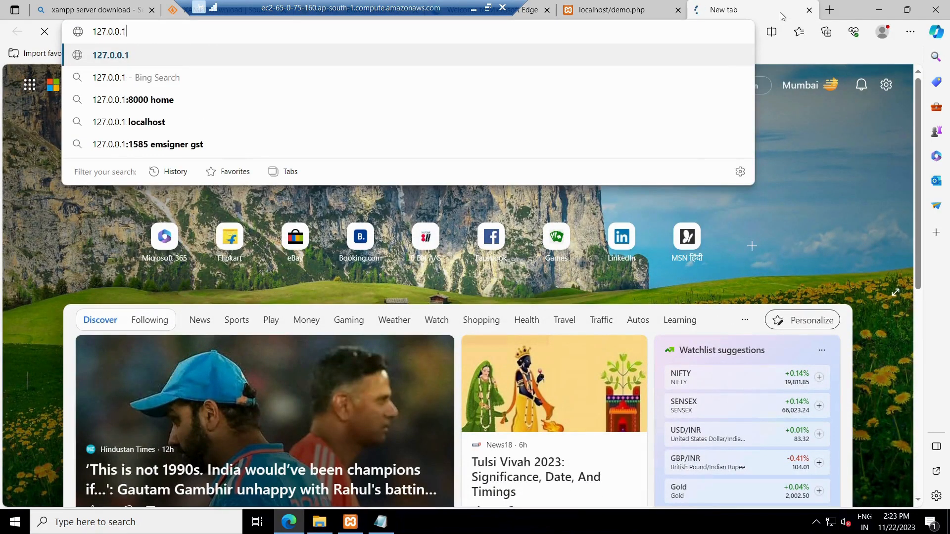
type("/demo.php")
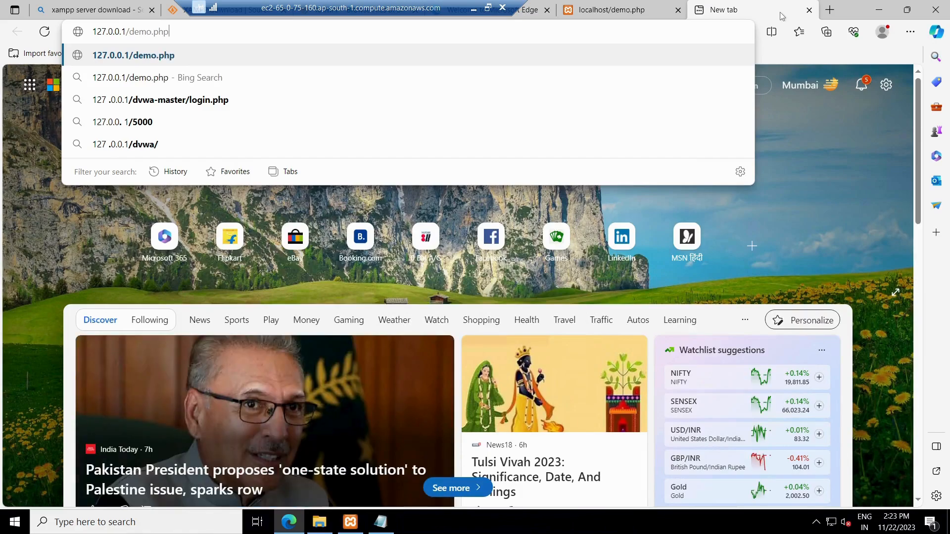
key("Return")
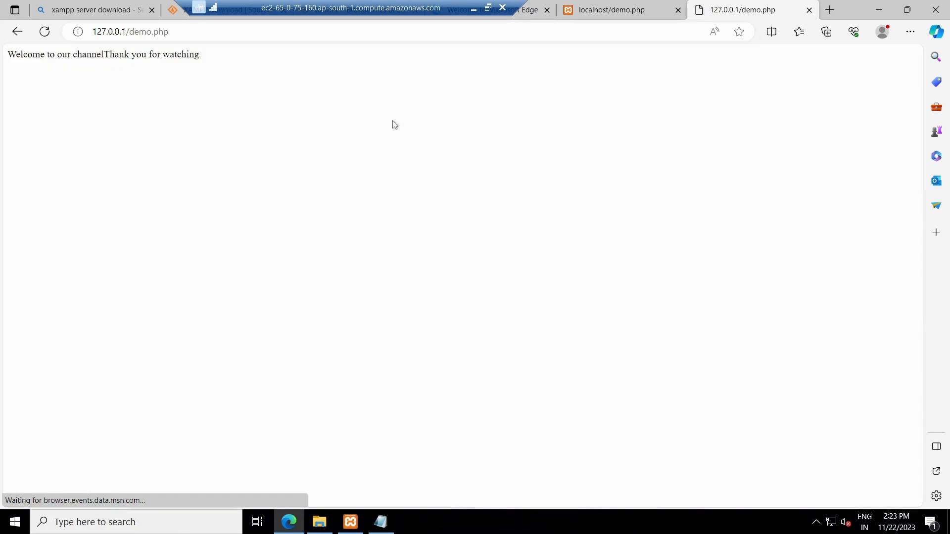
left_click_drag(103, 54, 4, 53)
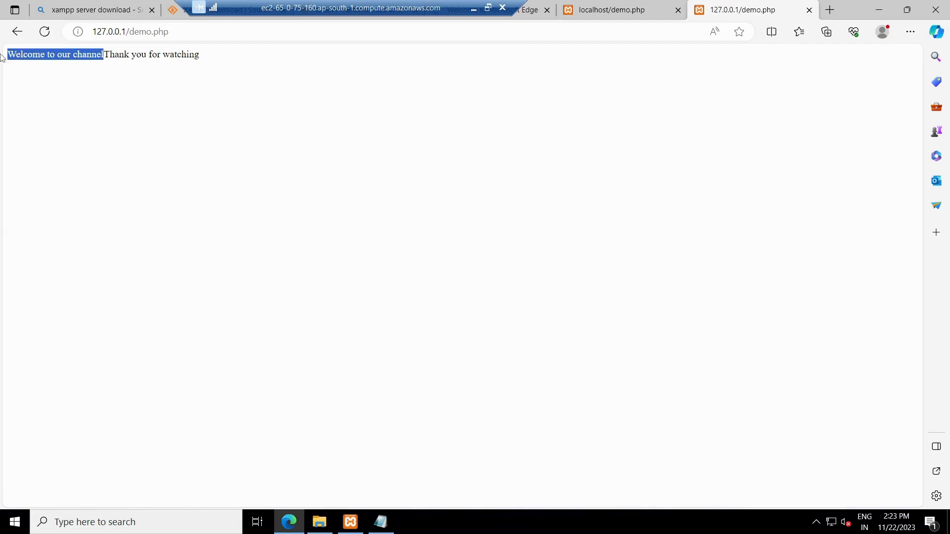
left_click(601, 5)
left_click(733, 6)
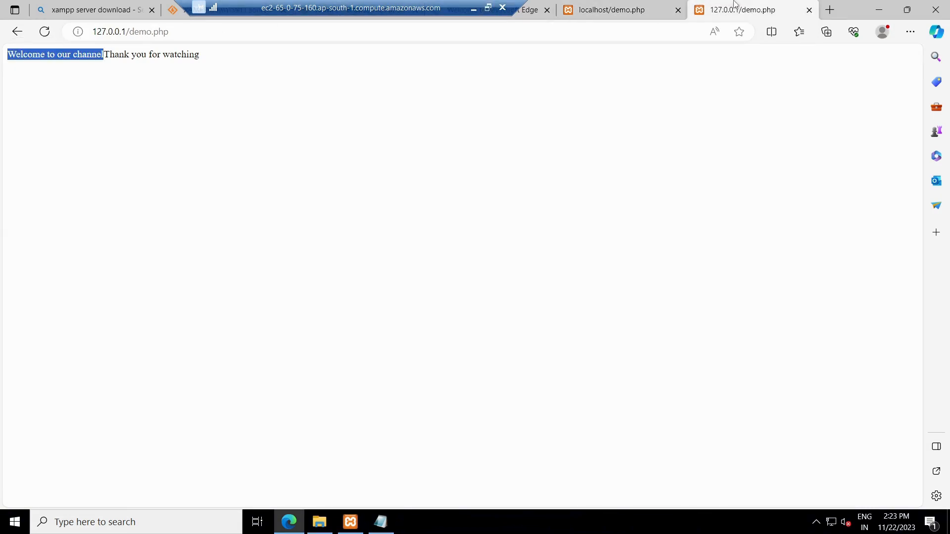
Load demo.php through the IPv6 loopback address [::1]/demo.php in another new tab and check its welcome text
left_click(828, 11)
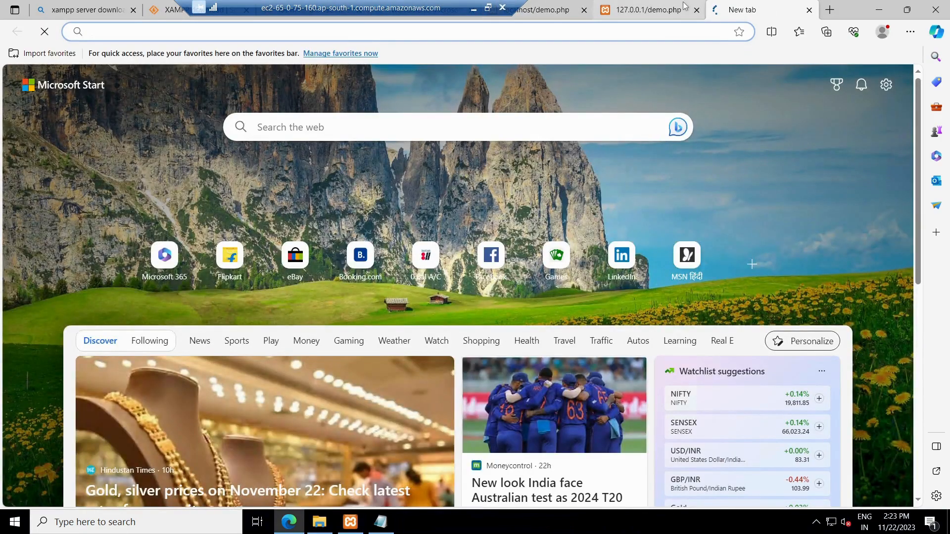
left_click(685, 6)
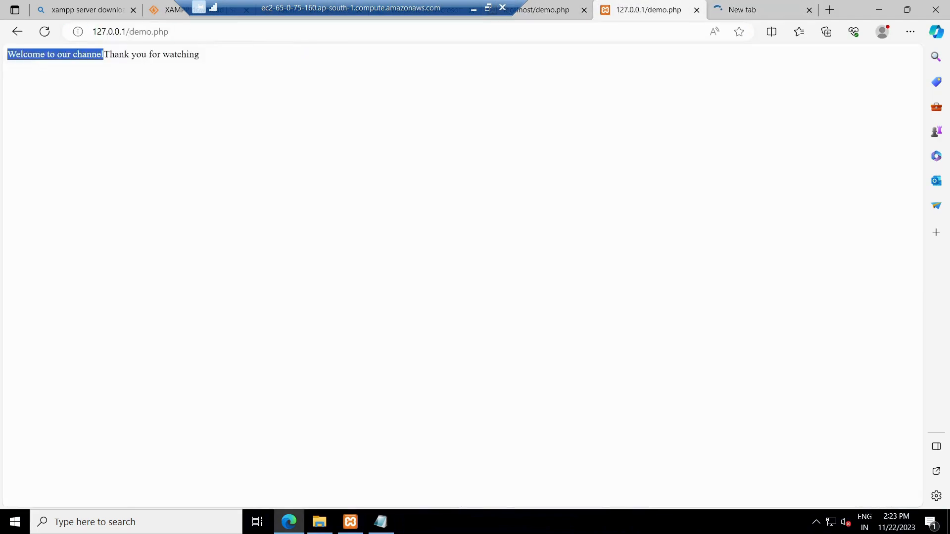
left_click(715, 11)
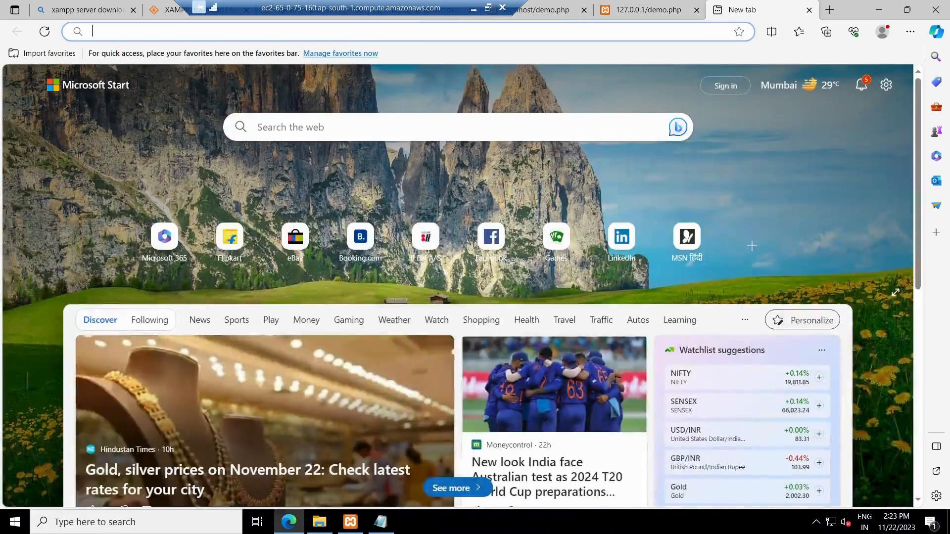
left_click(424, 35)
type("[]")
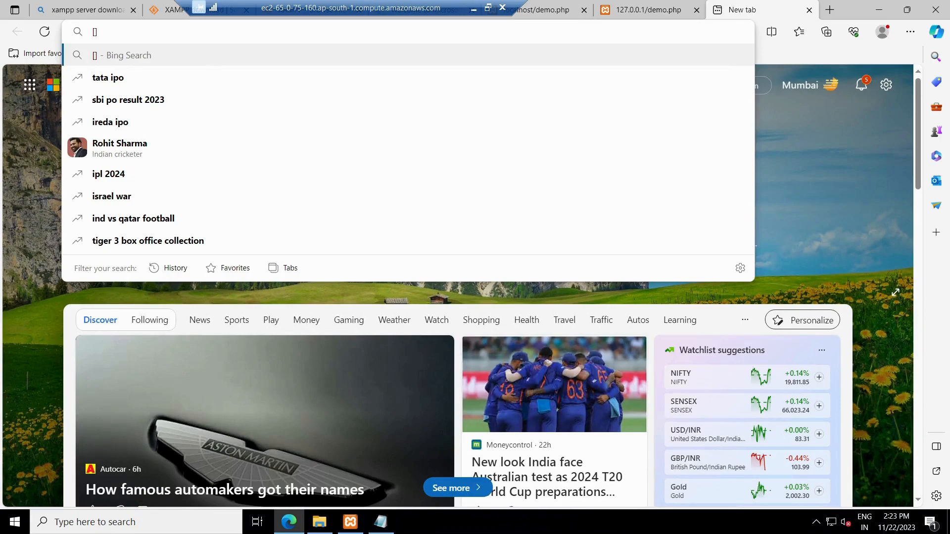
key("Left")
type(":")
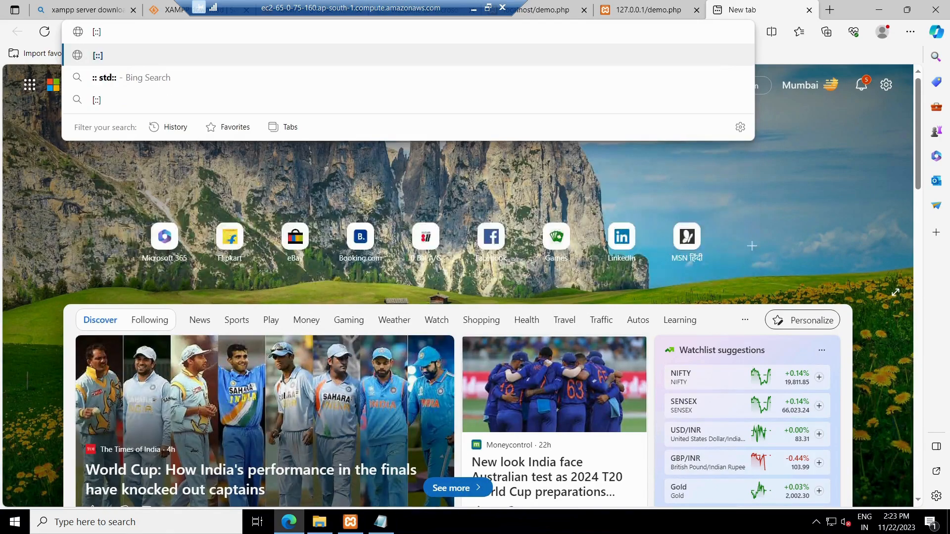
type(":1")
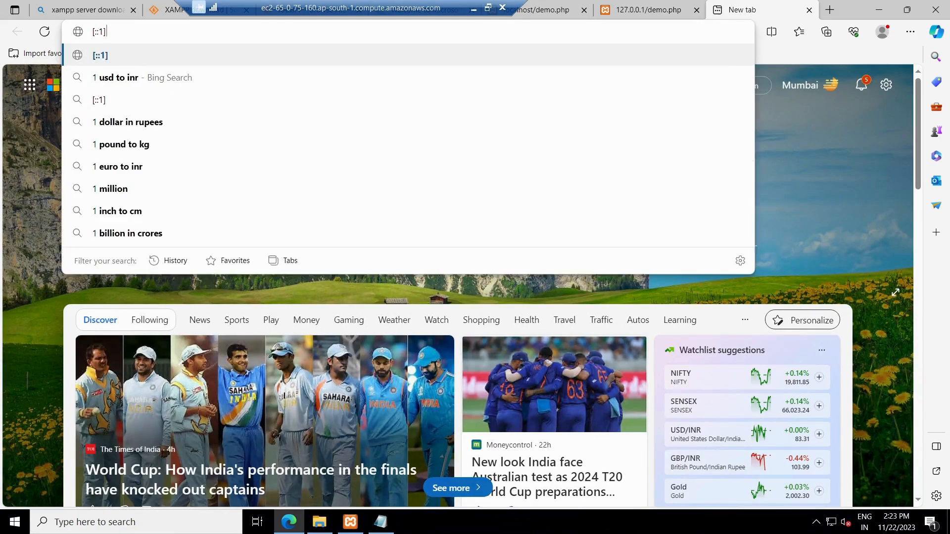
key("Right")
type("/de")
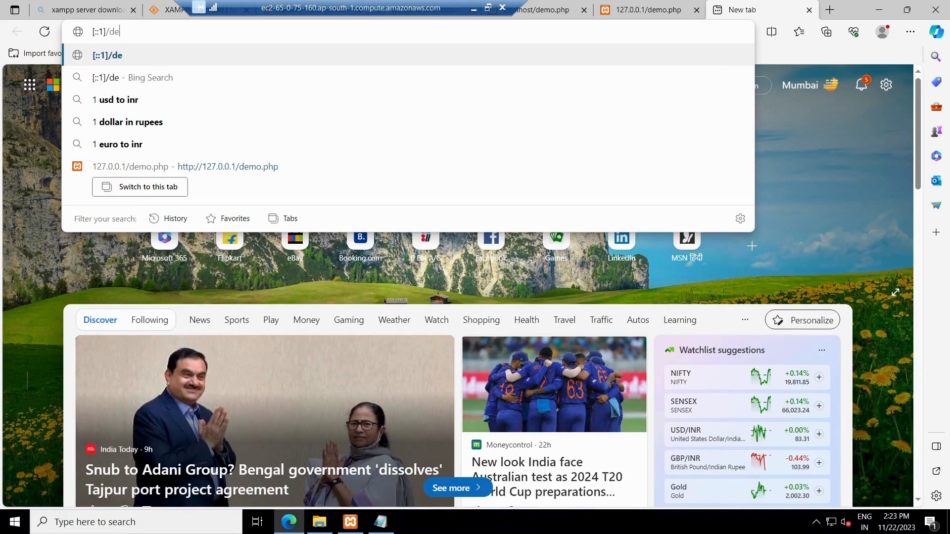
type("mo.php")
key("Return")
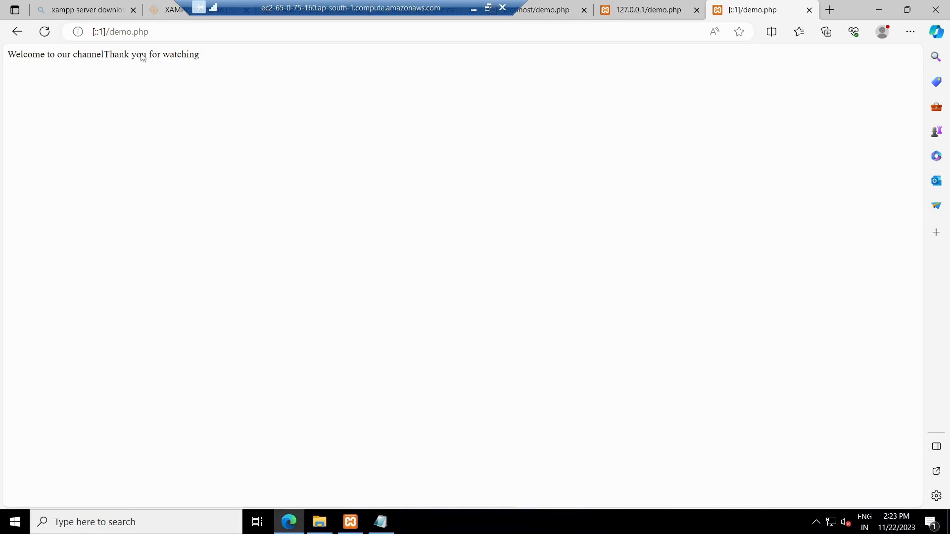
left_click_drag(103, 54, 8, 54)
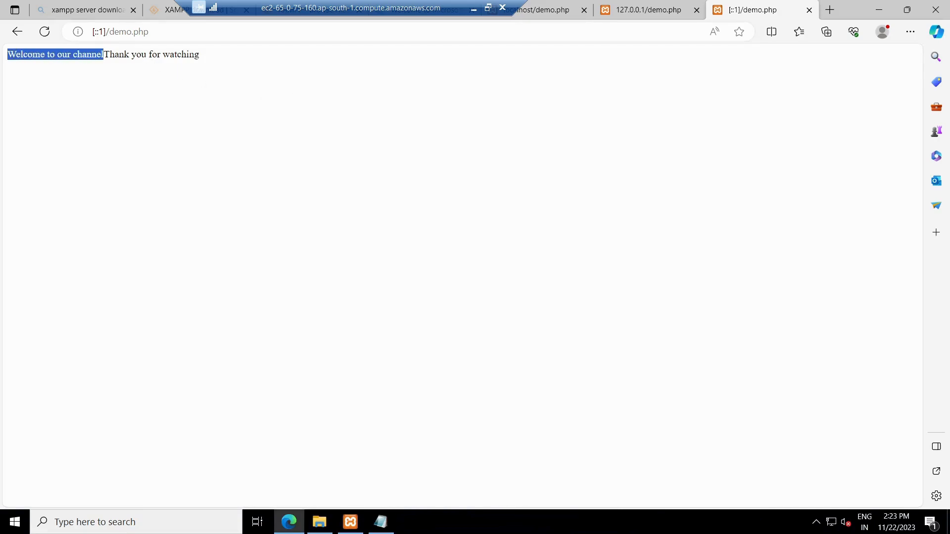
left_click(221, 83)
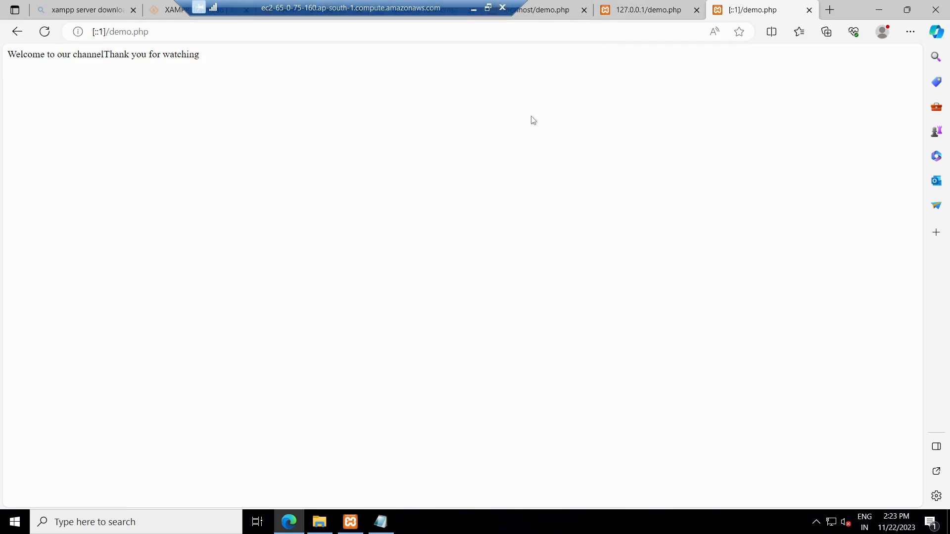
Check the instance's private IP on the desktop, load 172.31.5.155/demo.php in a new Edge tab and check its welcome text
left_click(878, 10)
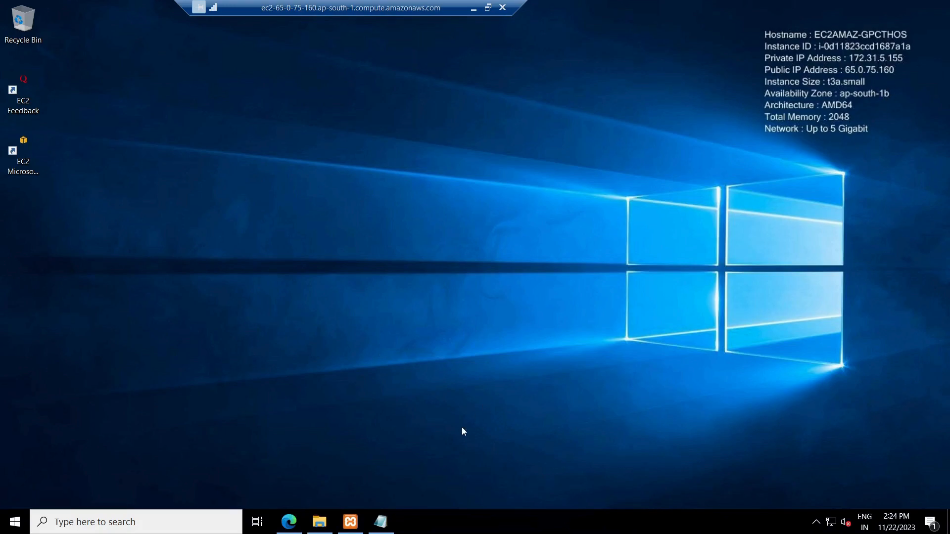
left_click(280, 529)
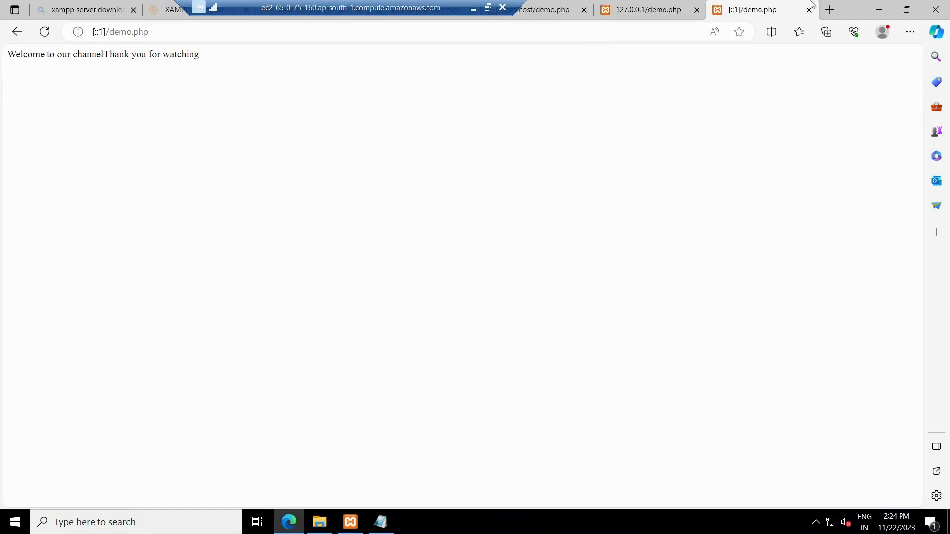
left_click(829, 9)
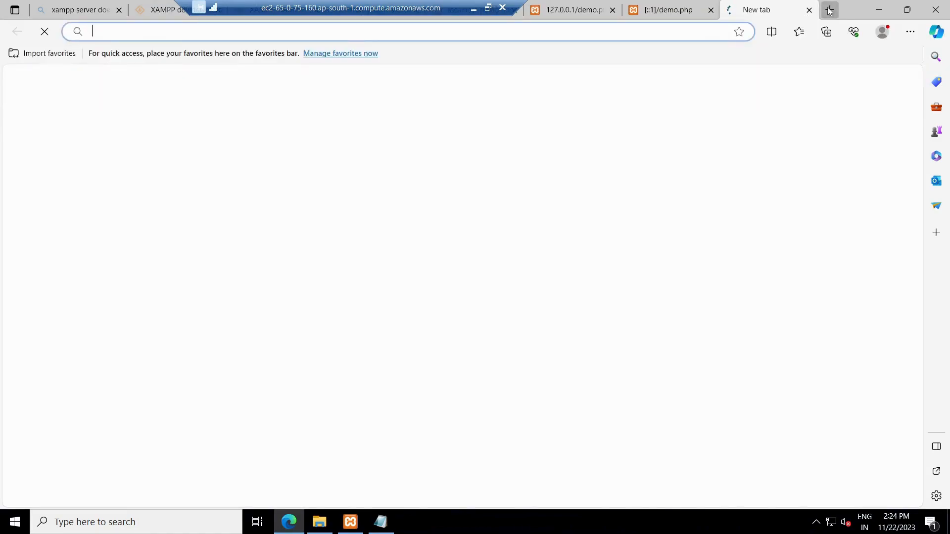
type("17")
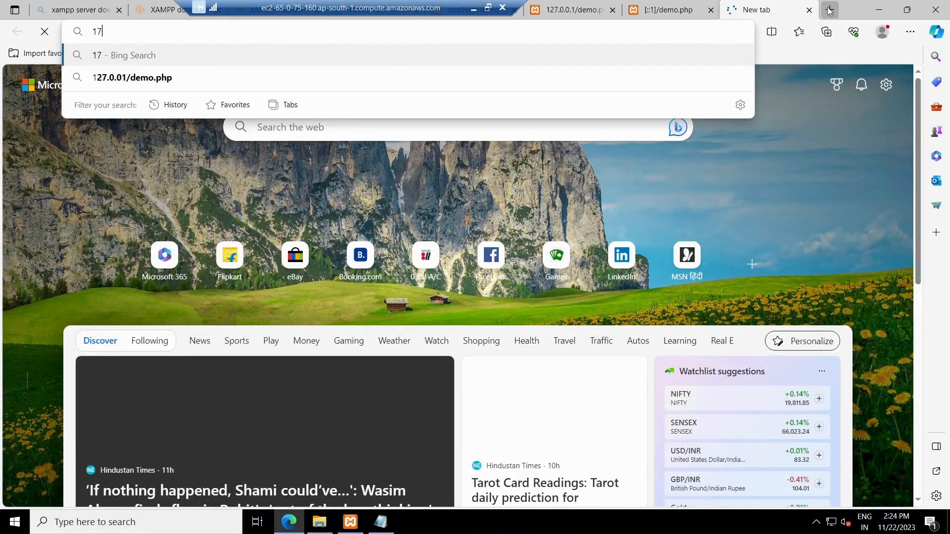
type("2.")
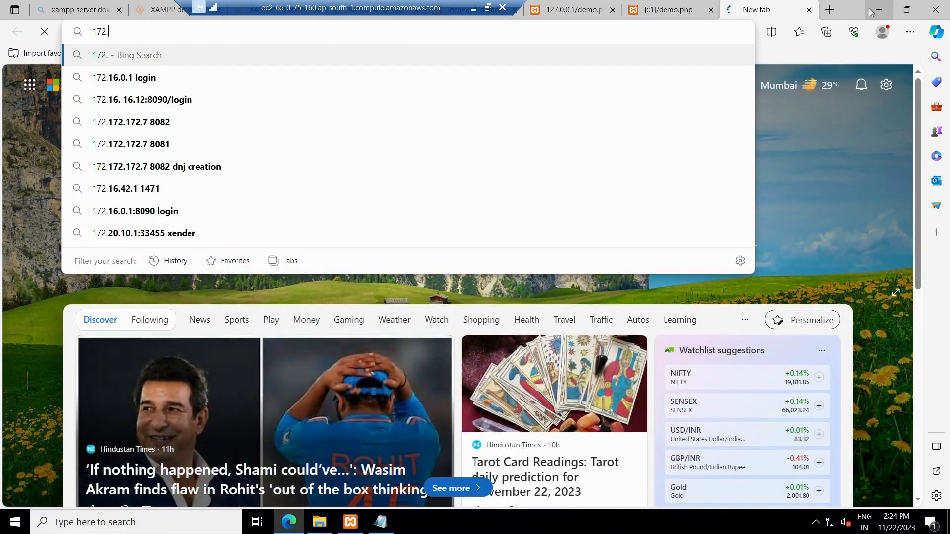
left_click(874, 10)
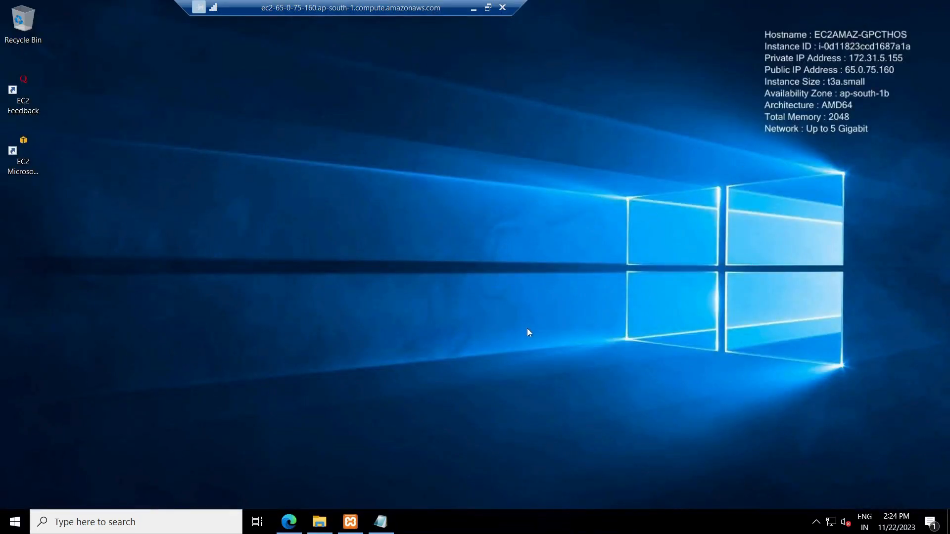
left_click(289, 522)
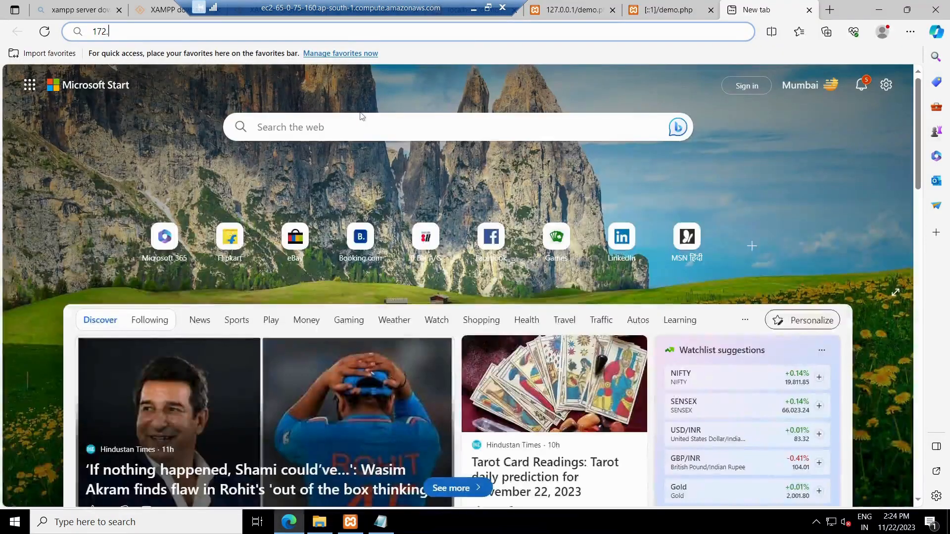
type("31.5.155")
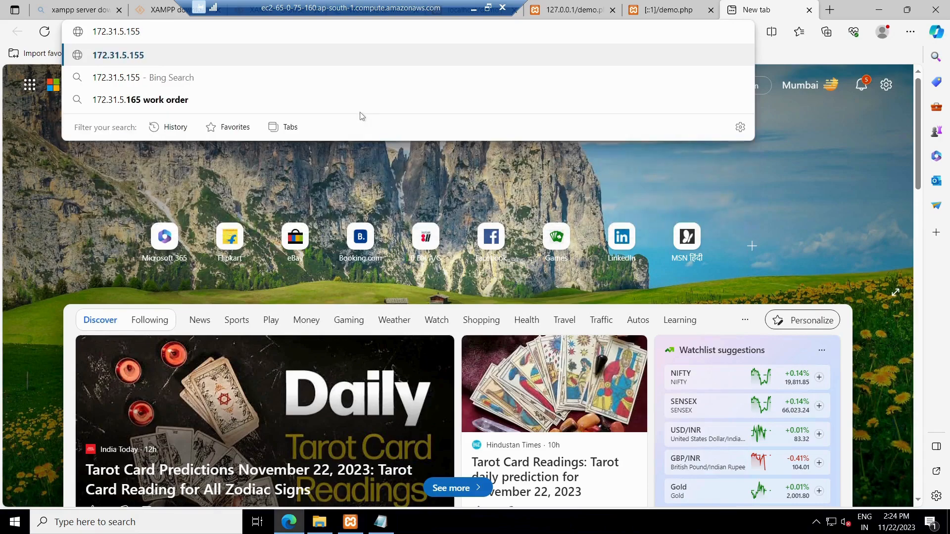
type("/demo.php")
key("Return")
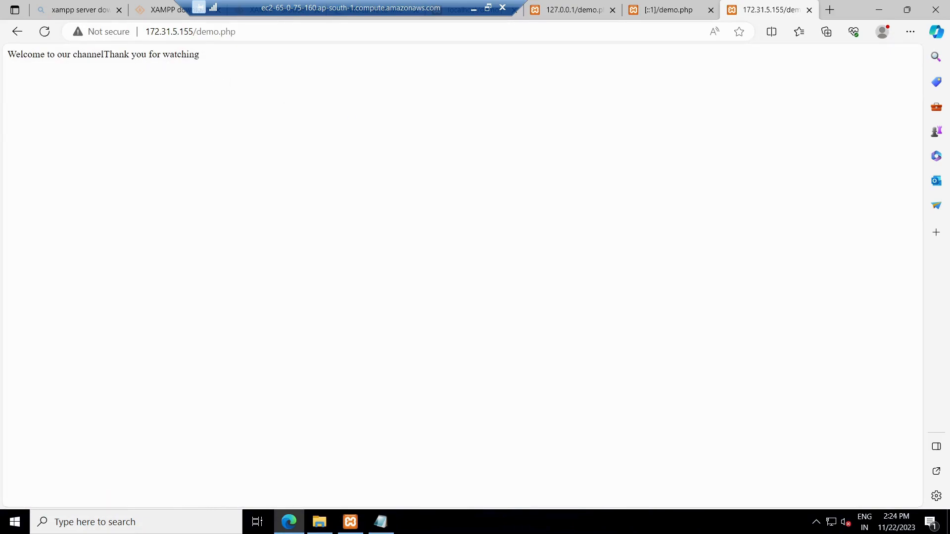
left_click_drag(104, 55, 6, 58)
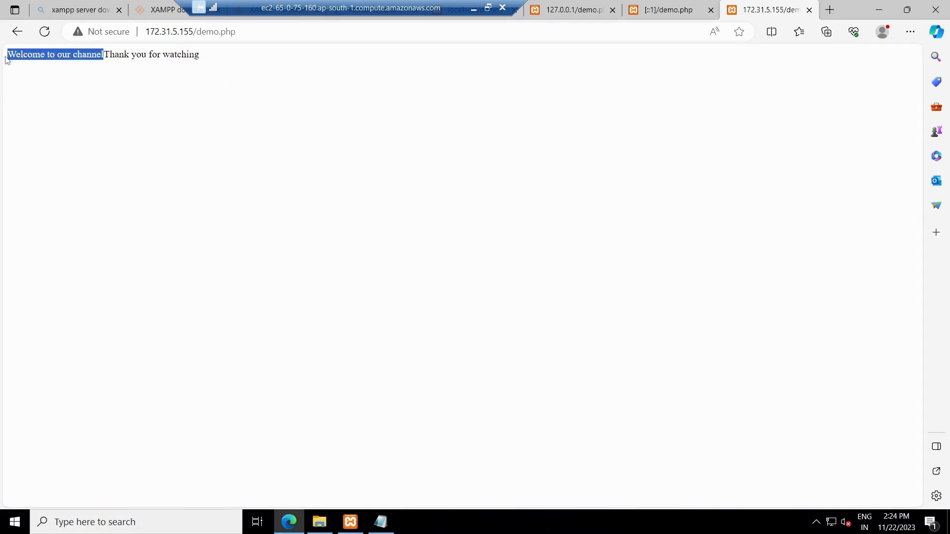
left_click(166, 60)
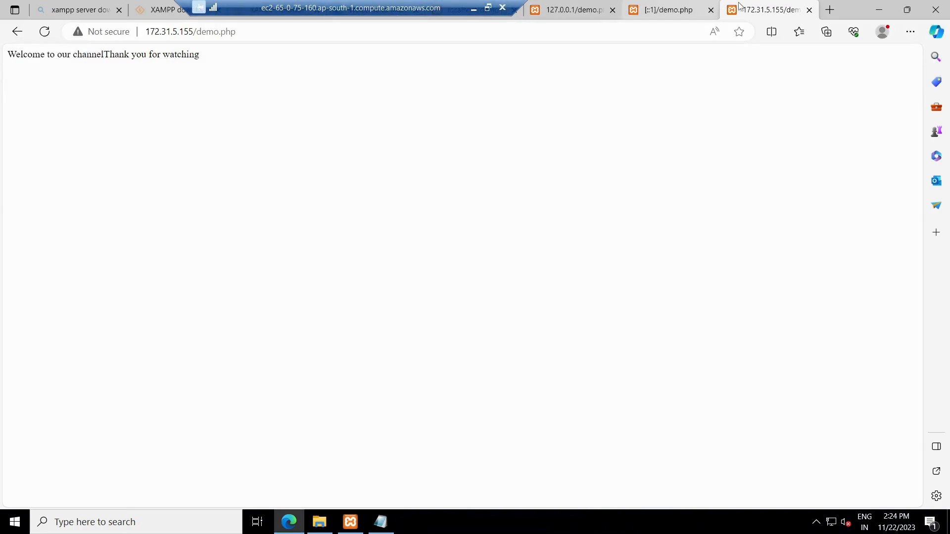
Check the instance's public IP on the desktop and try to load 65.0.75.160/demo.php in a new Edge tab
left_click(876, 10)
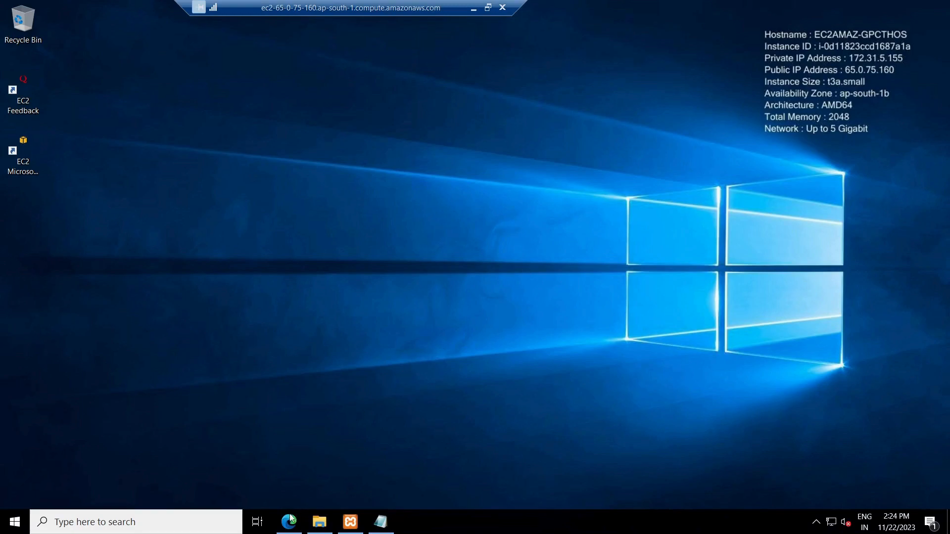
mouse_move(288, 524)
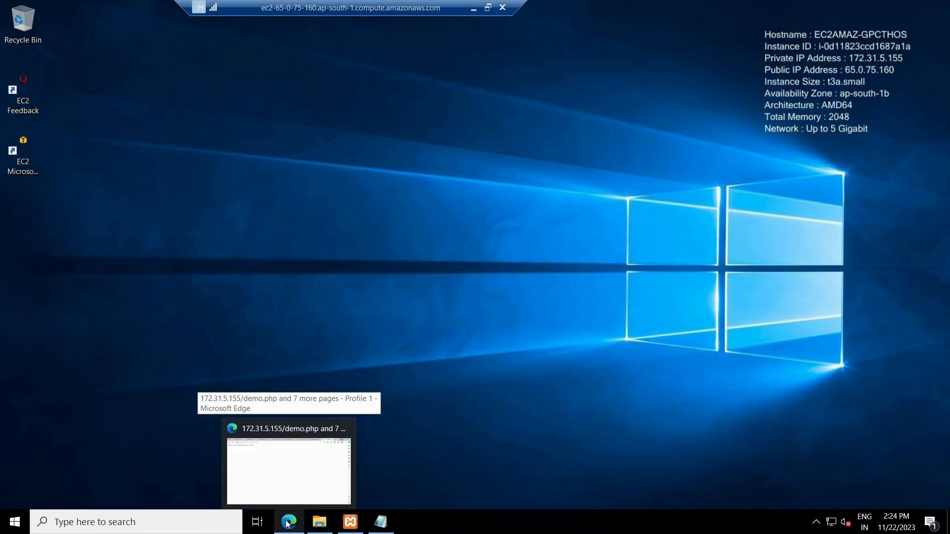
left_click(288, 524)
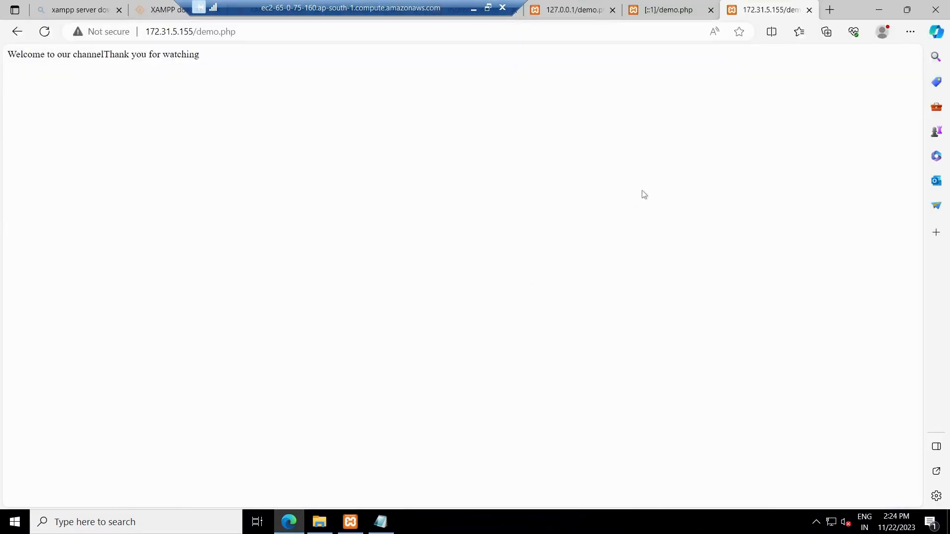
left_click(831, 11)
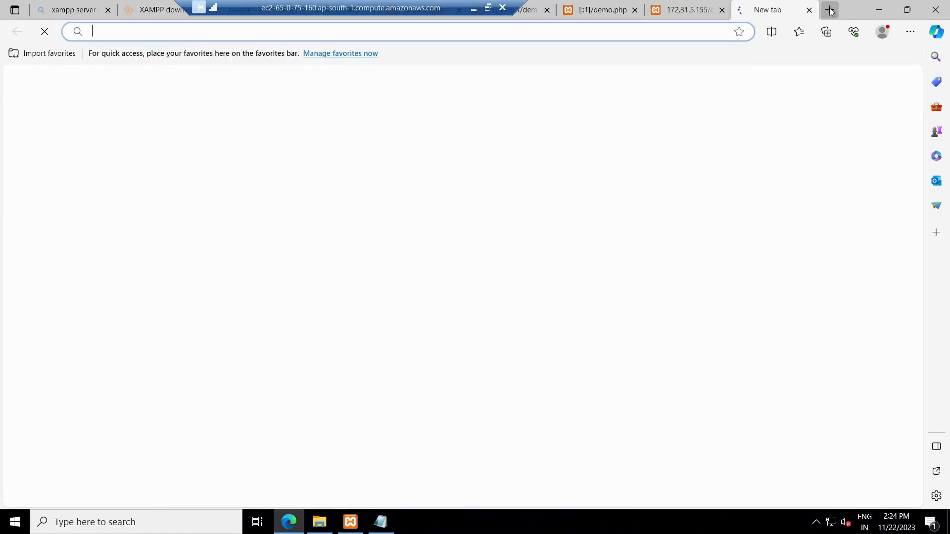
type("65.0.0")
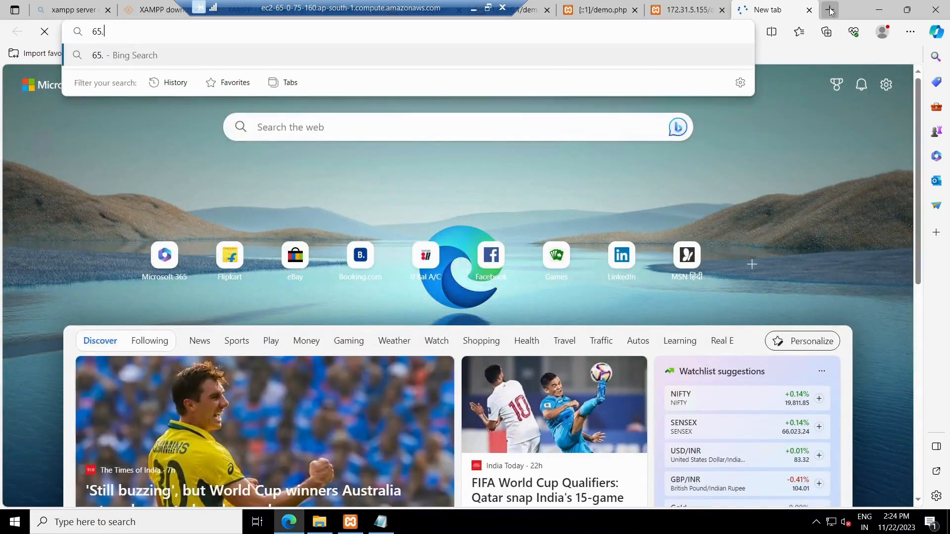
key("BackSpace")
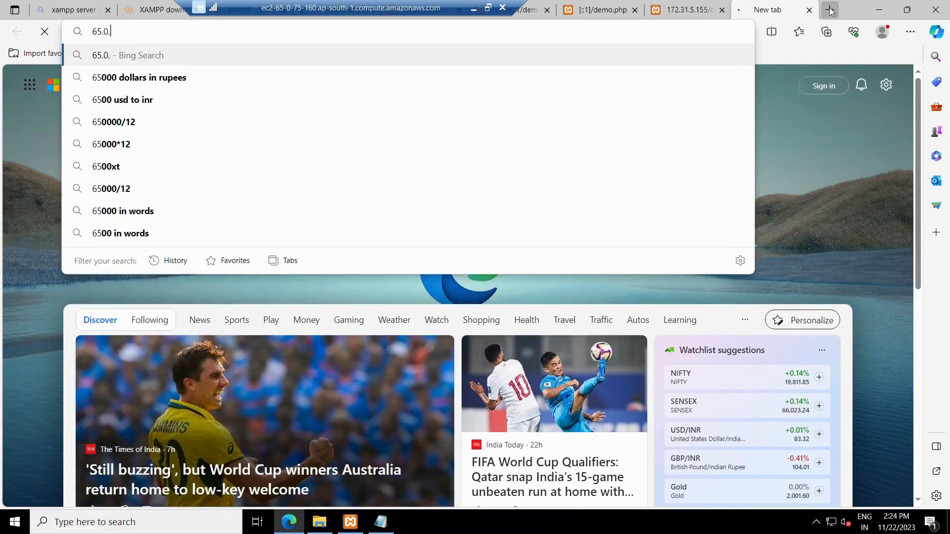
left_click(876, 15)
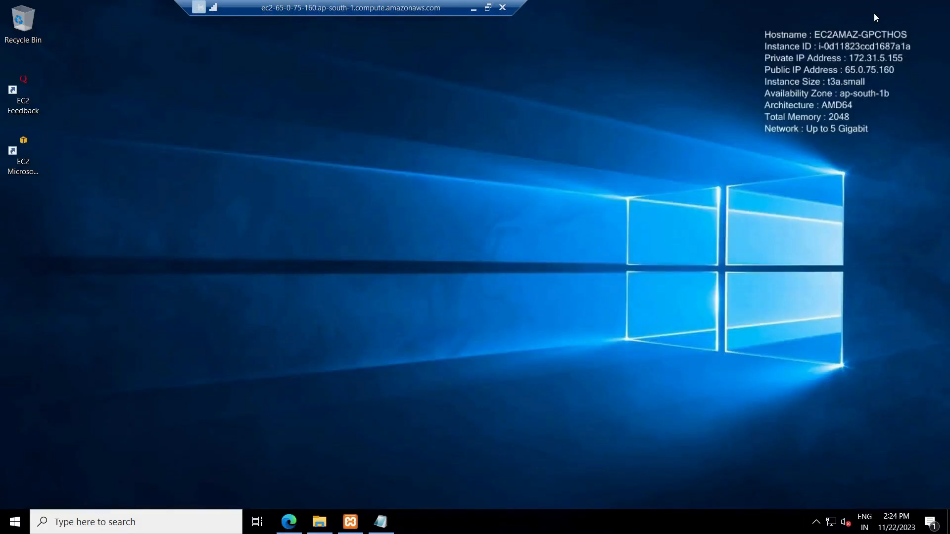
left_click(289, 522)
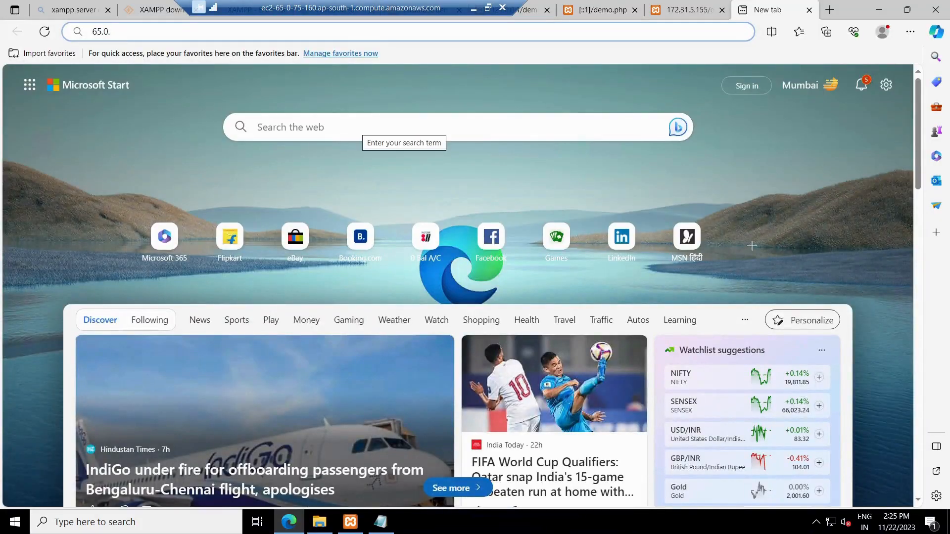
type("75.16")
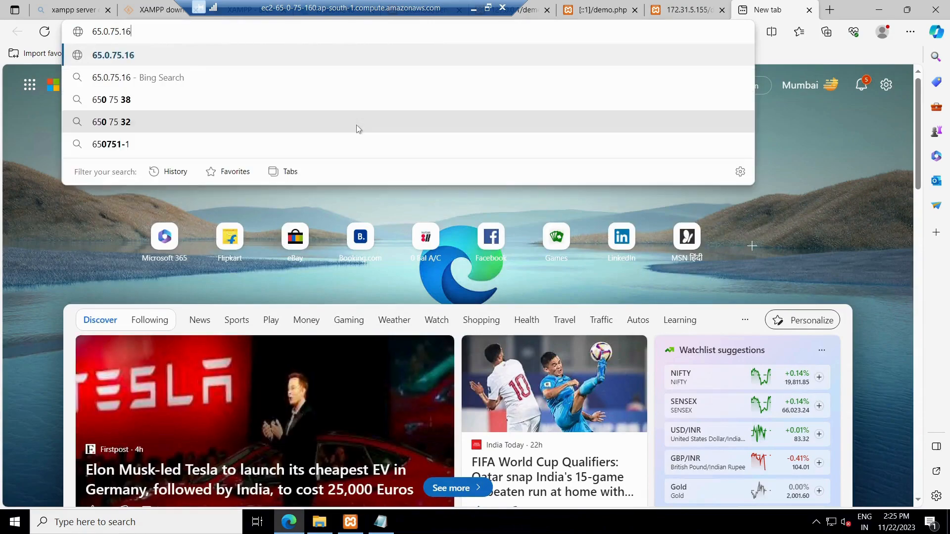
type("0/demo.php")
key("Return")
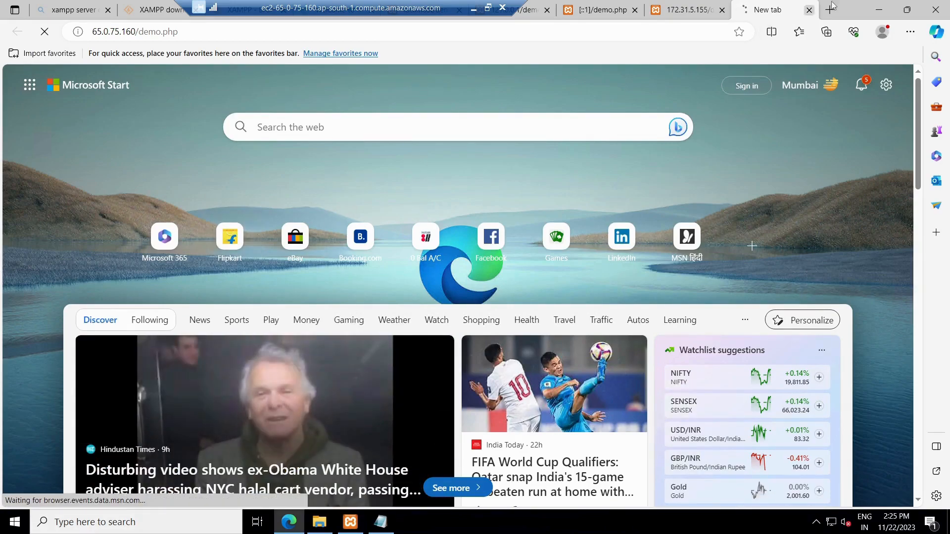
Minimize Edge, search Windows for "allow" and open the Allow an app through Windows Firewall settings
left_click(883, 9)
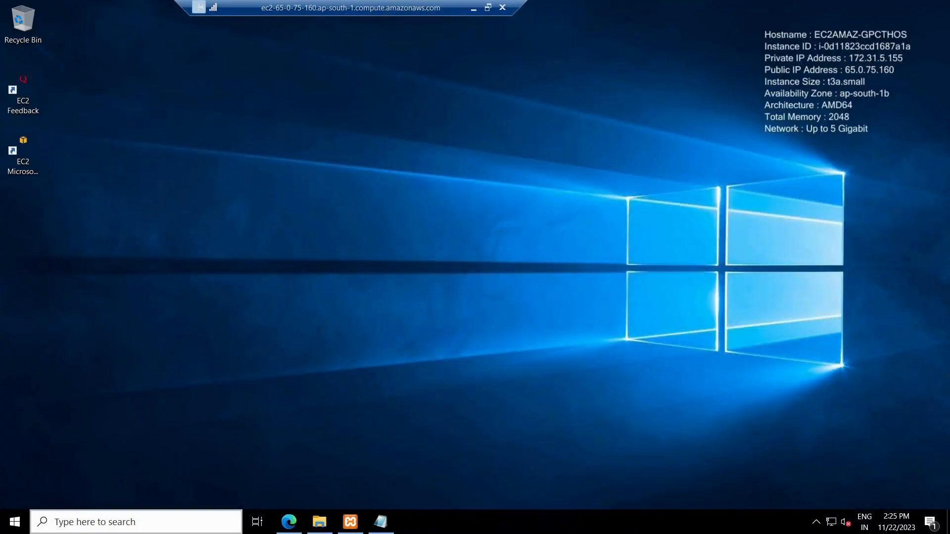
left_click(126, 527)
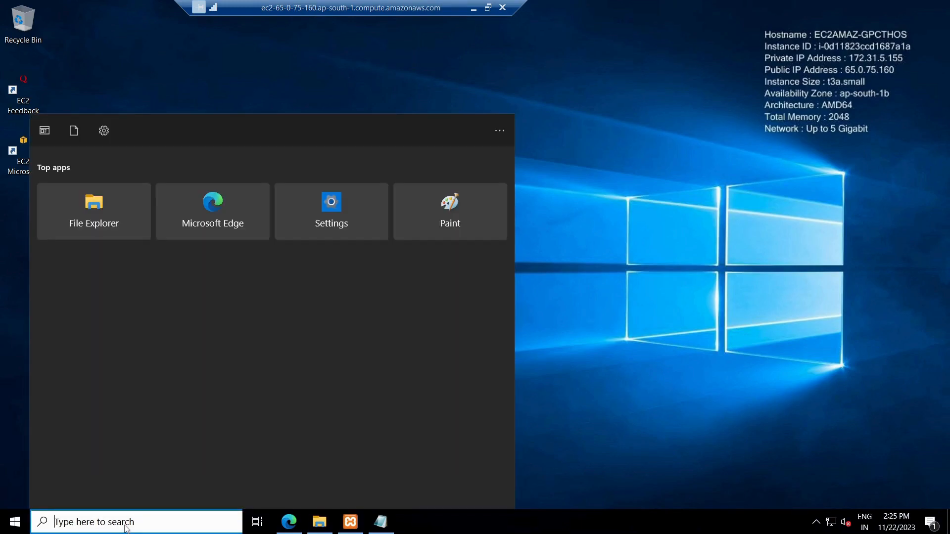
type("a")
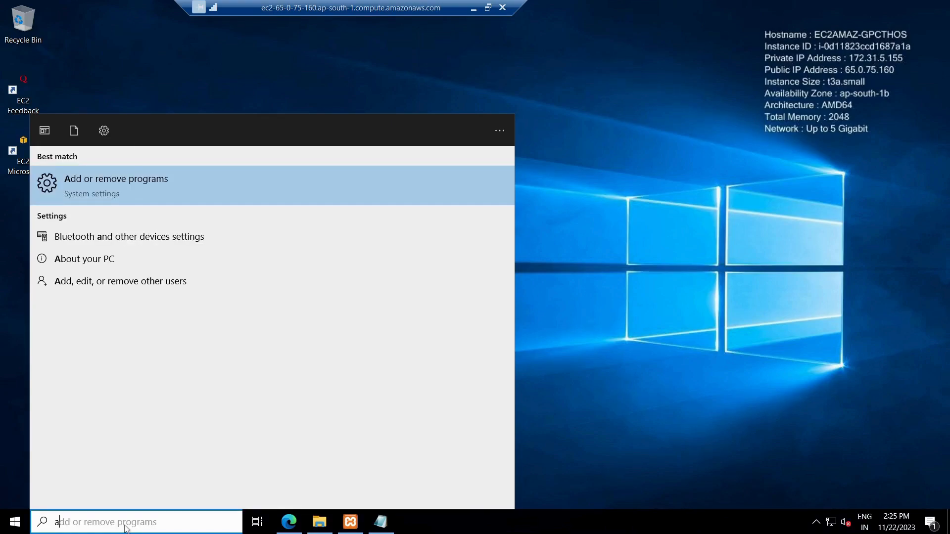
type("llow")
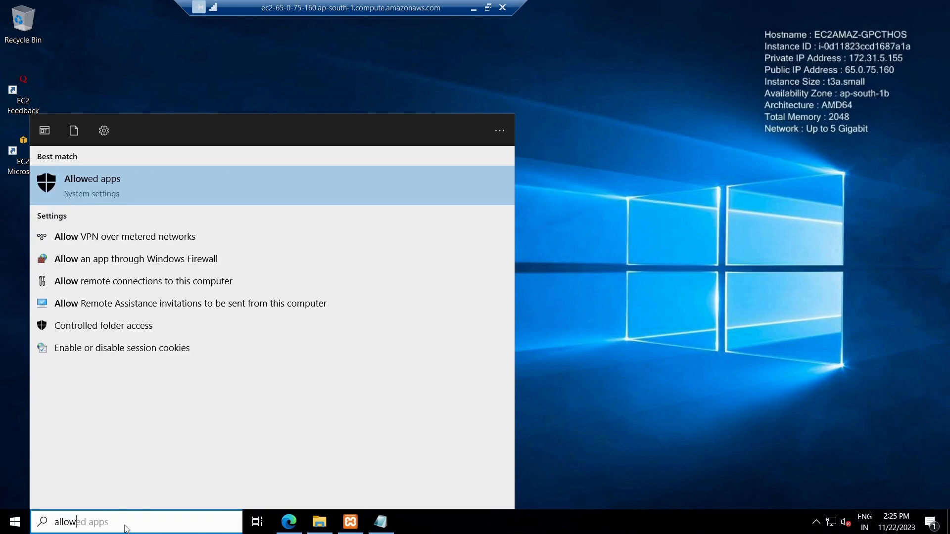
left_click(166, 263)
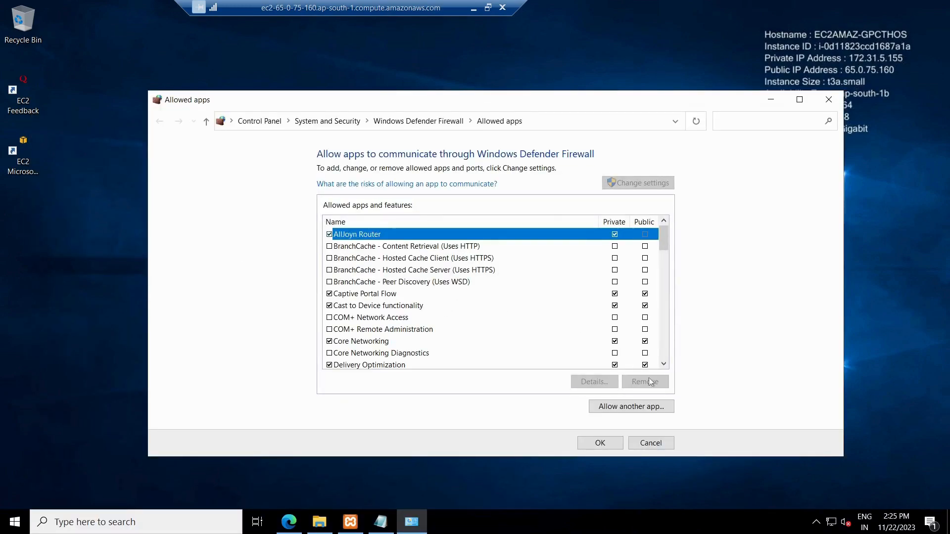
Add Apache HTTP Server from C:\xampp\apache\bin\httpd.exe to the apps allowed through Windows Defender Firewall
left_click(636, 411)
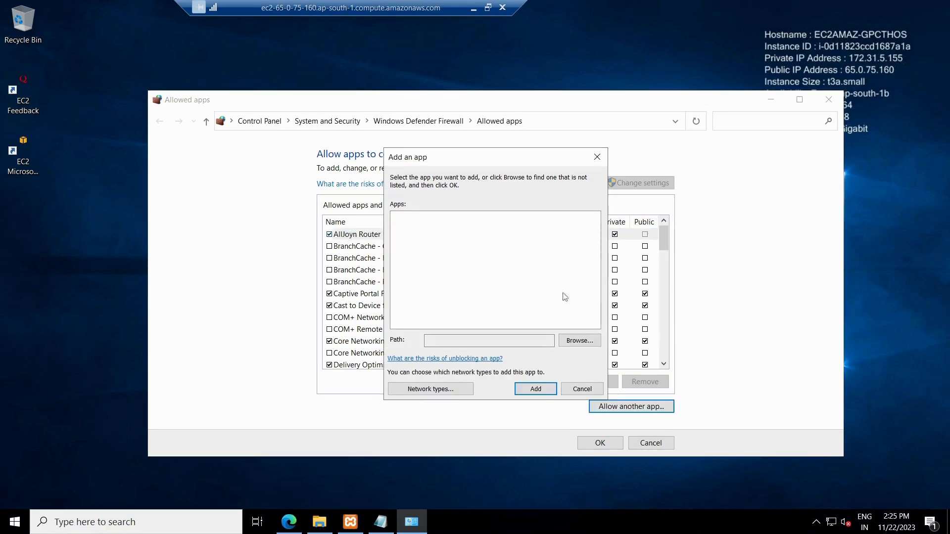
left_click(579, 341)
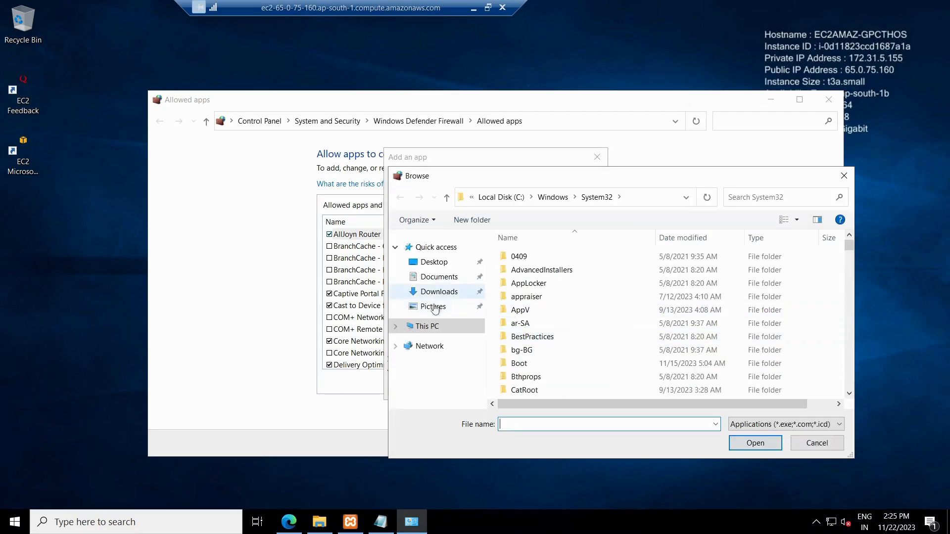
left_click(437, 330)
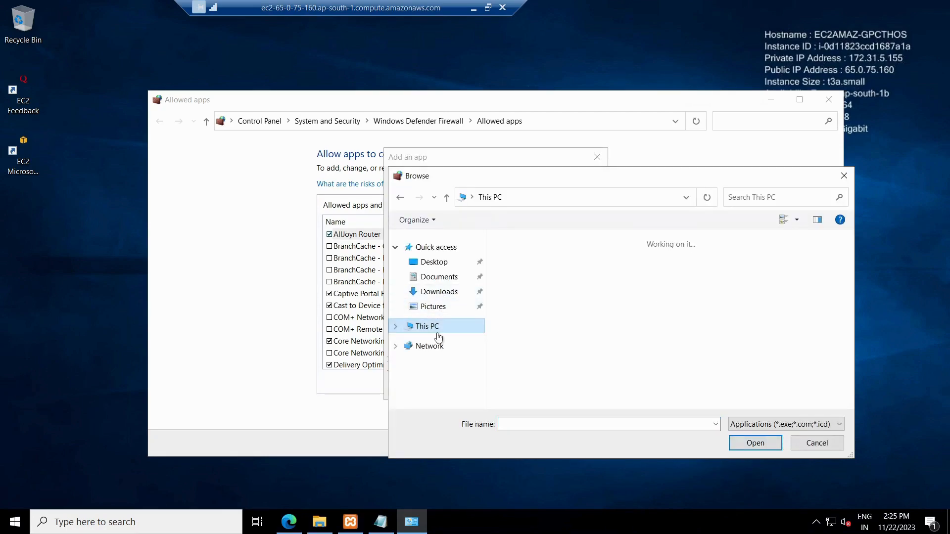
double_click(544, 401)
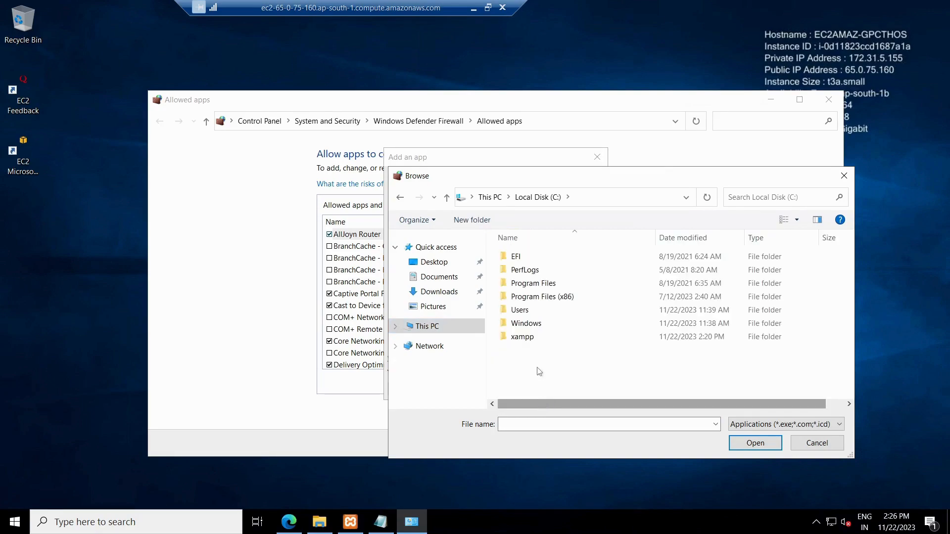
double_click(523, 337)
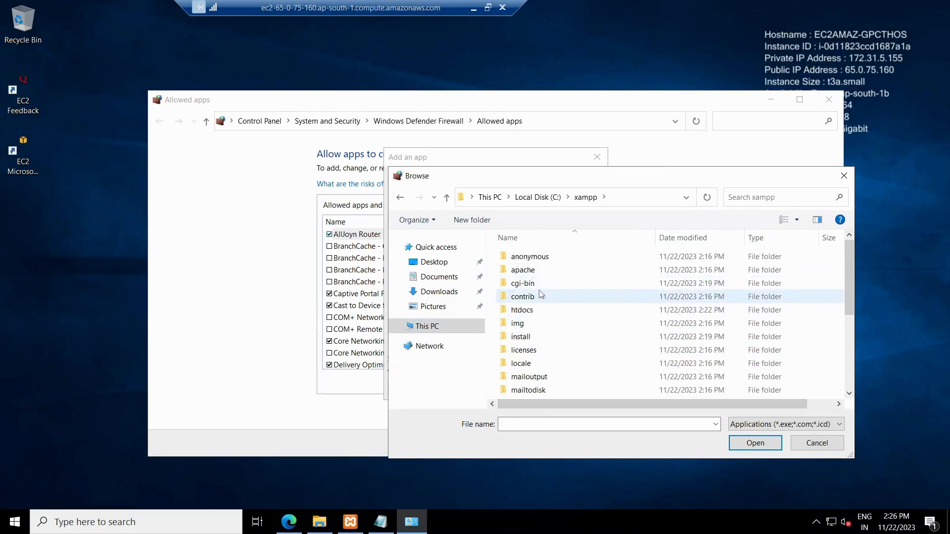
double_click(524, 270)
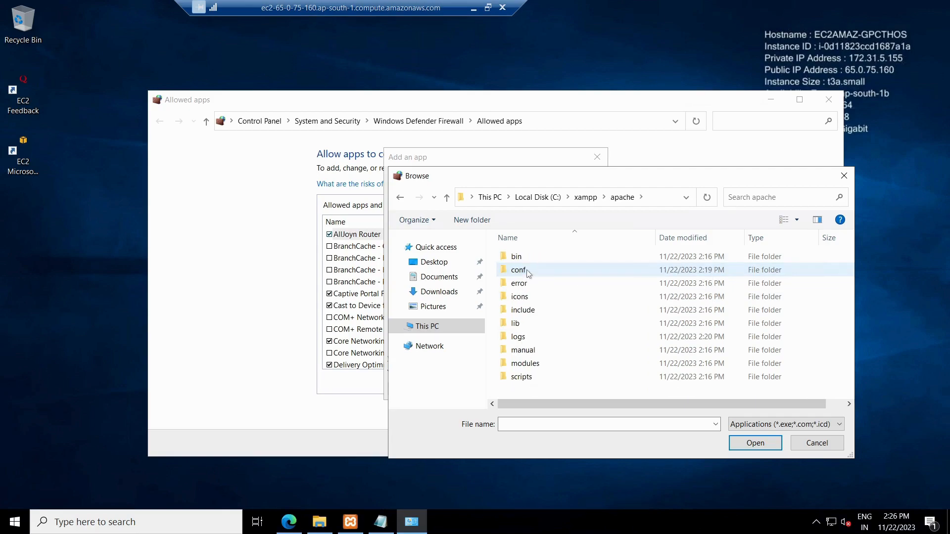
double_click(516, 258)
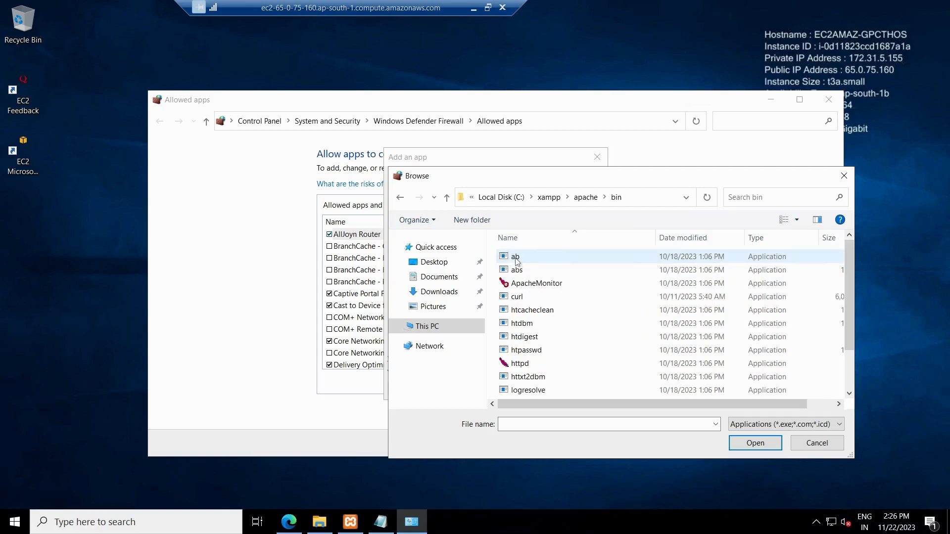
double_click(519, 364)
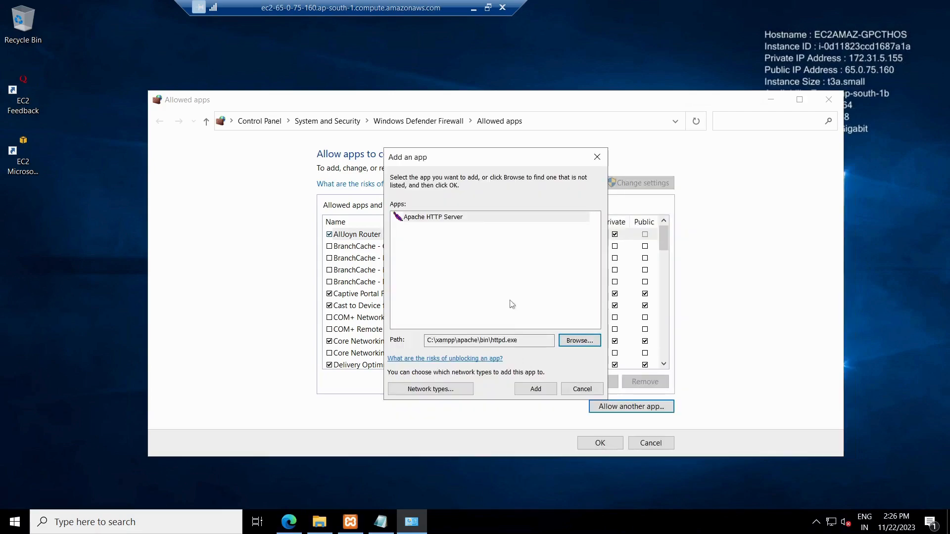
left_click(548, 393)
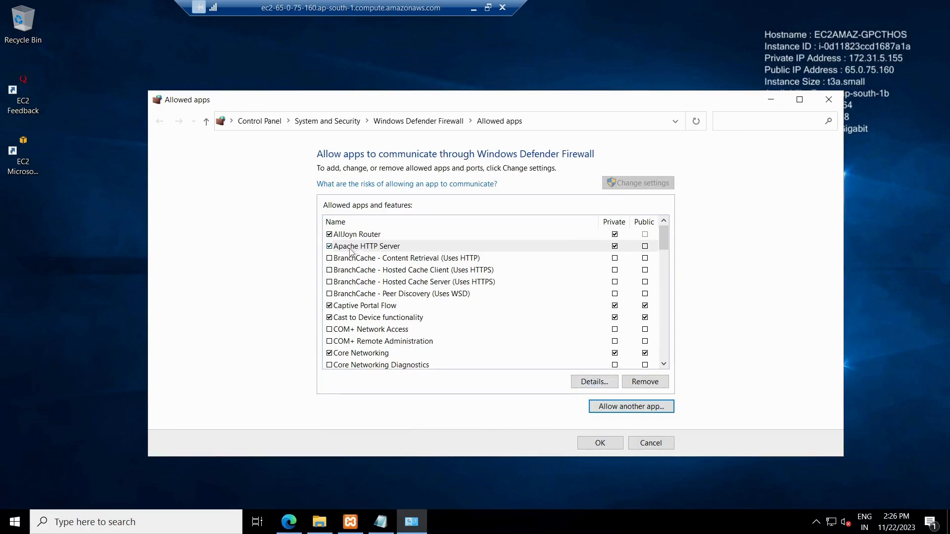
Allow Apache HTTP Server on public networks as well and save the firewall's allowed apps settings
left_click(645, 247)
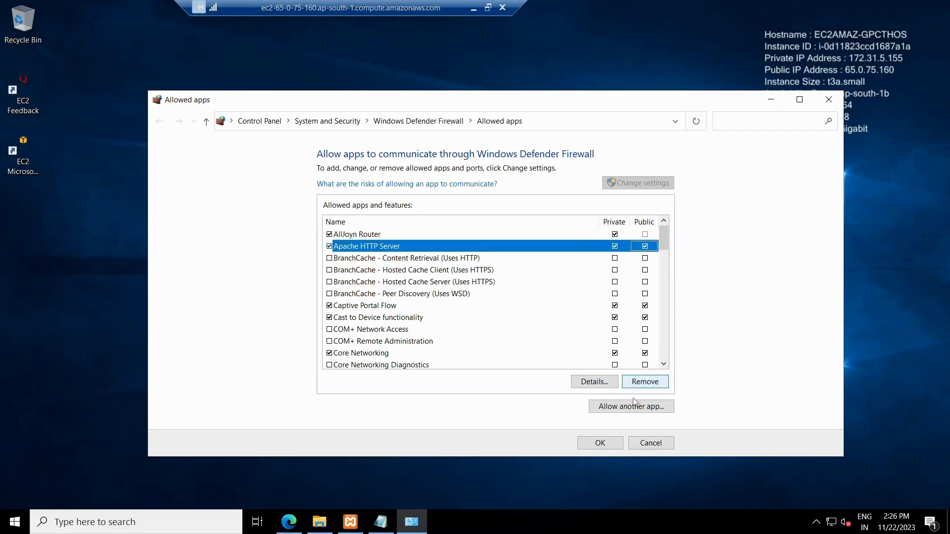
left_click(604, 451)
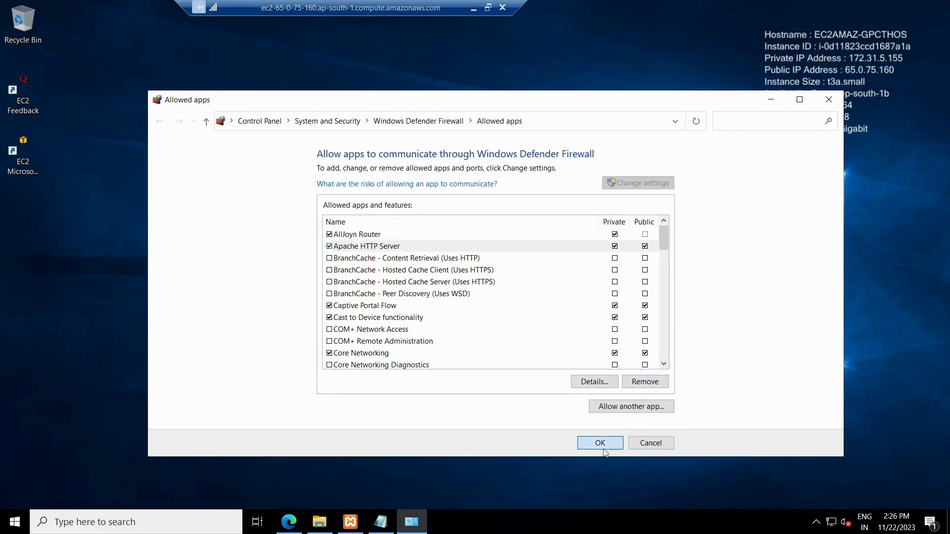
Return to Edge, reload 65.0.75.160/demo.php and check the page's welcome text and the public IP in its address
left_click(289, 522)
key("F5")
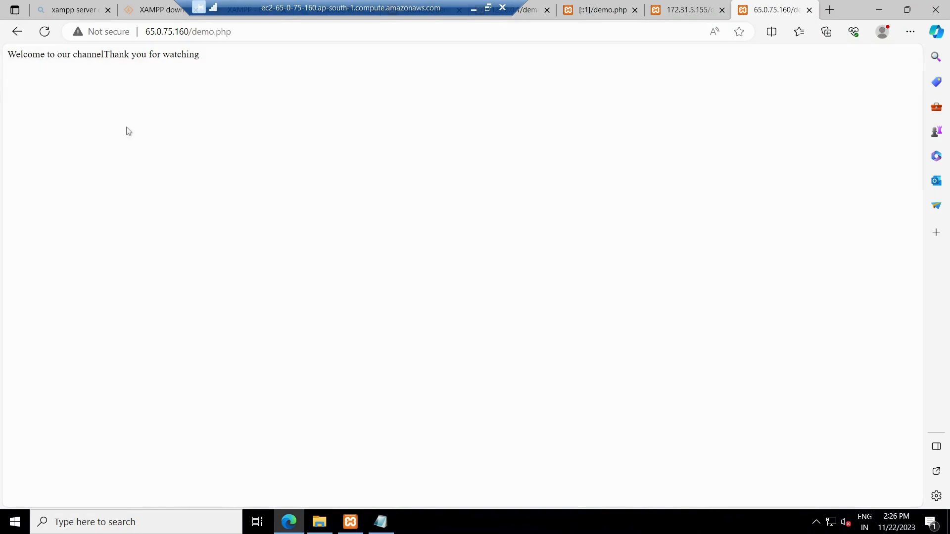
left_click(46, 37)
left_click_drag(189, 32, 146, 31)
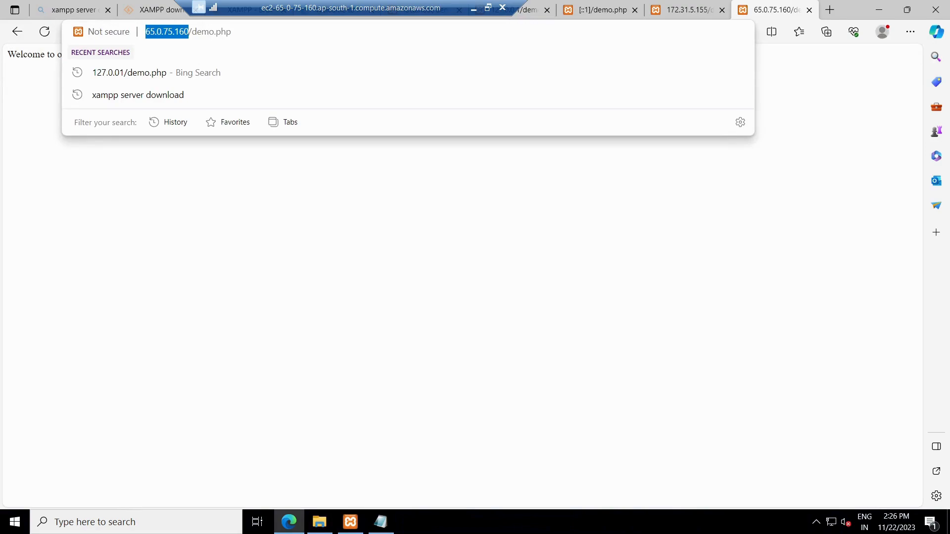
left_click(265, 219)
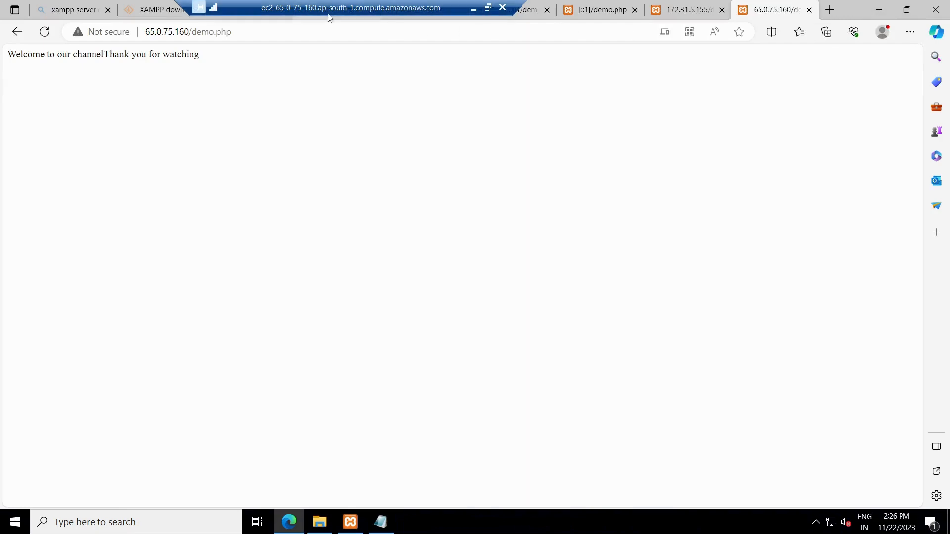
Copy the full 65.0.75.160/demo.php address from Edge, minimize the remote session and refresh the local computer's desktop
left_click(198, 31)
key("ctrl+c")
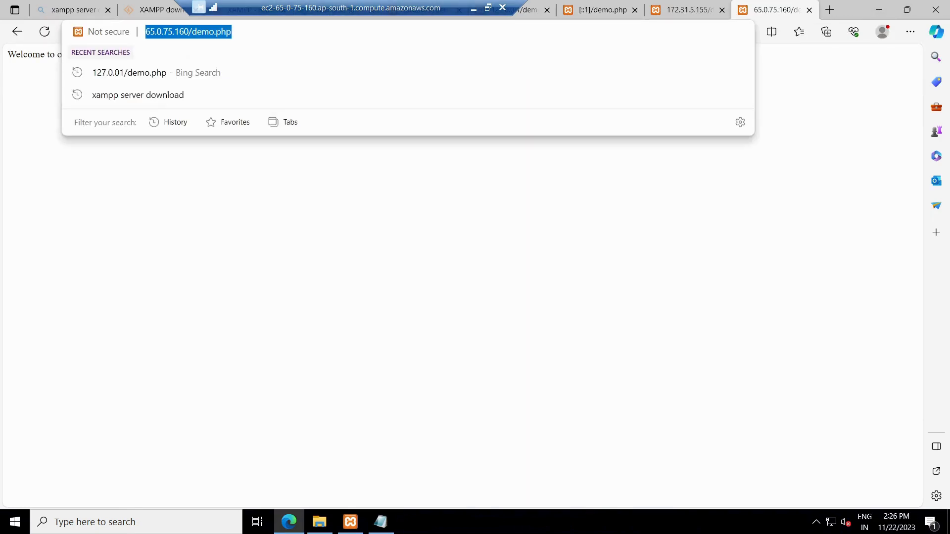
left_click(891, 6)
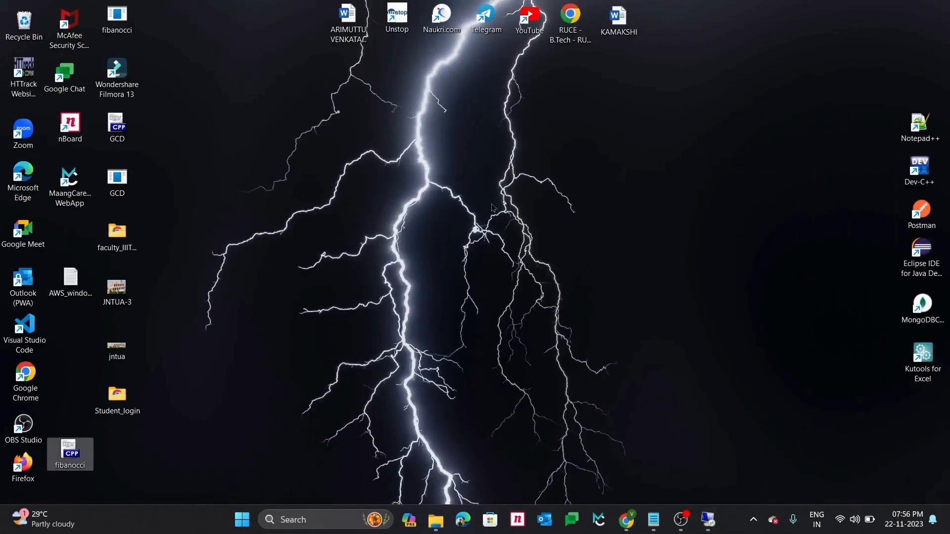
right_click(443, 193)
left_click(487, 243)
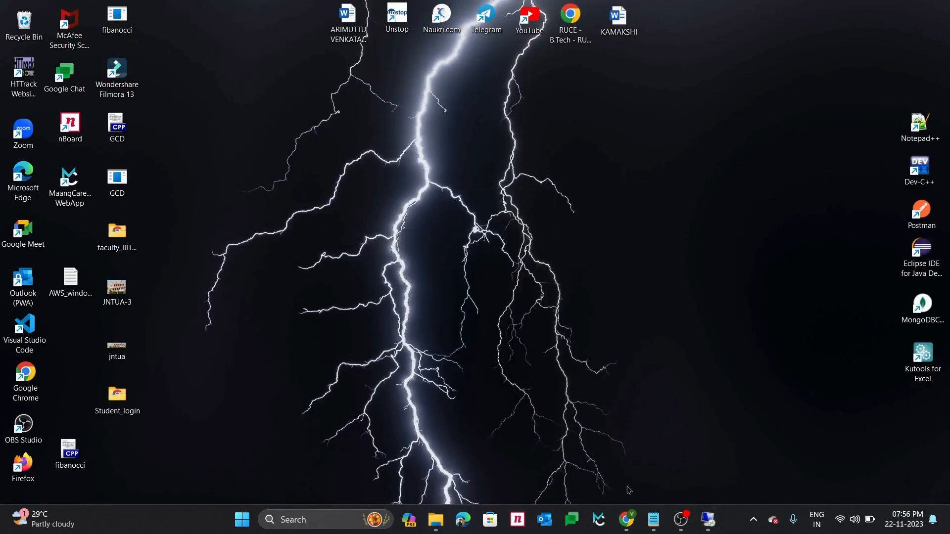
mouse_move(619, 518)
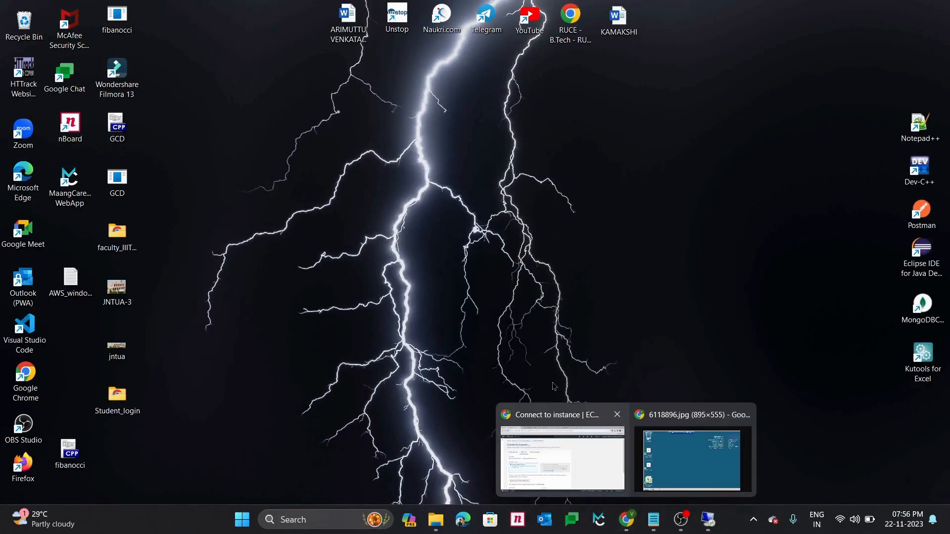
left_click(554, 466)
left_click(605, 16)
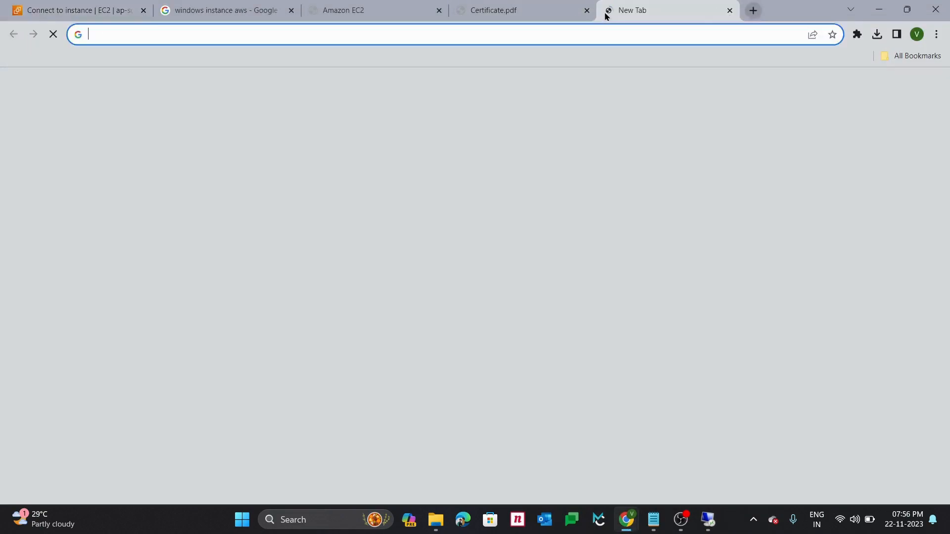
key("ctrl+v")
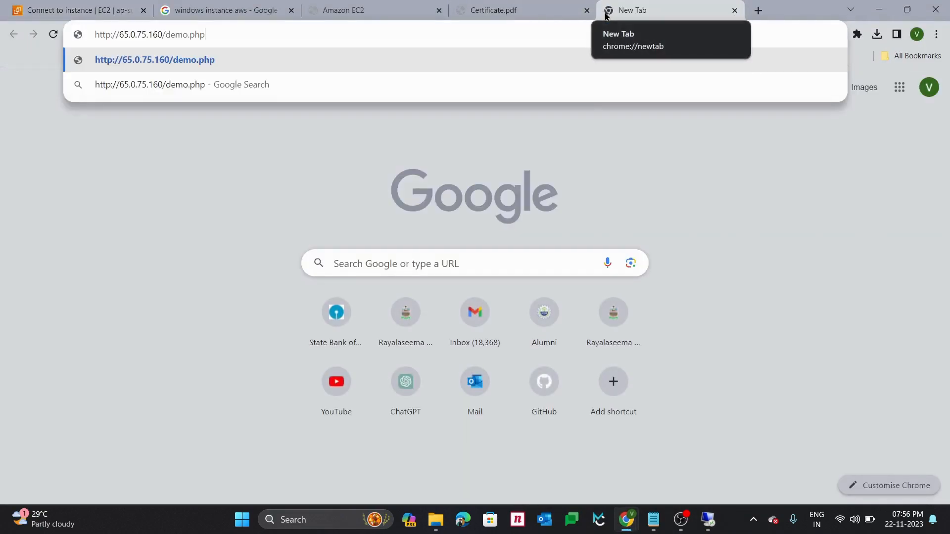
key("Return")
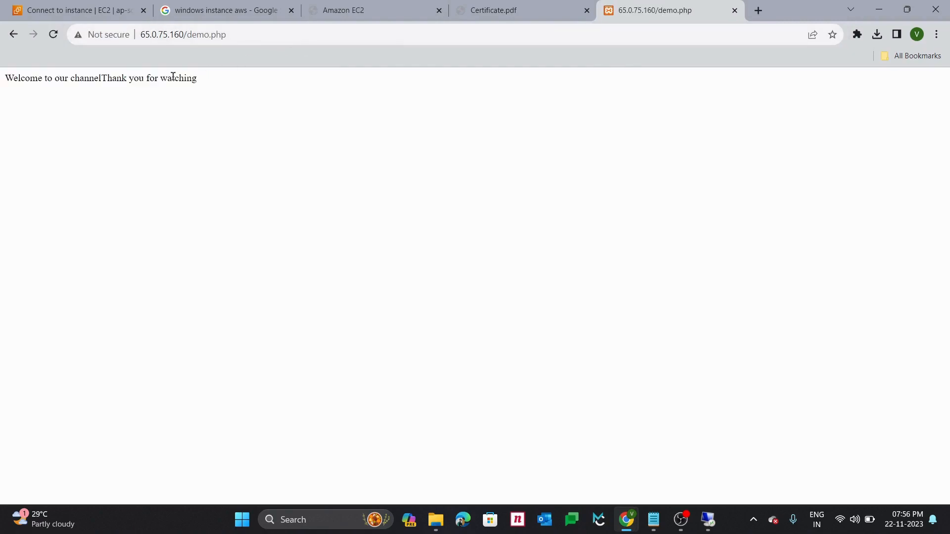
left_click_drag(100, 78, 6, 79)
left_click(204, 79)
key("alt+Tab")
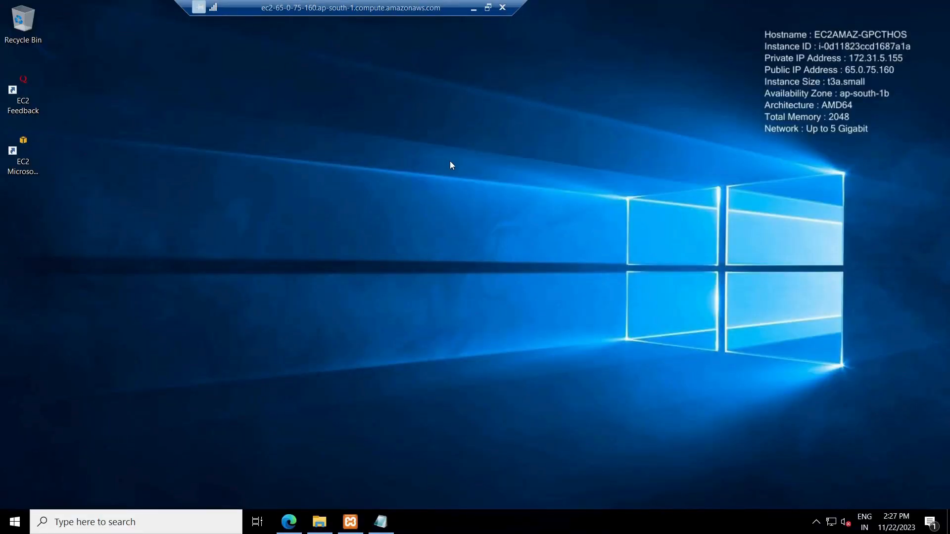
right_click(362, 183)
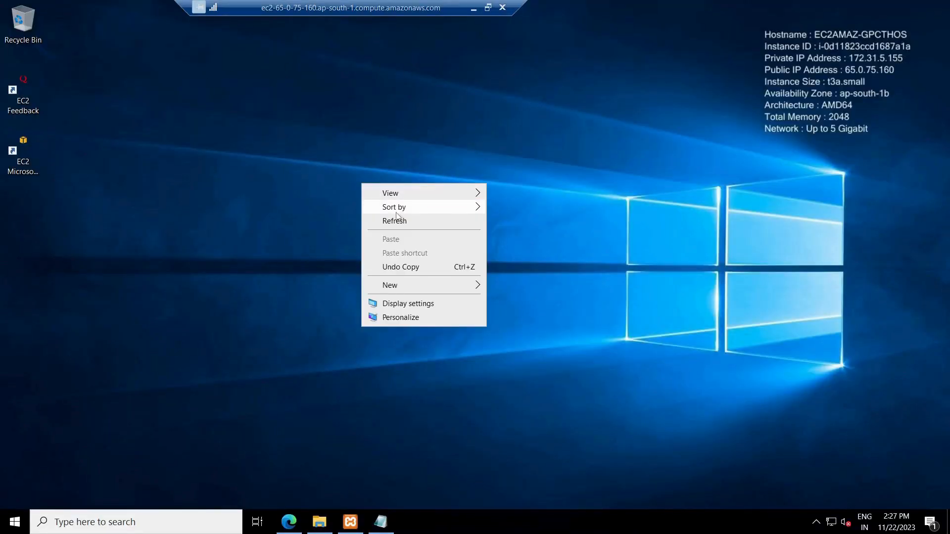
left_click(391, 221)
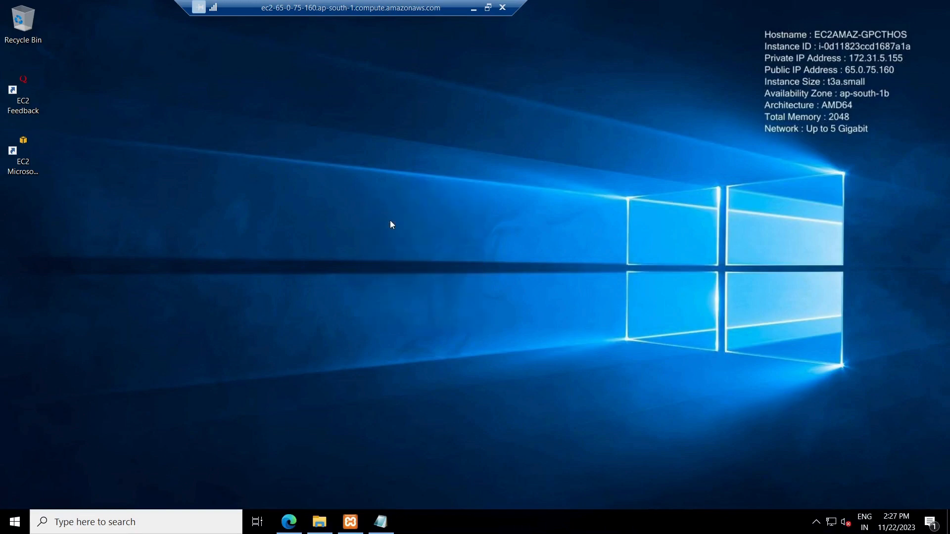
right_click(390, 221)
left_click(428, 258)
right_click(427, 259)
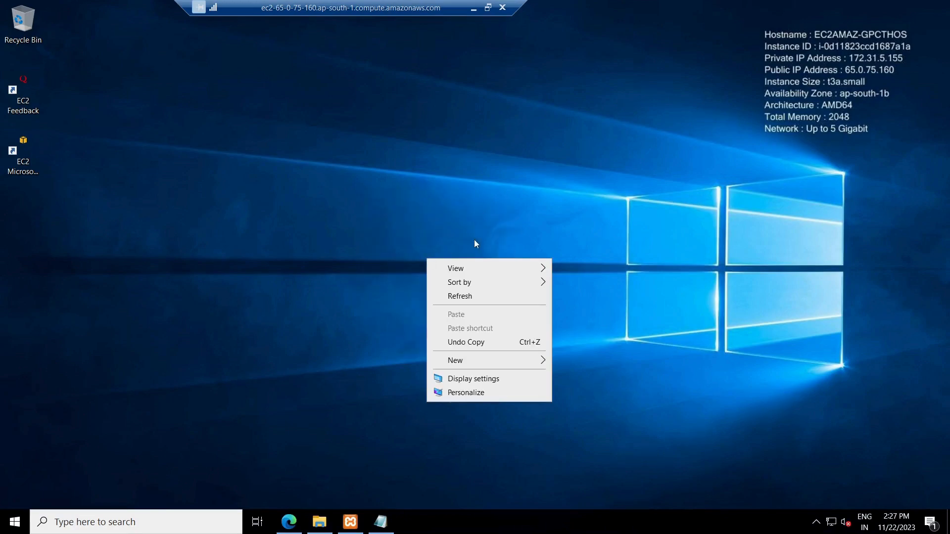
left_click(477, 299)
right_click(373, 200)
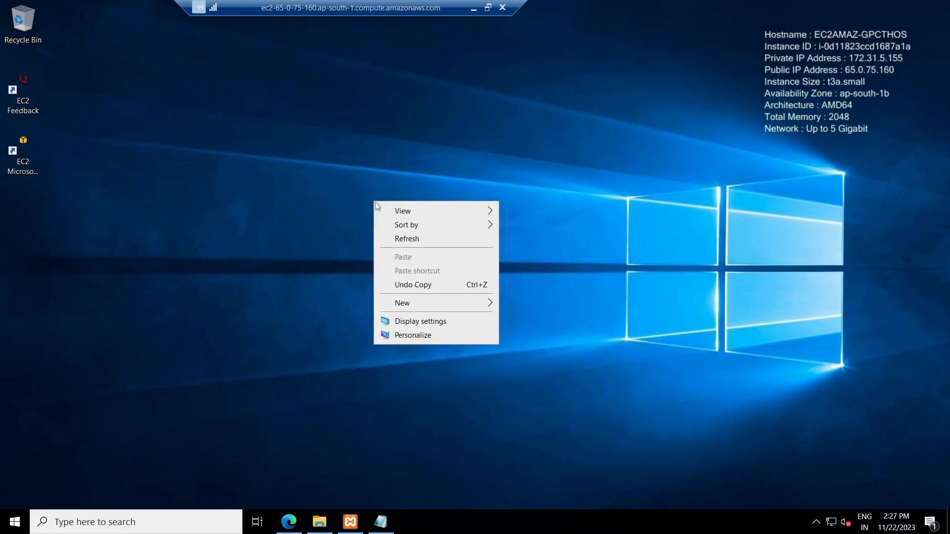
left_click(420, 248)
right_click(382, 321)
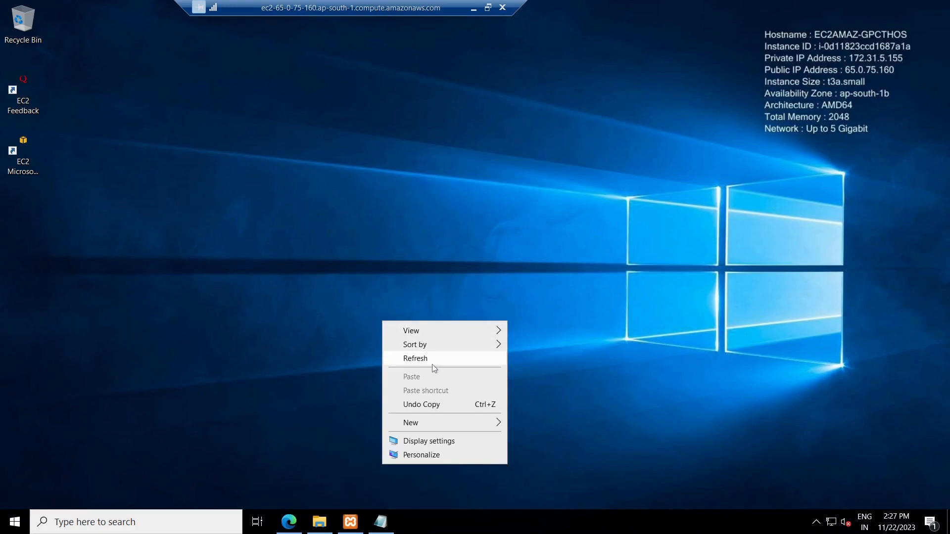